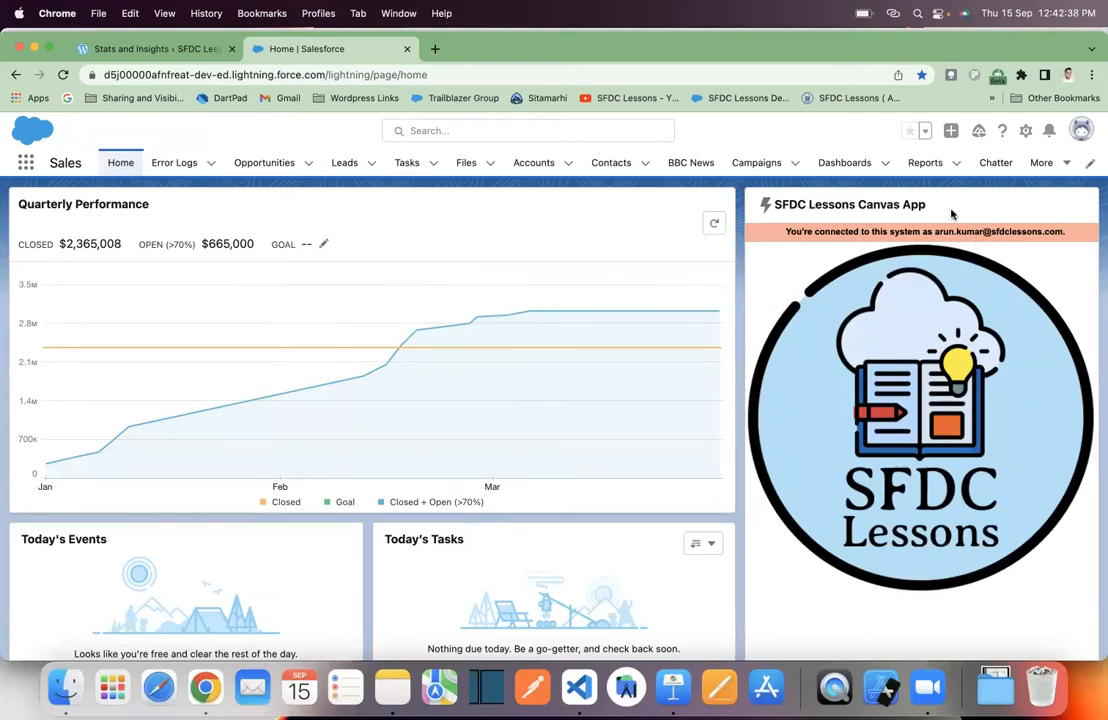
- Go to Setup's Flows page, filter to the Screen Flow list view, and open Create Contact
click(1025, 131)
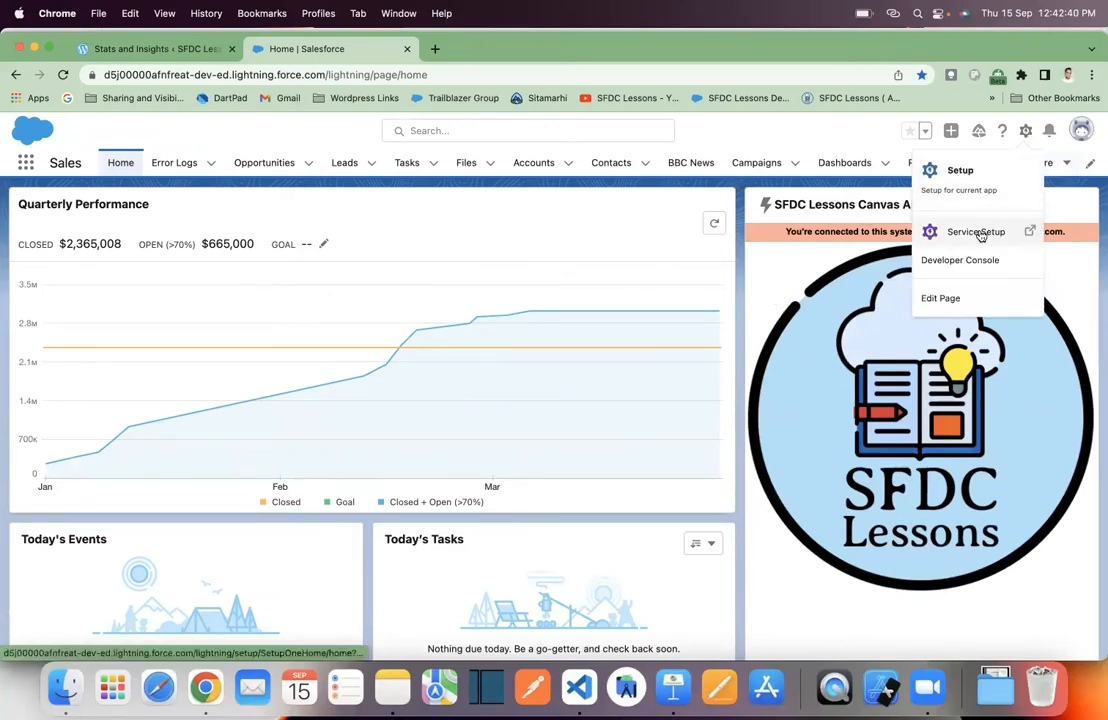
click(984, 192)
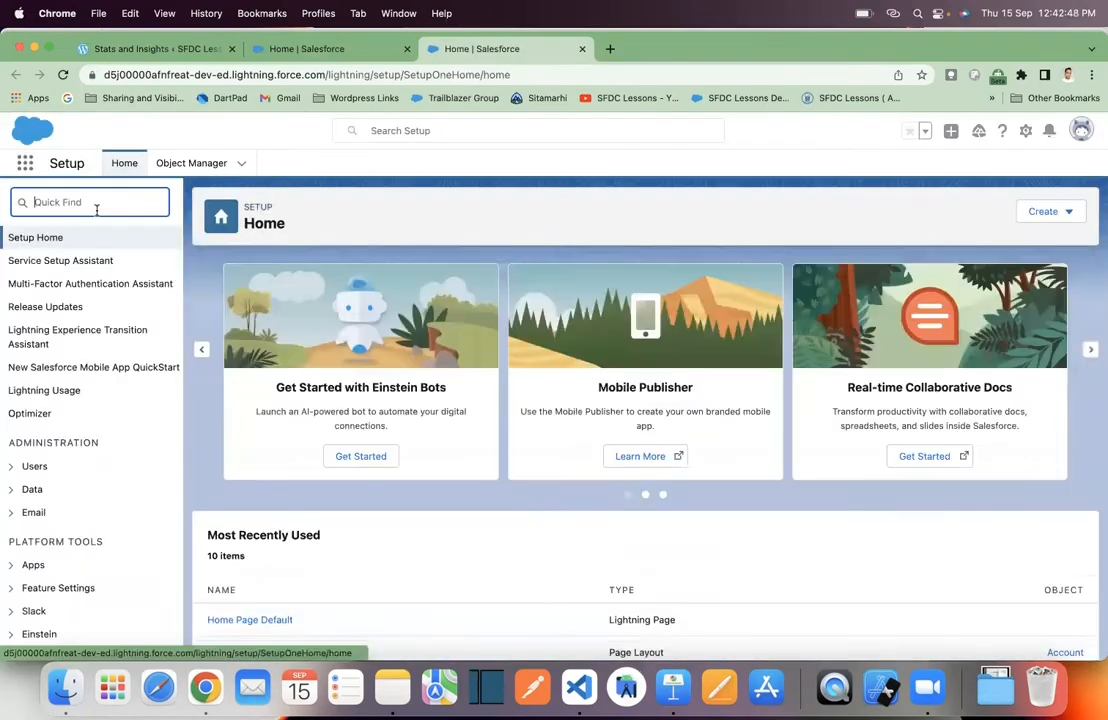
text(flow)
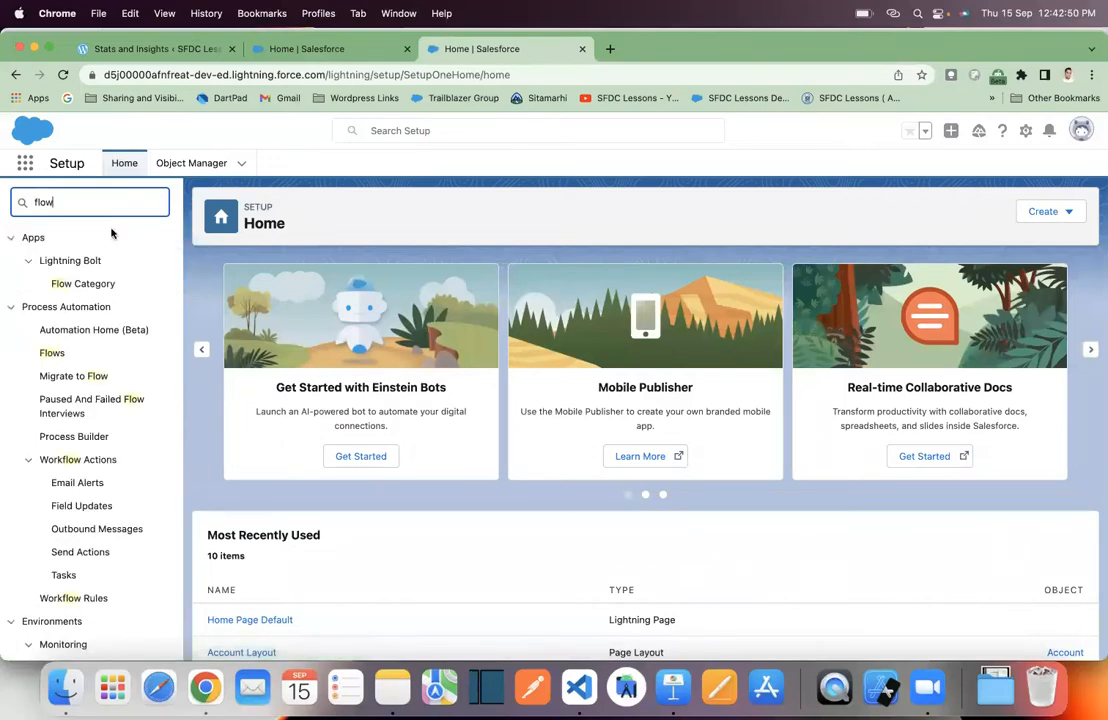
click(54, 355)
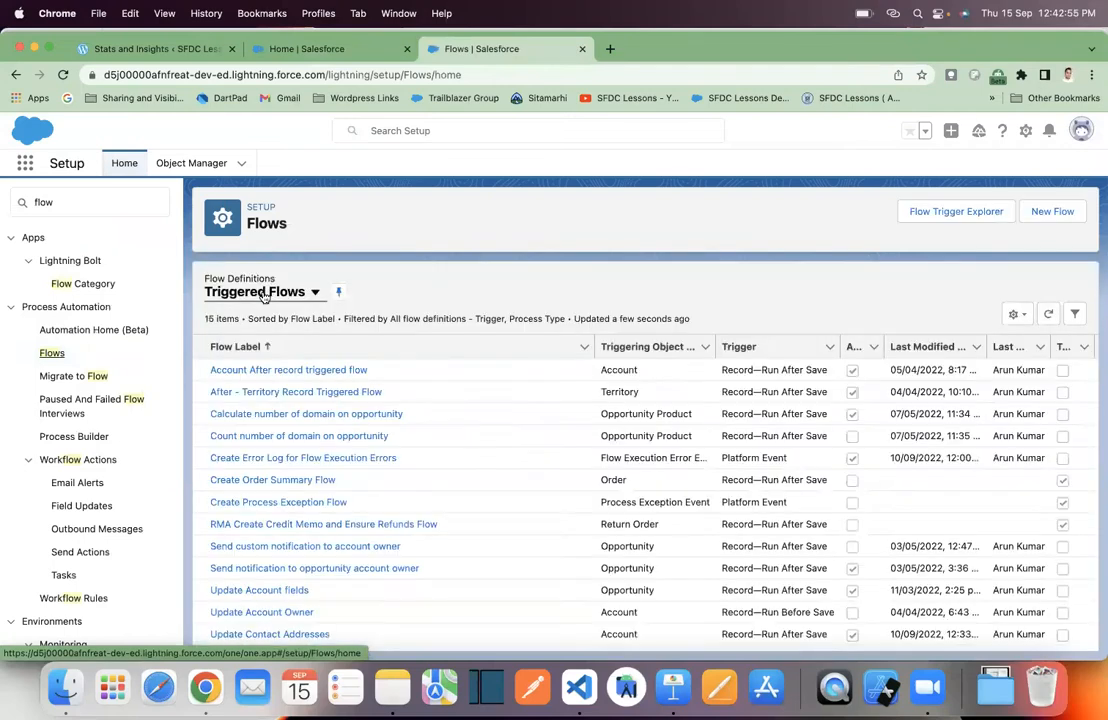
click(265, 292)
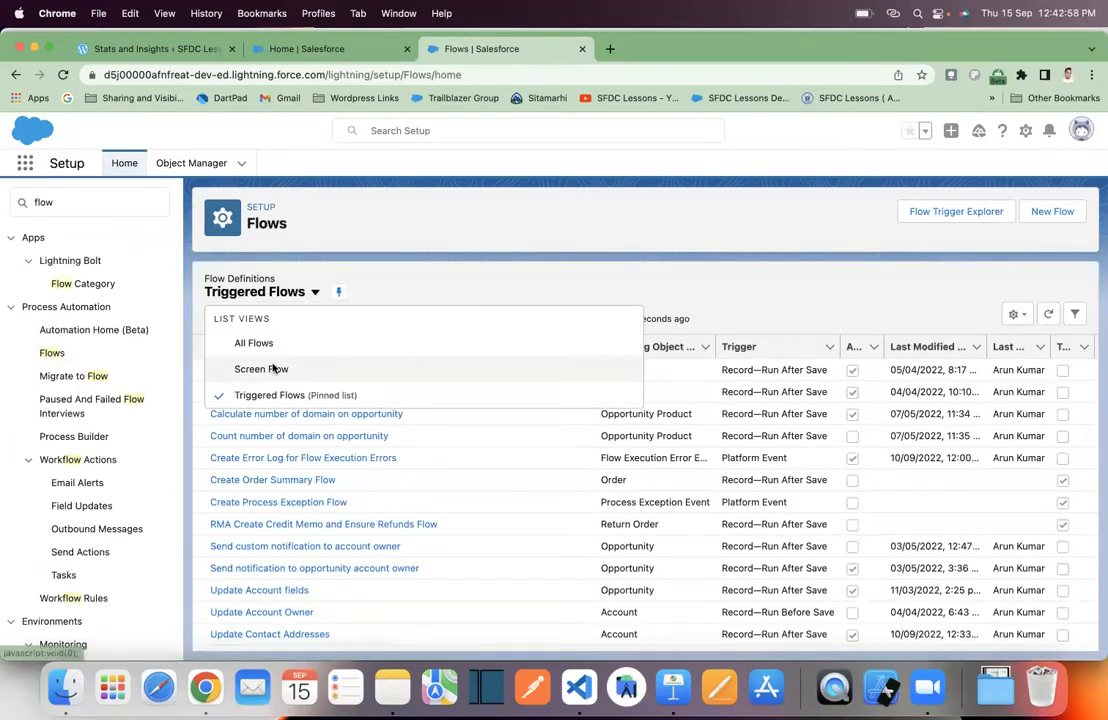
click(280, 366)
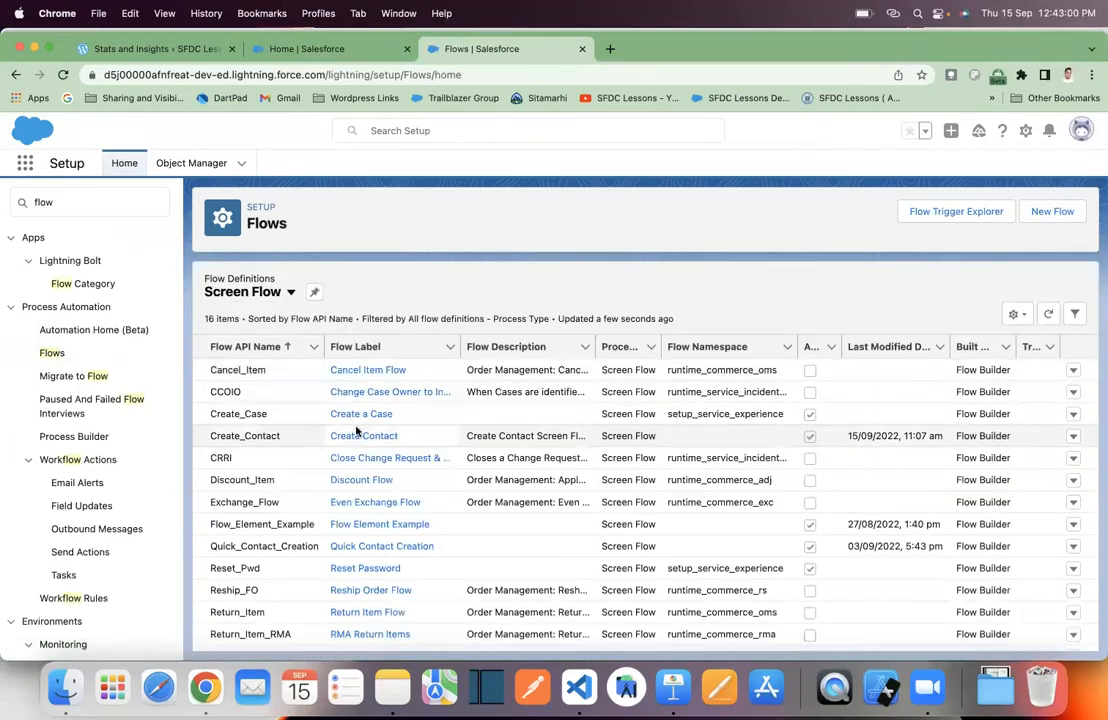
click(349, 438)
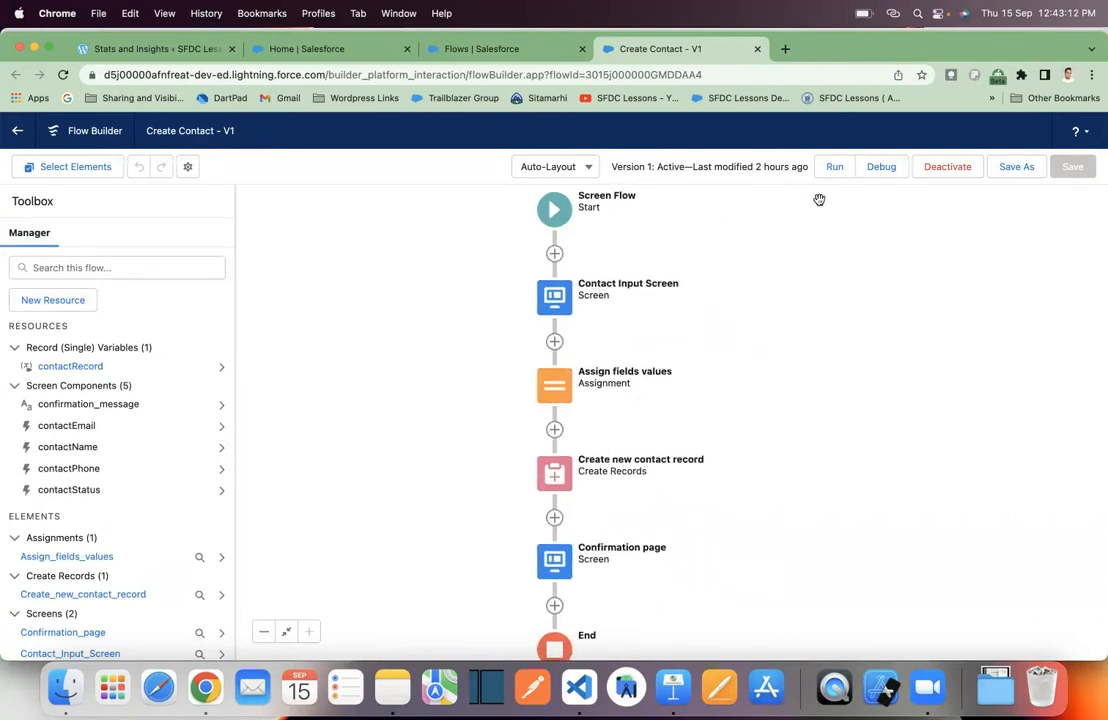
- Run the Create Contact flow in a new tab to preview its form, then go back to Home
click(834, 168)
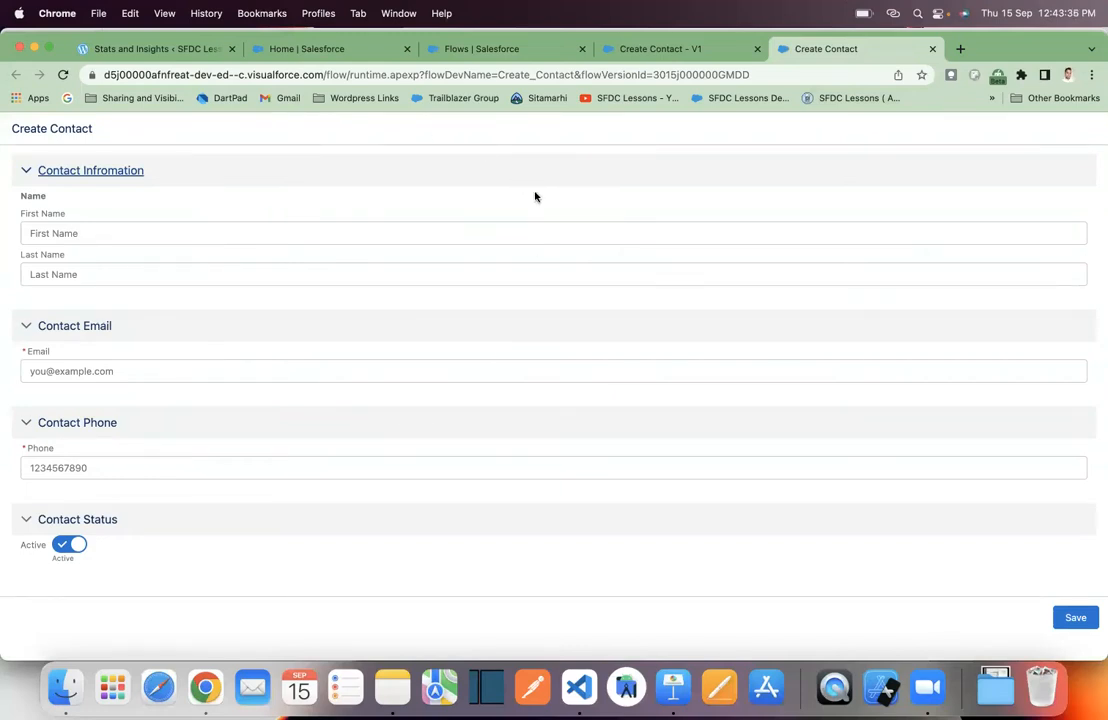
click(304, 52)
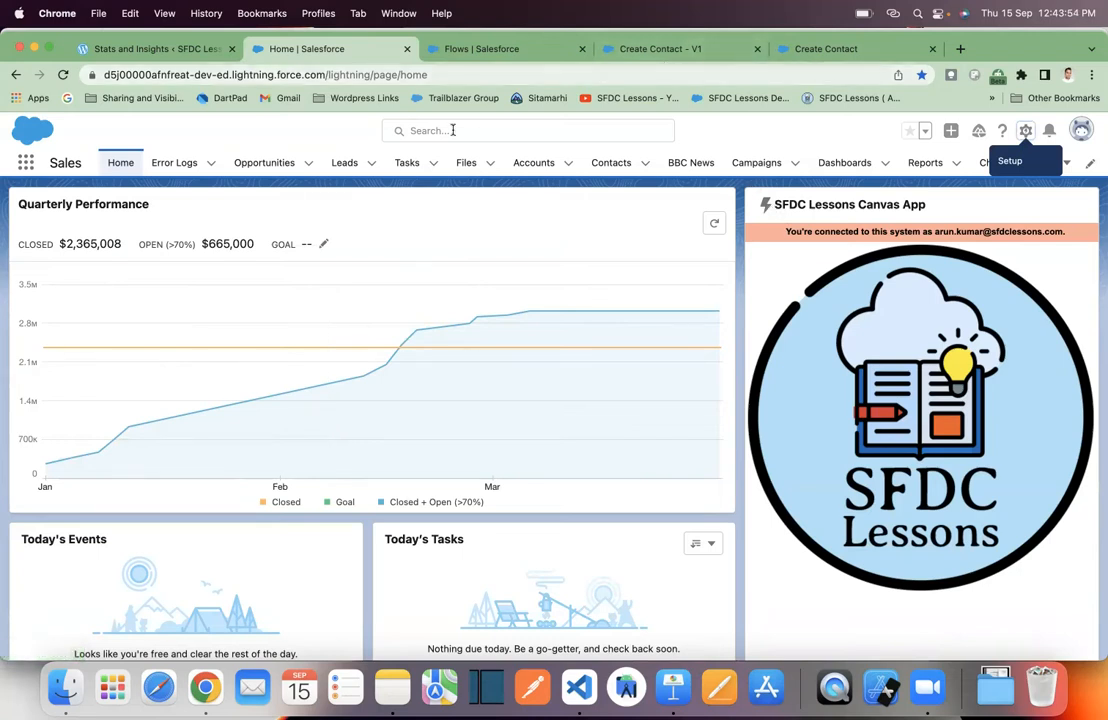
- Edit the home page and add a Flow component above the SFDC Lessons Canvas App
click(1028, 131)
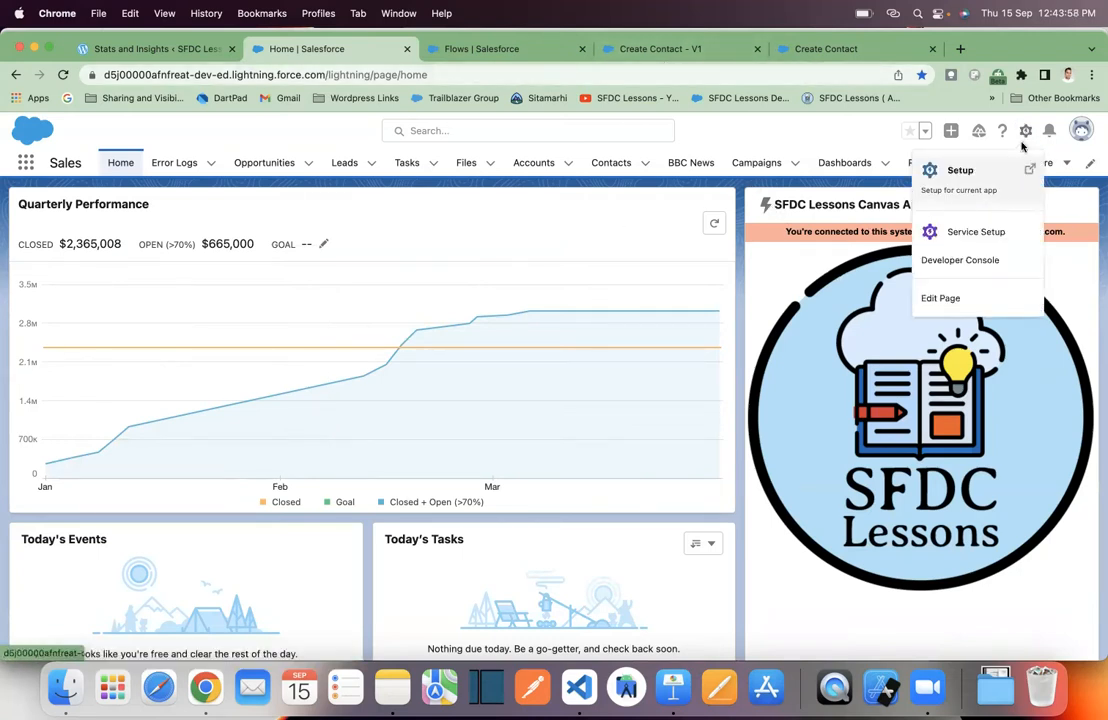
click(967, 302)
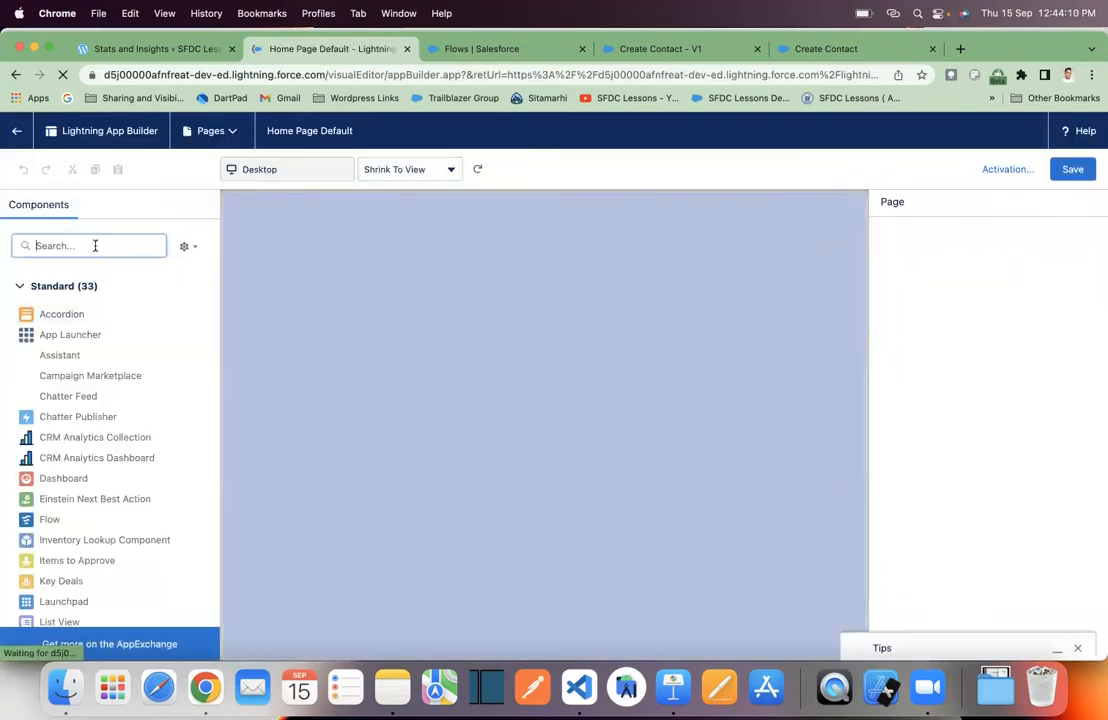
click(64, 245)
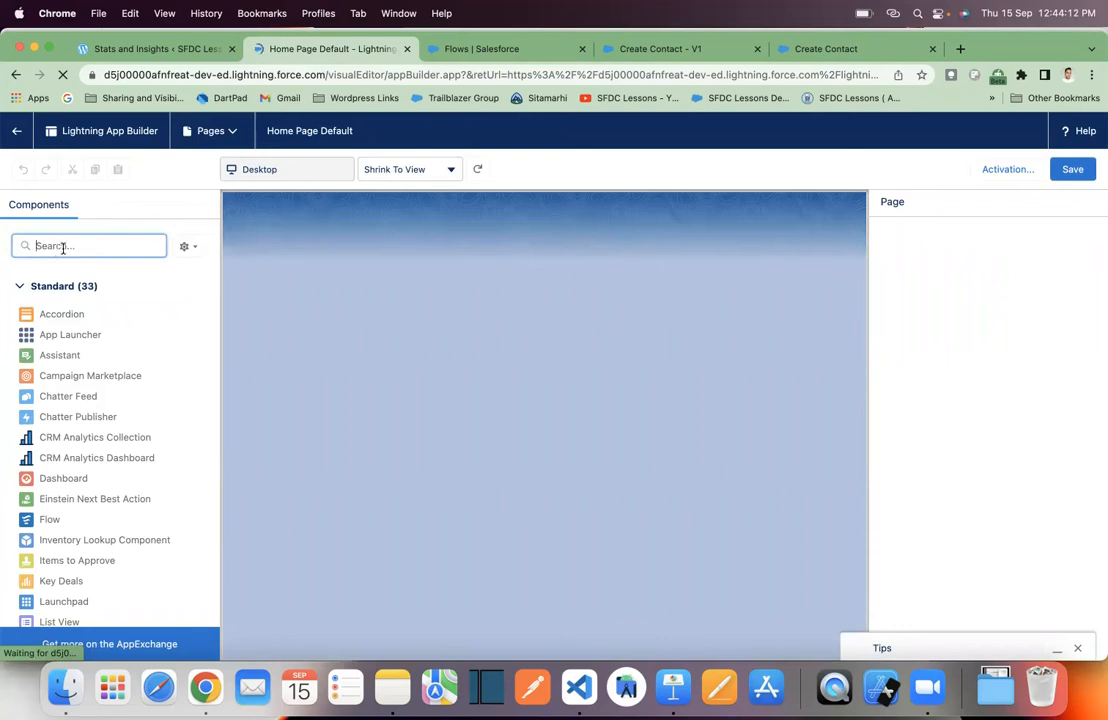
text(flow)
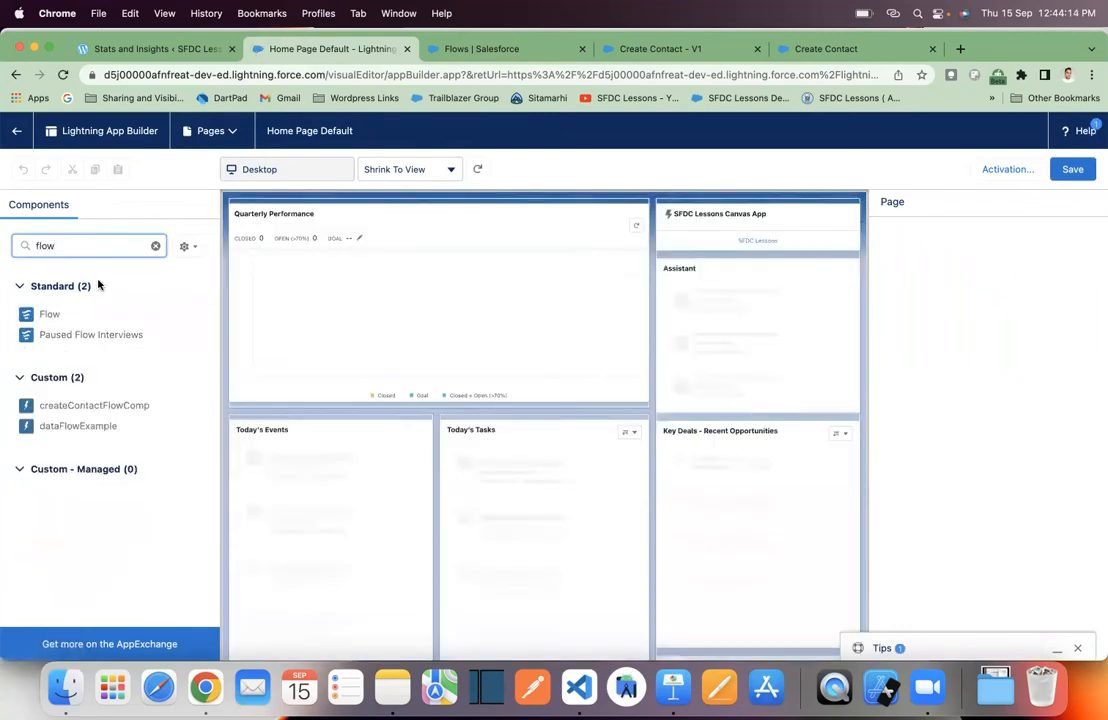
drag(61, 322, 671, 223)
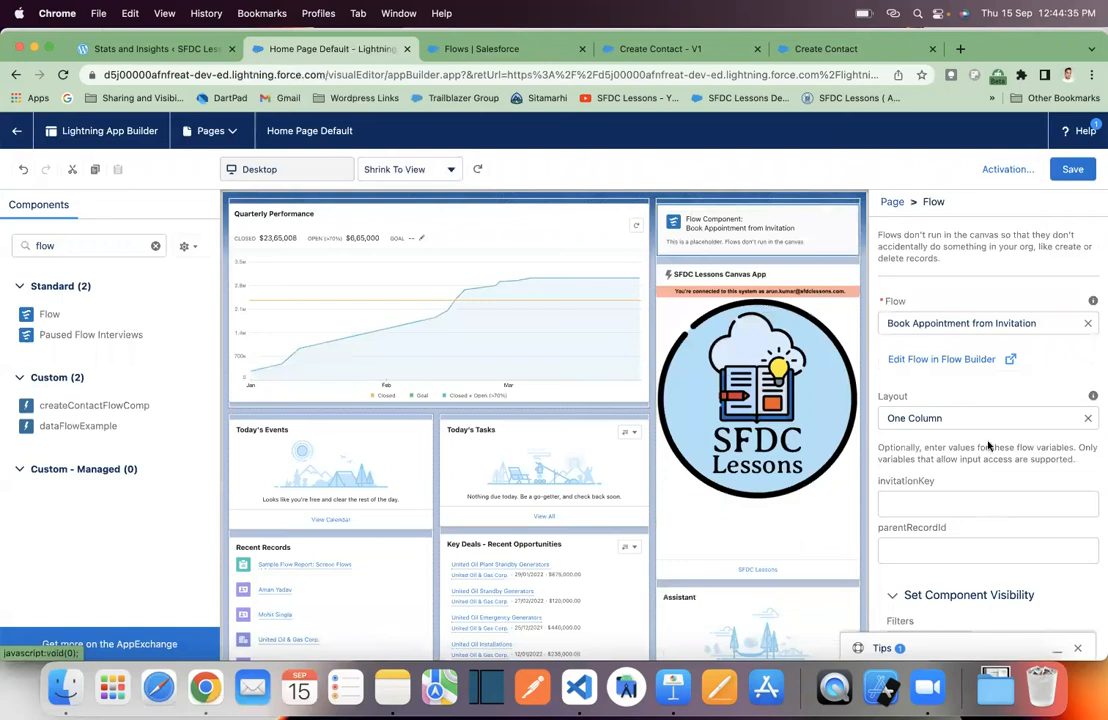
- Set the Flow component's flow to Create Contact and save the home page
scroll(1020, 505, down, 1)
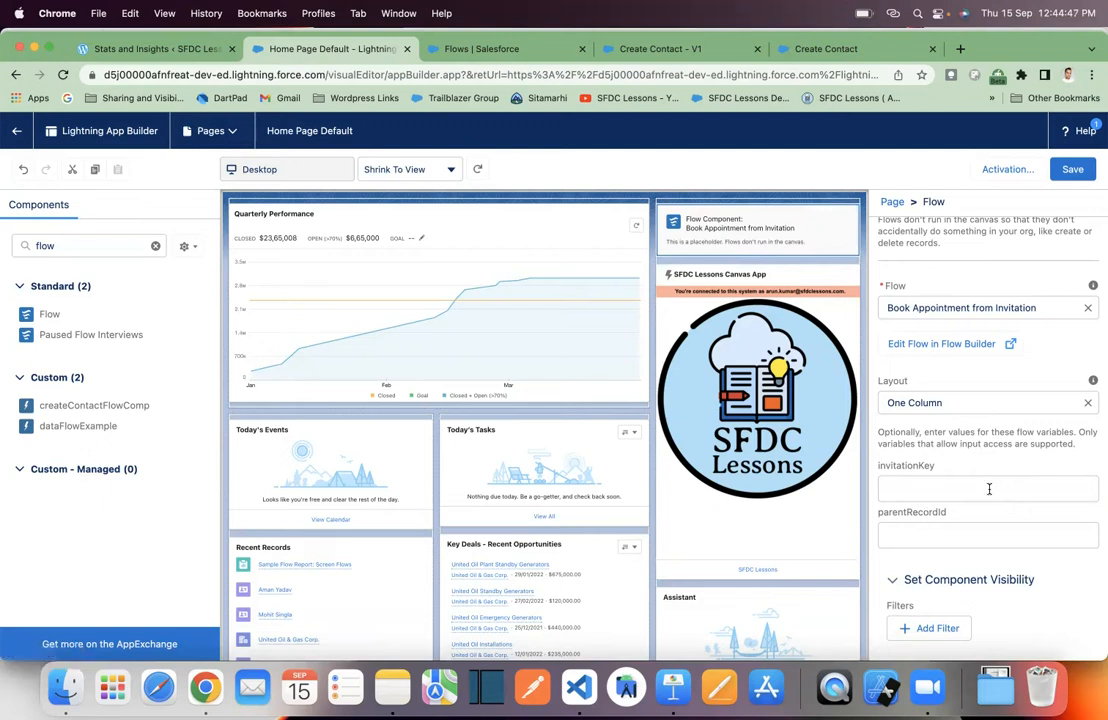
click(1088, 307)
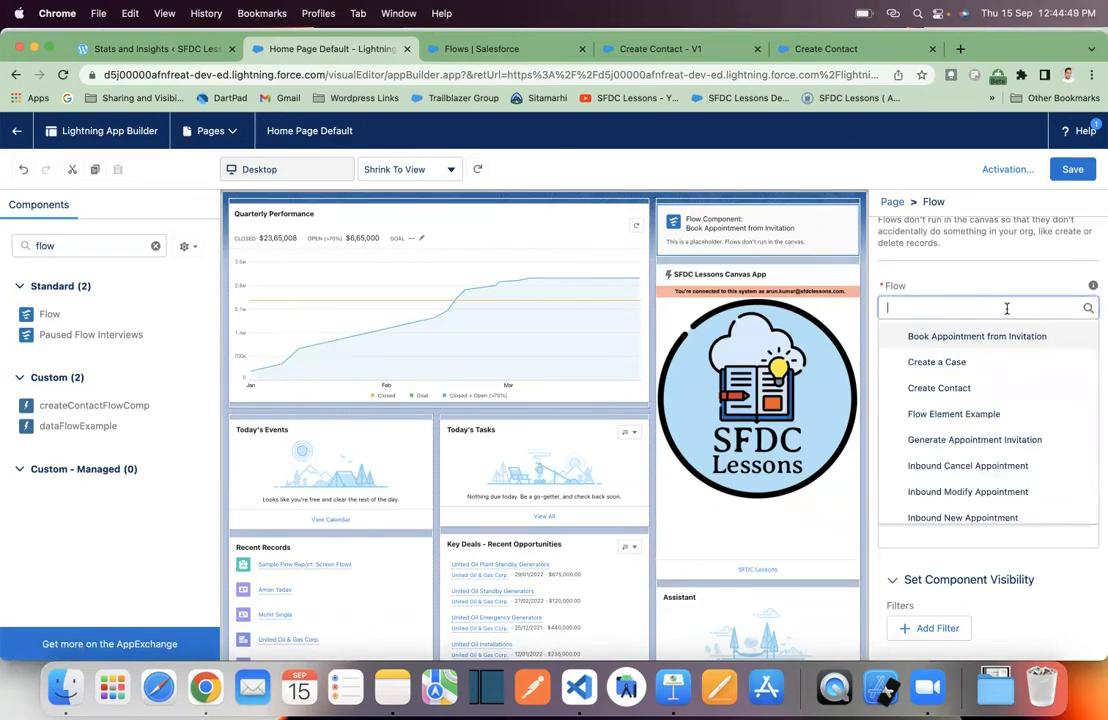
click(981, 390)
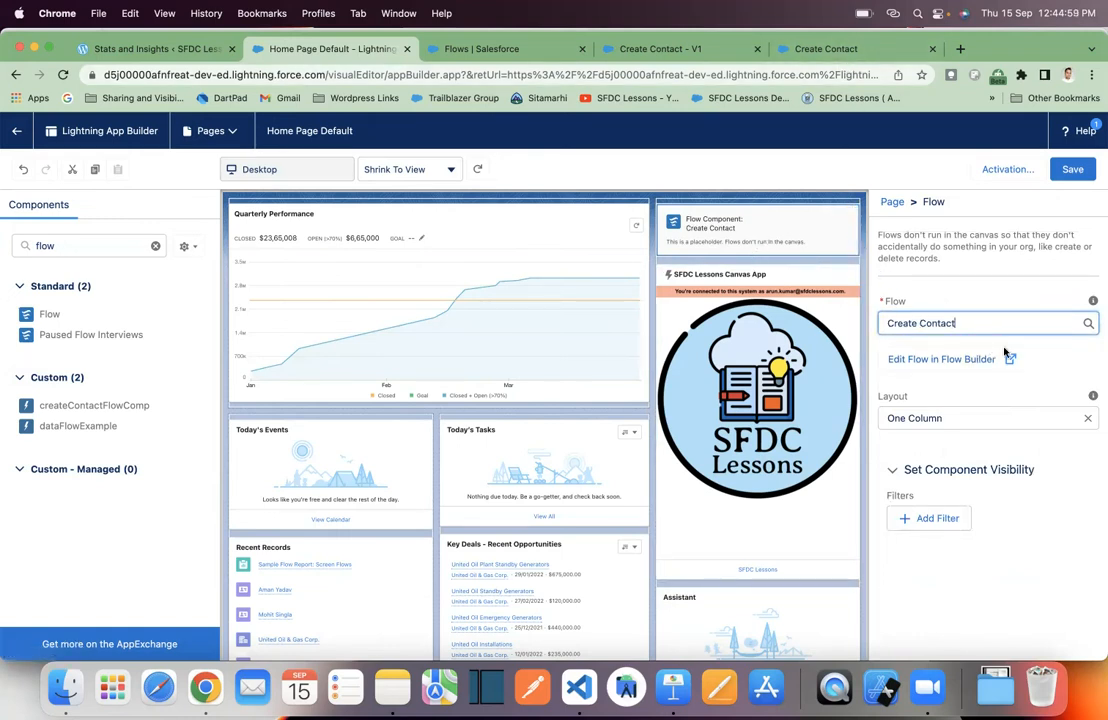
click(998, 299)
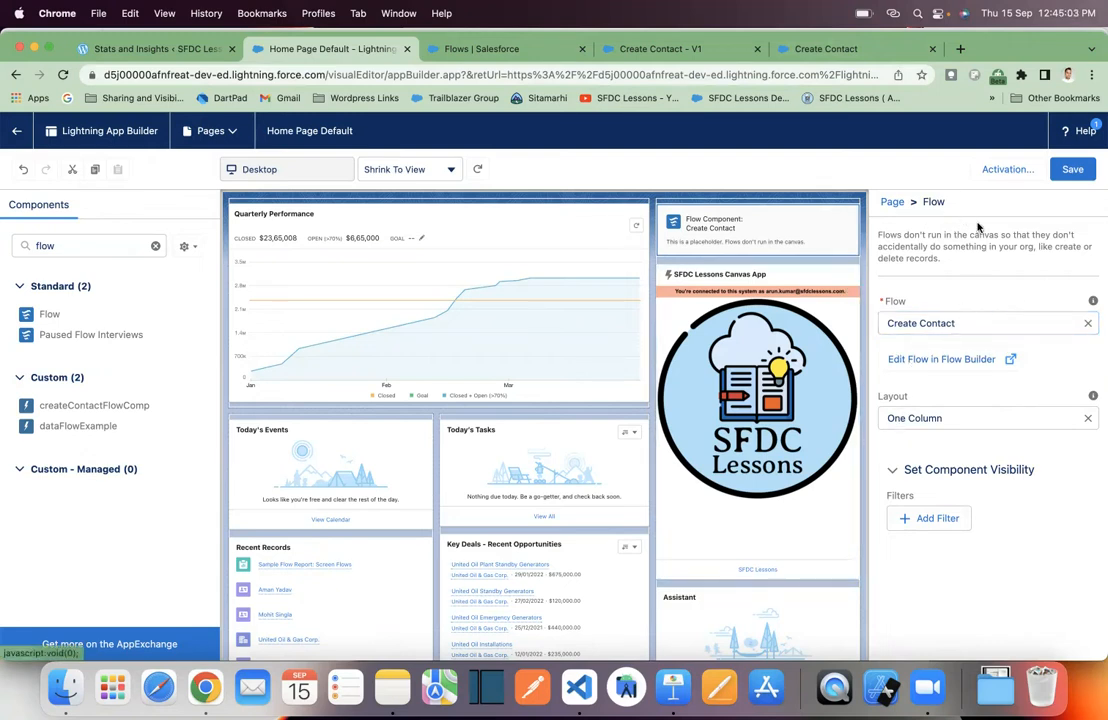
click(1073, 170)
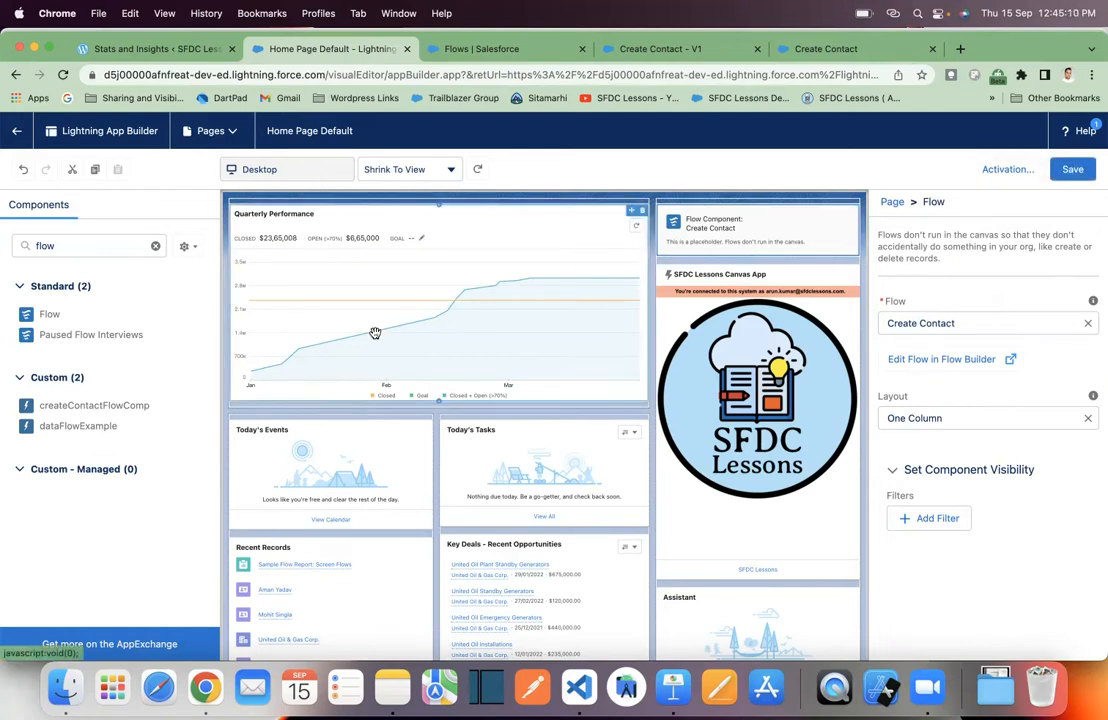
click(1008, 172)
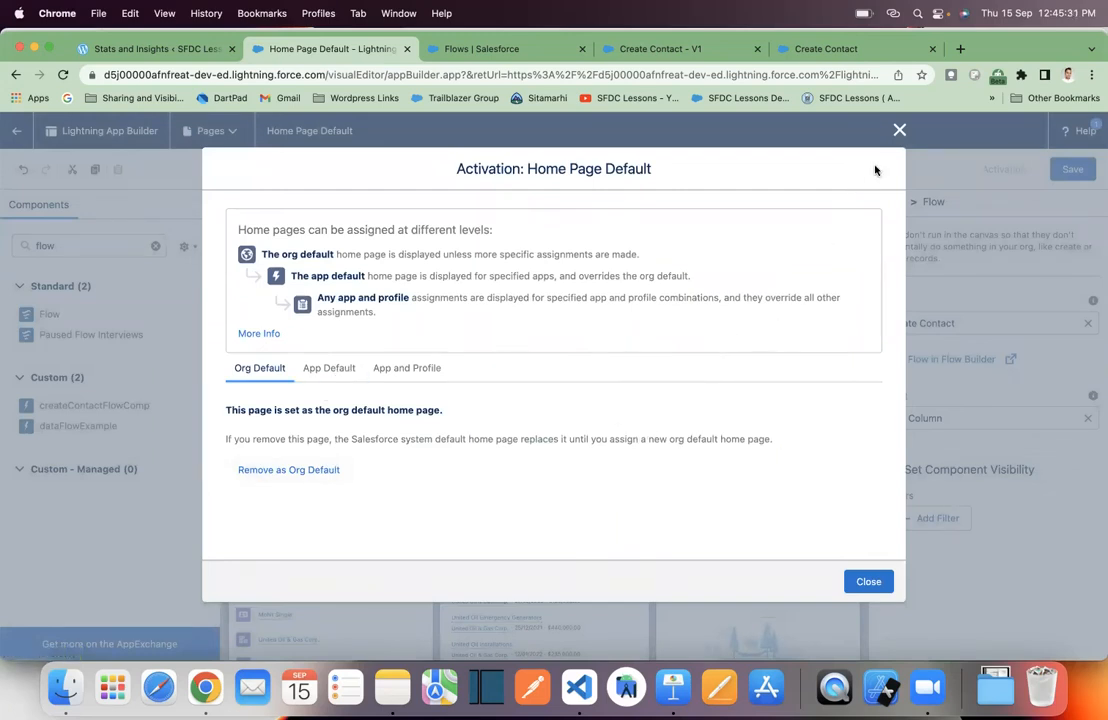
- Close the Activation dialog, keeping Home Page Default as org default, and go back to Home
click(899, 130)
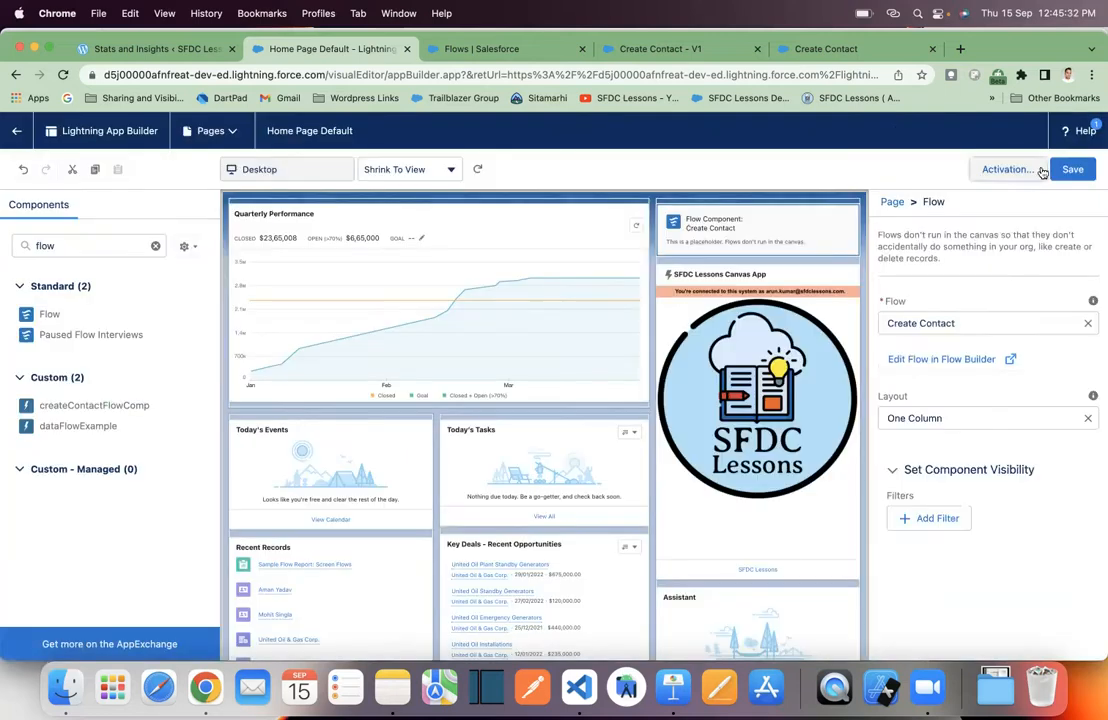
click(18, 133)
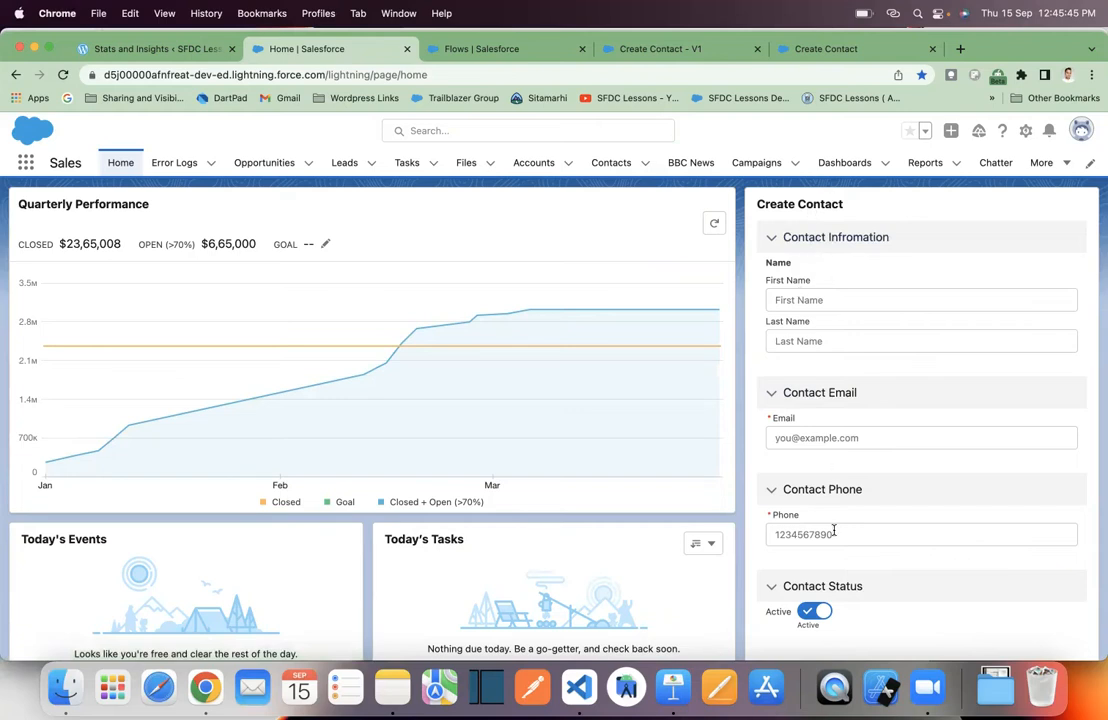
- Fill the home Create Contact form with the contact's first name, last name, email and phone
scroll(892, 443, down, 2)
scroll(893, 438, up, 2)
scroll(870, 300, down, 1)
click(854, 250)
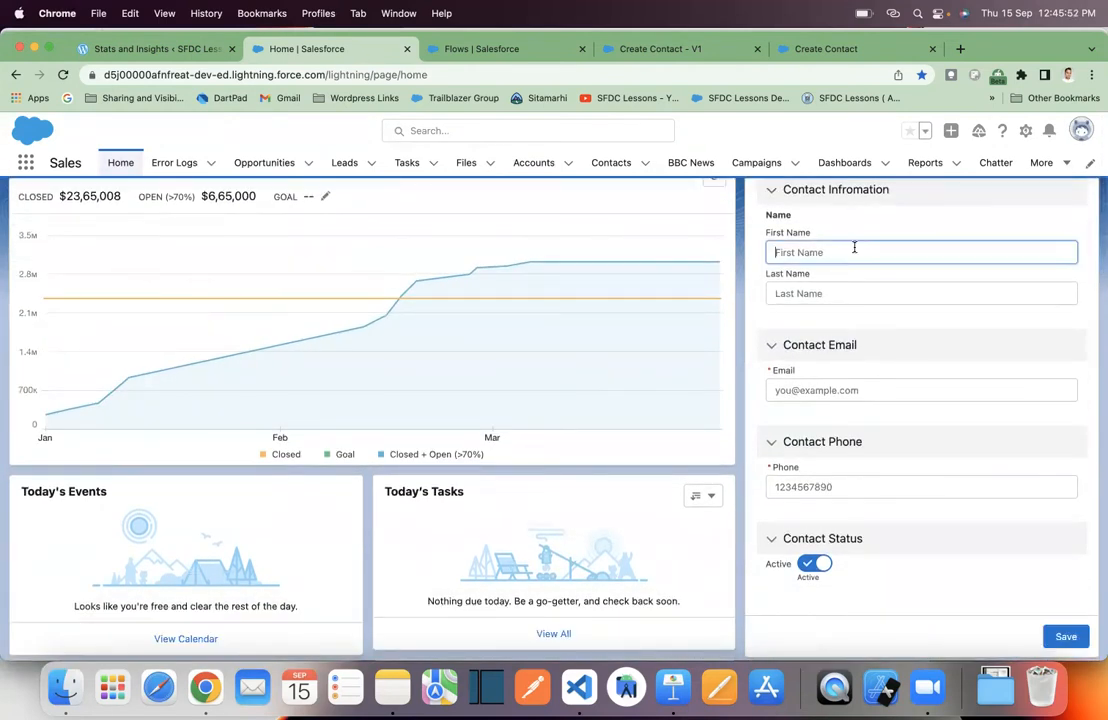
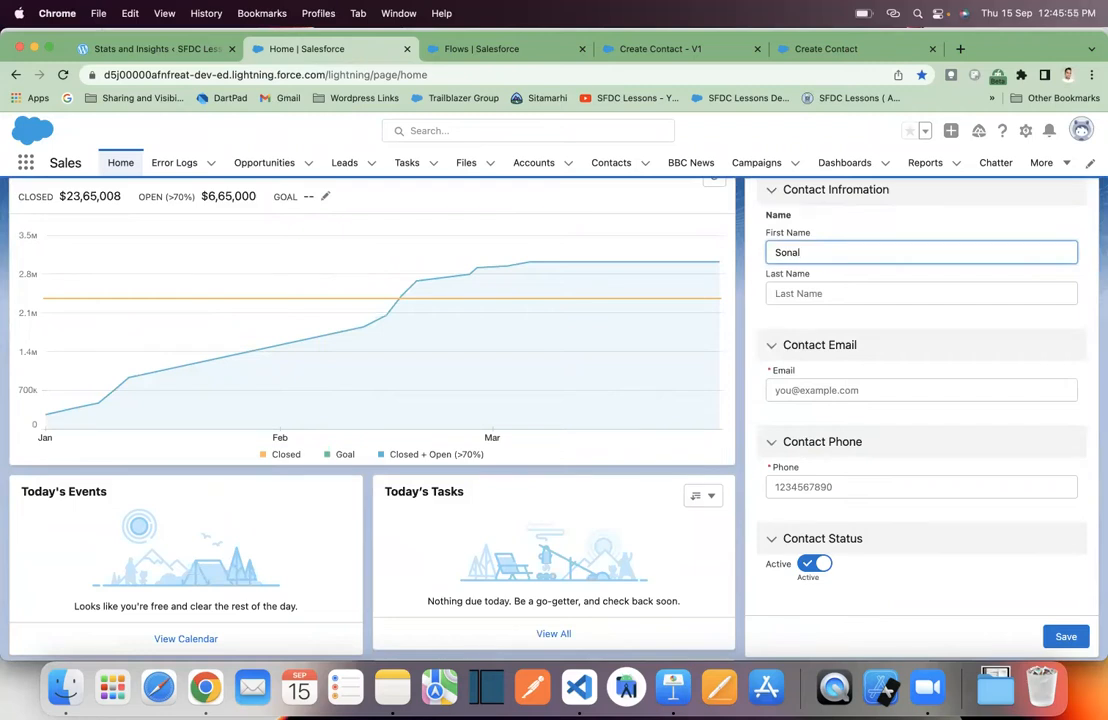
key(Tab)
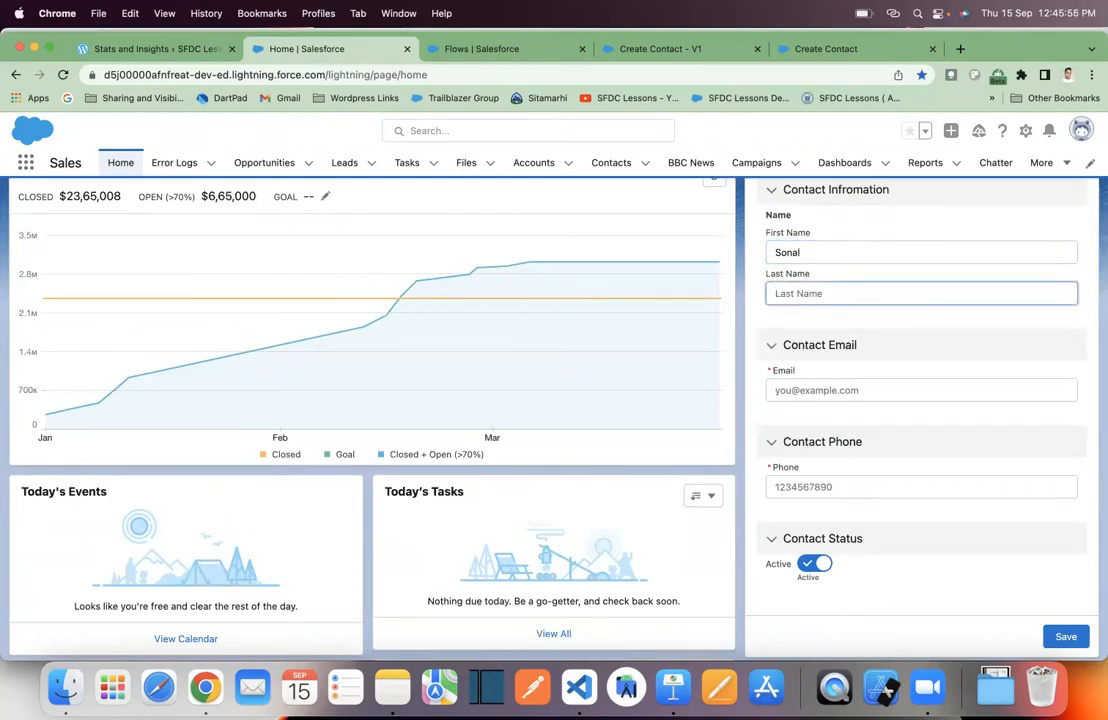
click(894, 389)
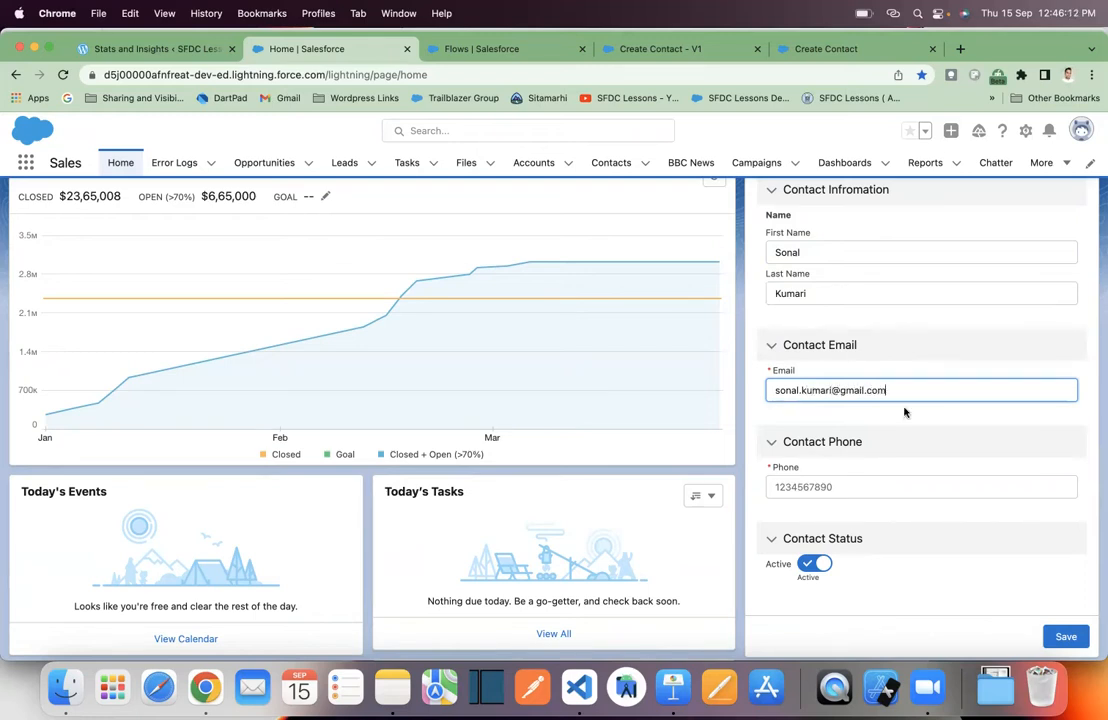
click(935, 489)
text(1234567890)
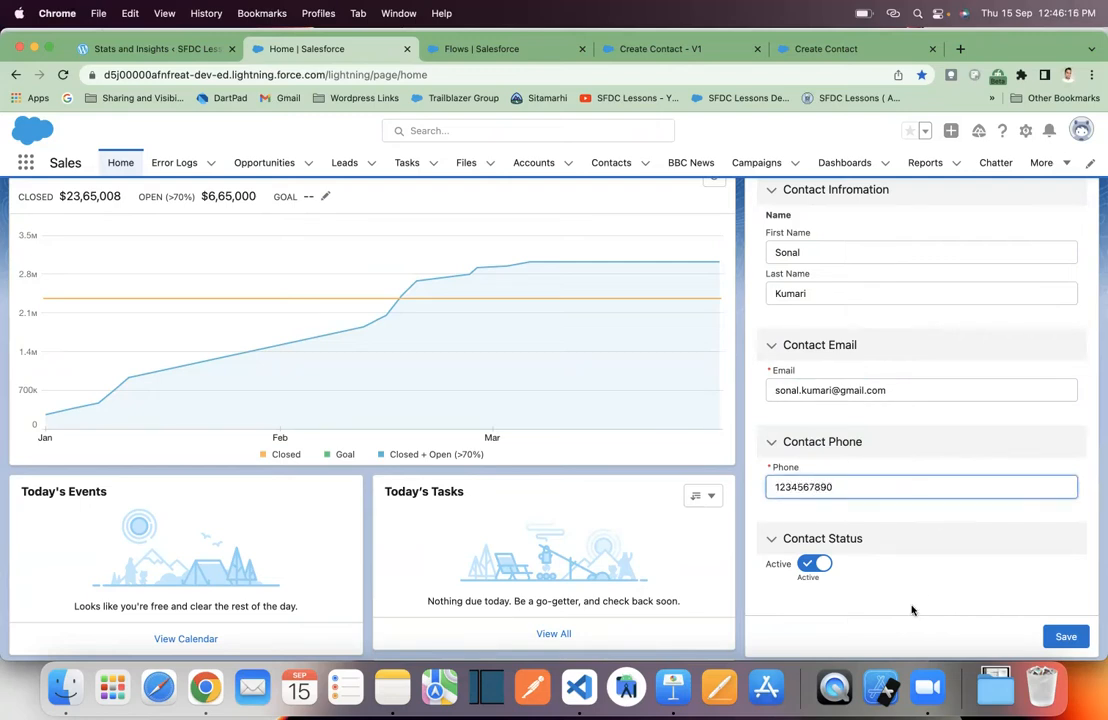
- Submit the form, finish the flow, and view the new contact in the Contacts list
click(1064, 636)
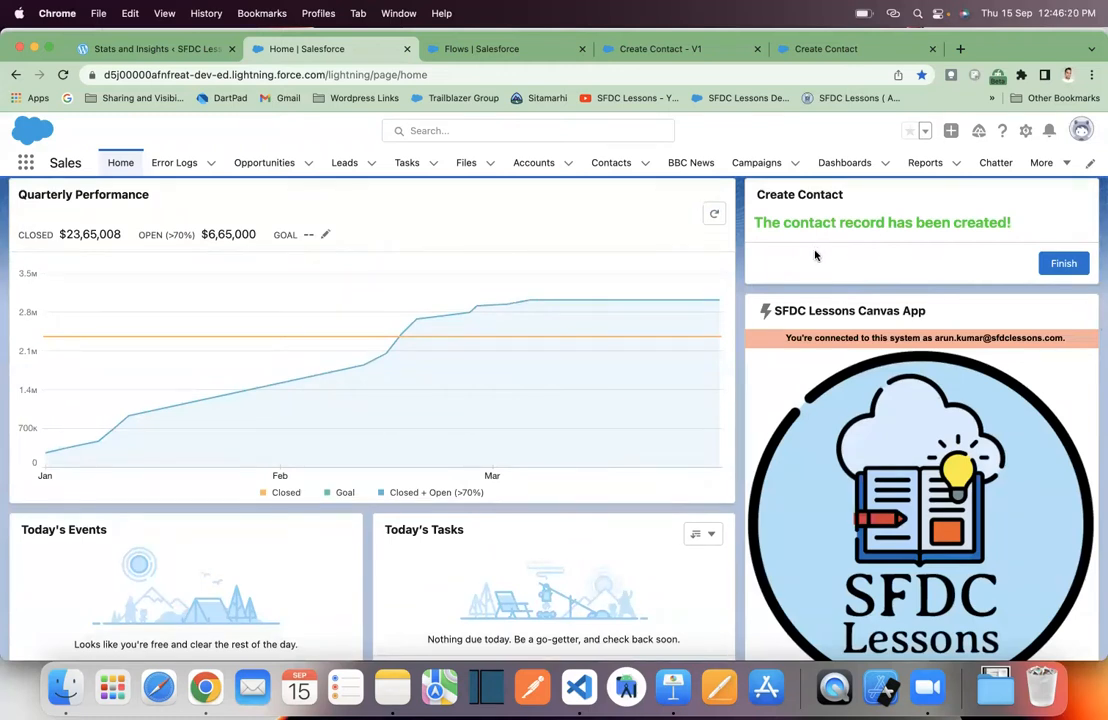
scroll(815, 256, up, 1)
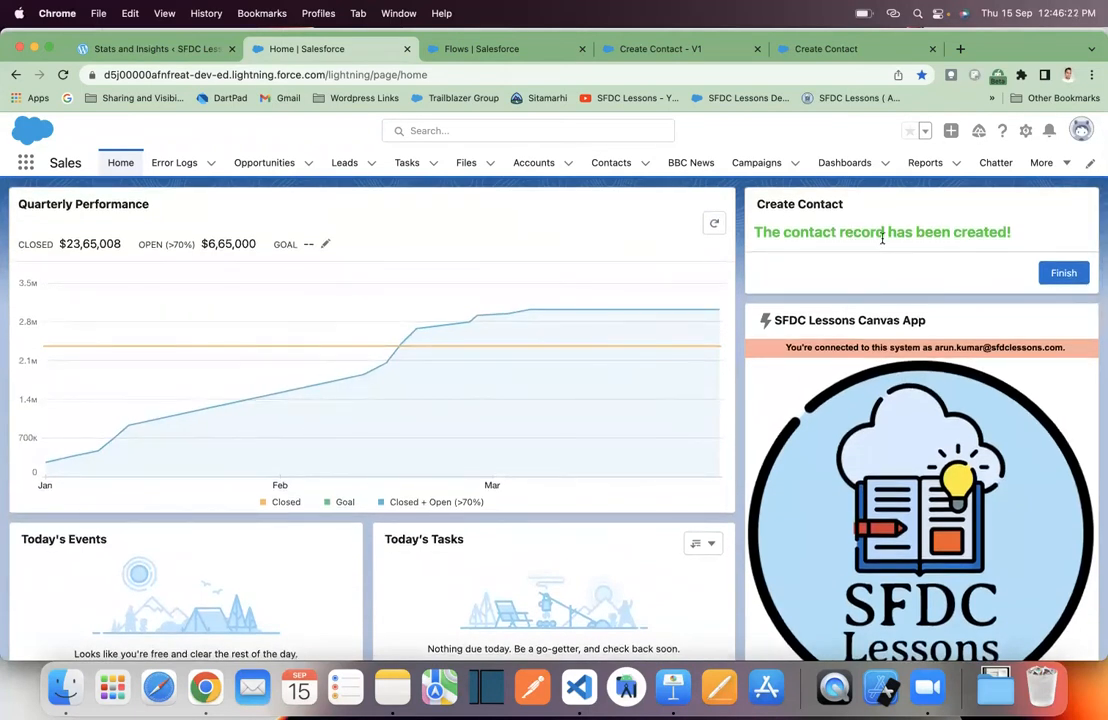
click(1062, 273)
click(611, 163)
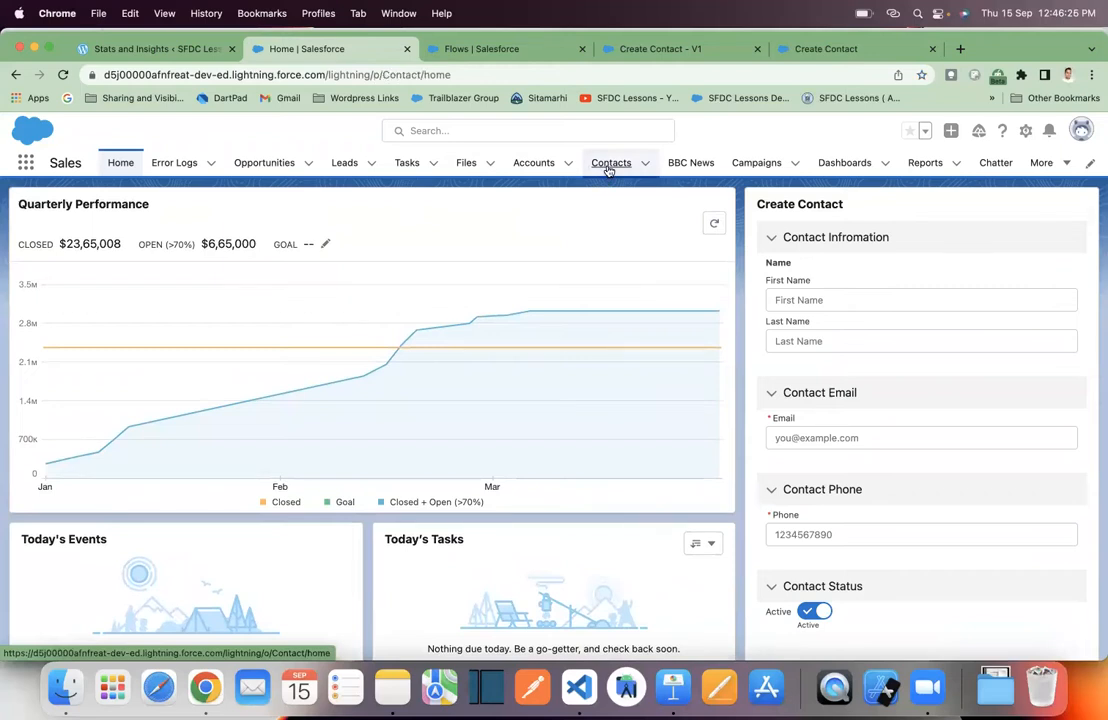
- Check the Create Contact form on Home, then open the United Oil & Gas Corp. account
click(122, 163)
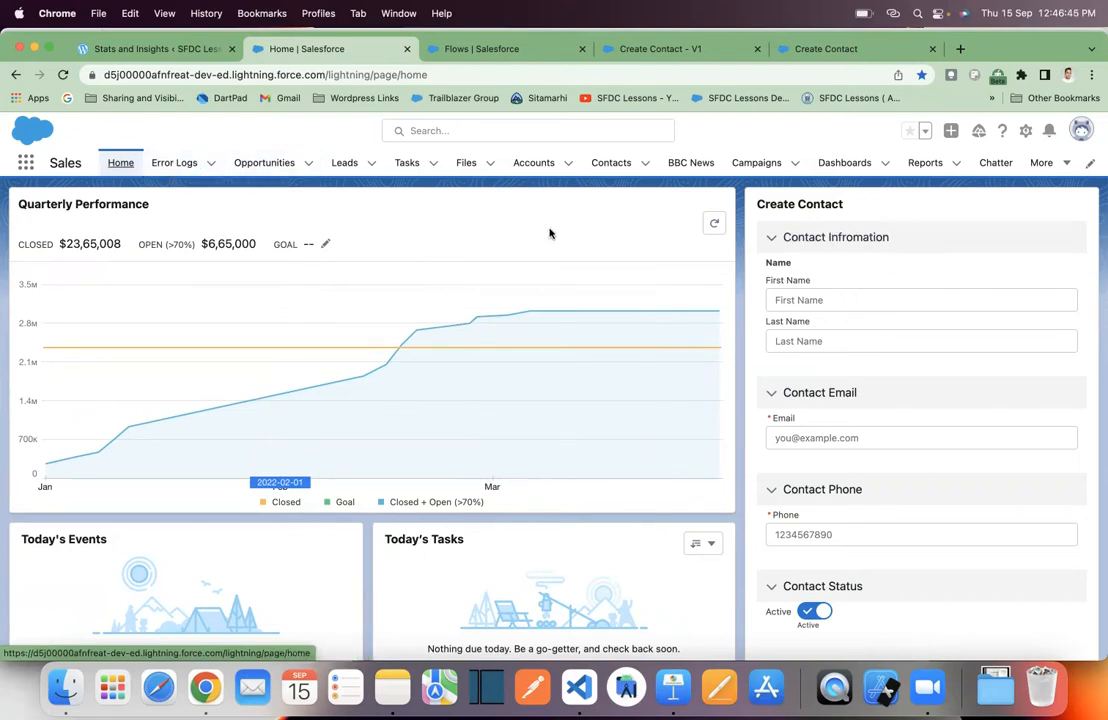
click(536, 165)
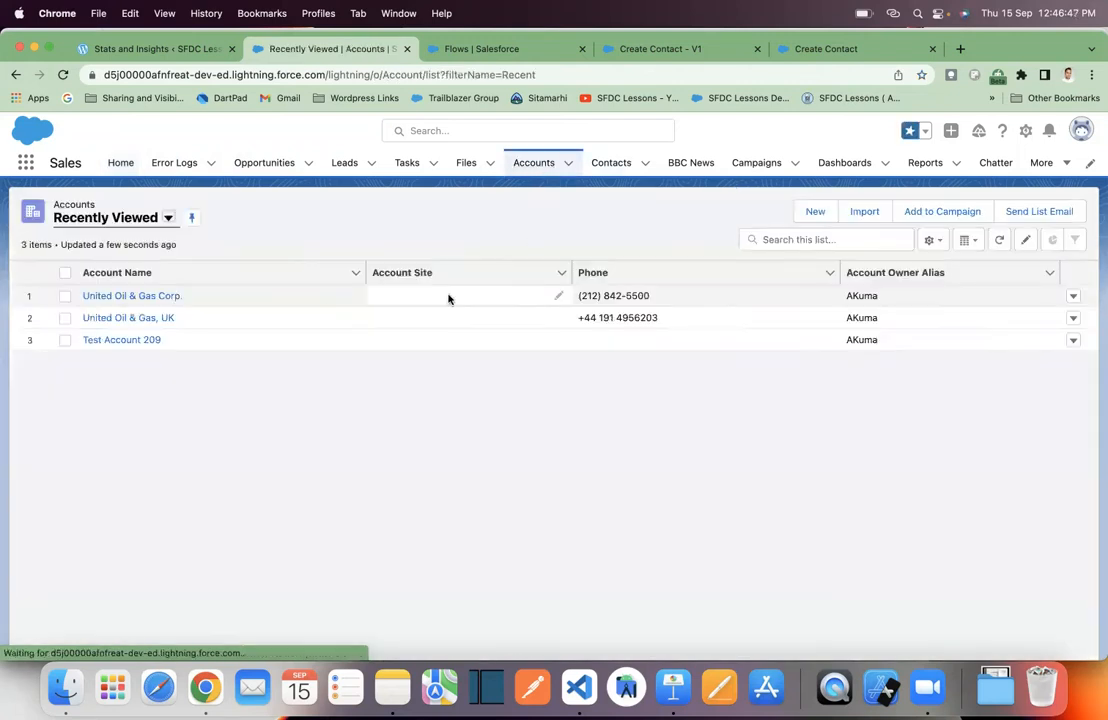
click(152, 297)
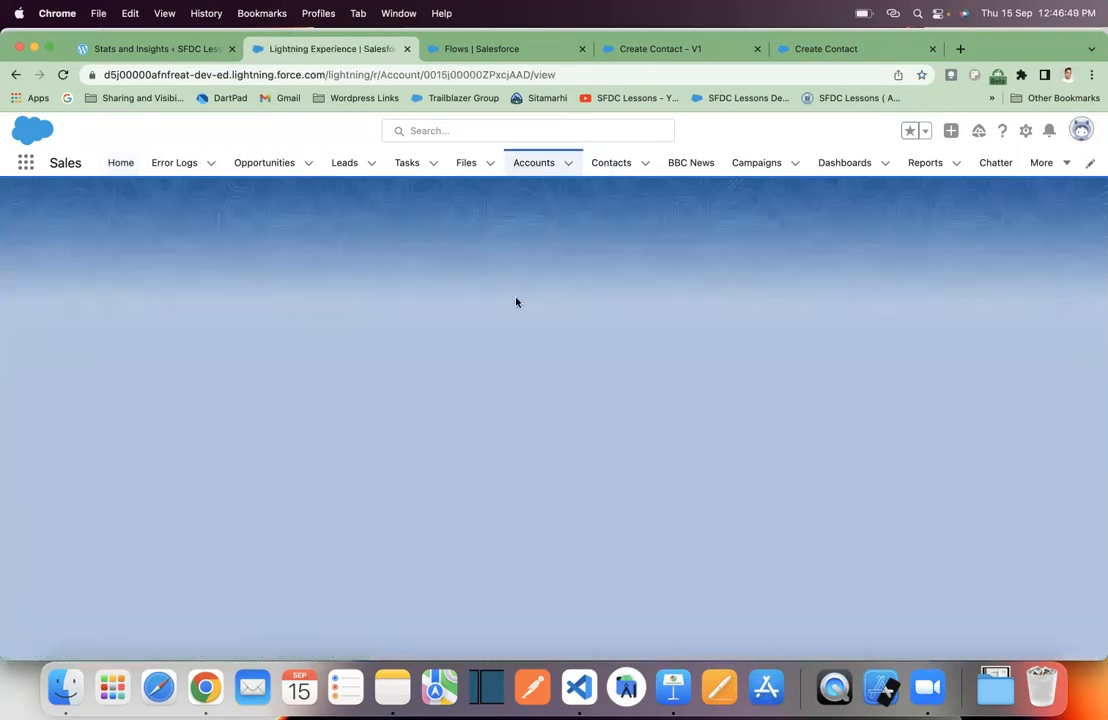
- Open and close the Setup menu, then switch to the Keynote slide deck
click(1027, 133)
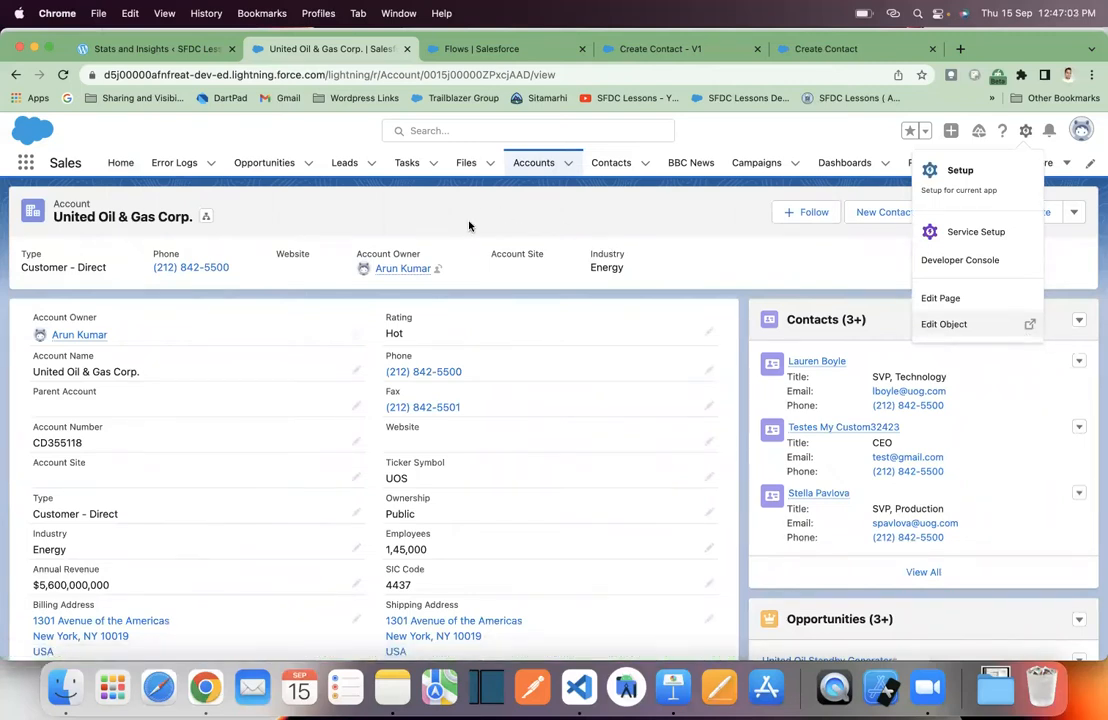
click(552, 243)
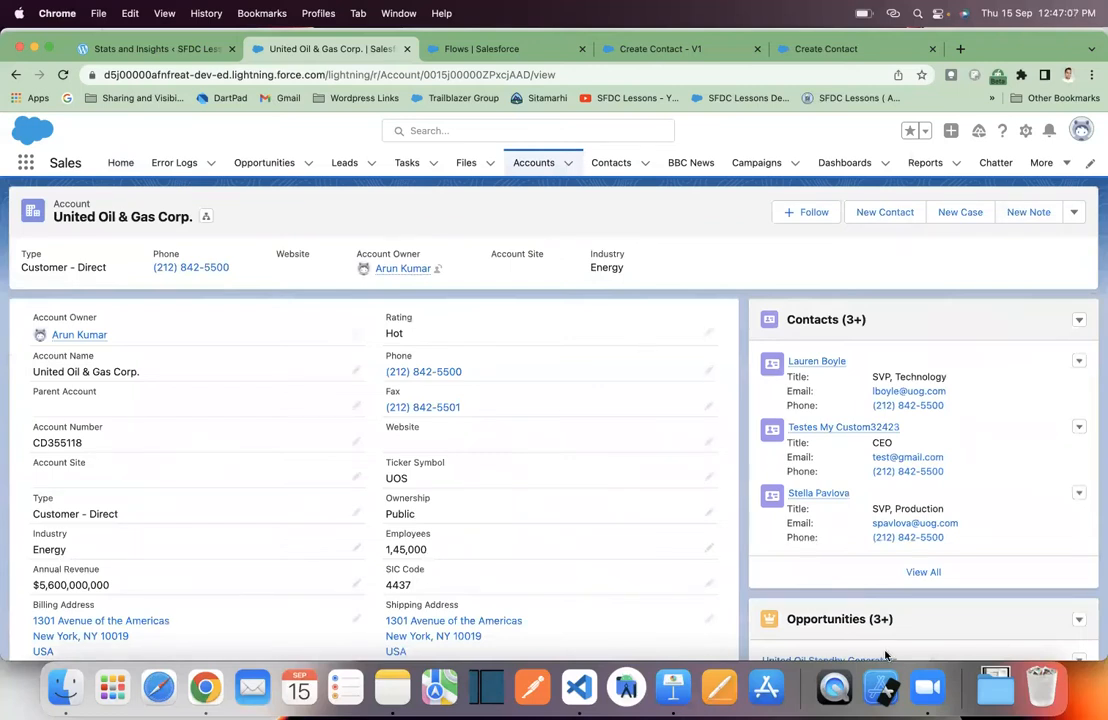
click(662, 697)
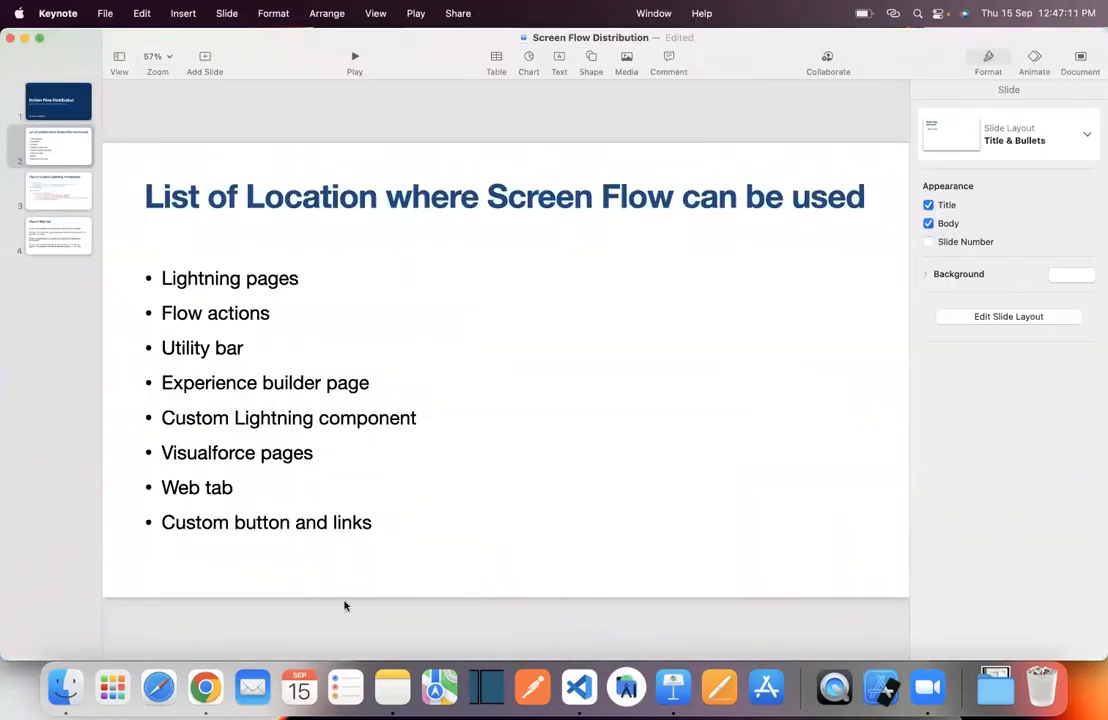
- Return to Chrome showing the United Oil & Gas Corp. account record
click(205, 688)
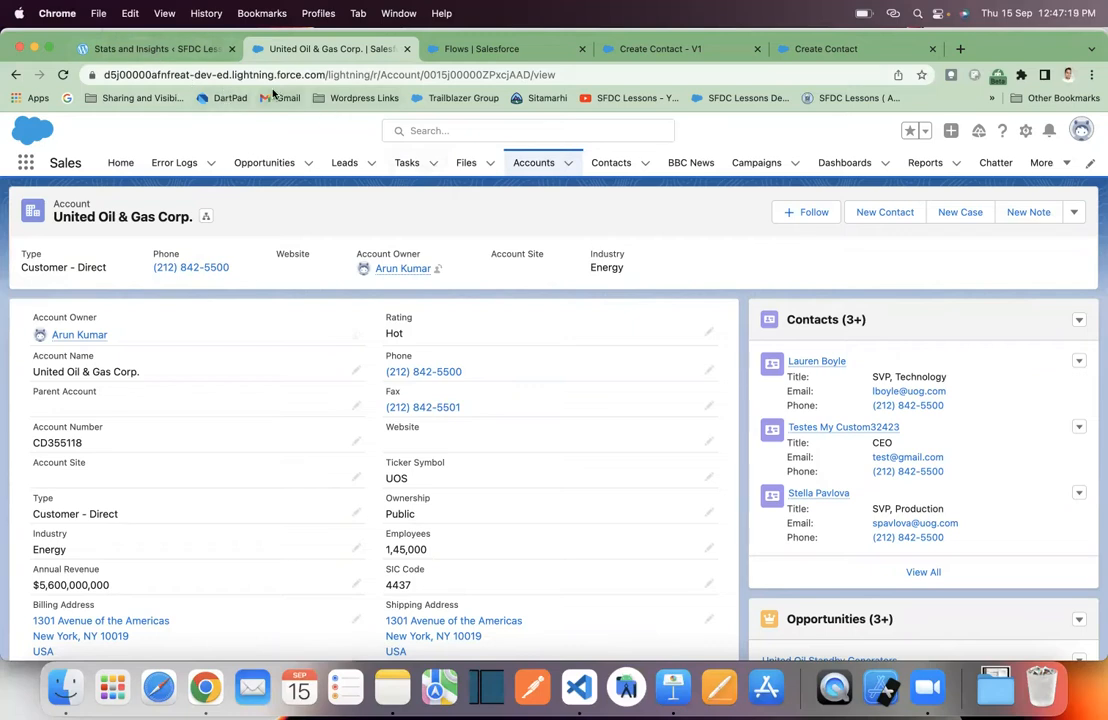
- In Object Manager, open the Account object's Buttons, Links, and Actions
click(512, 50)
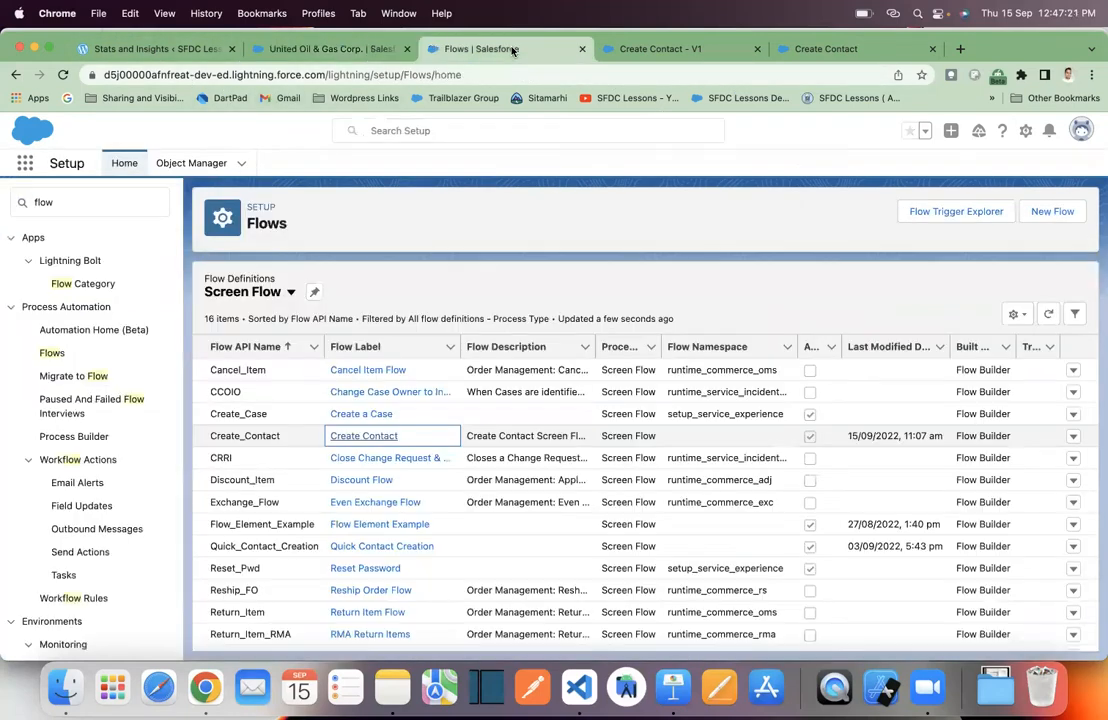
click(180, 163)
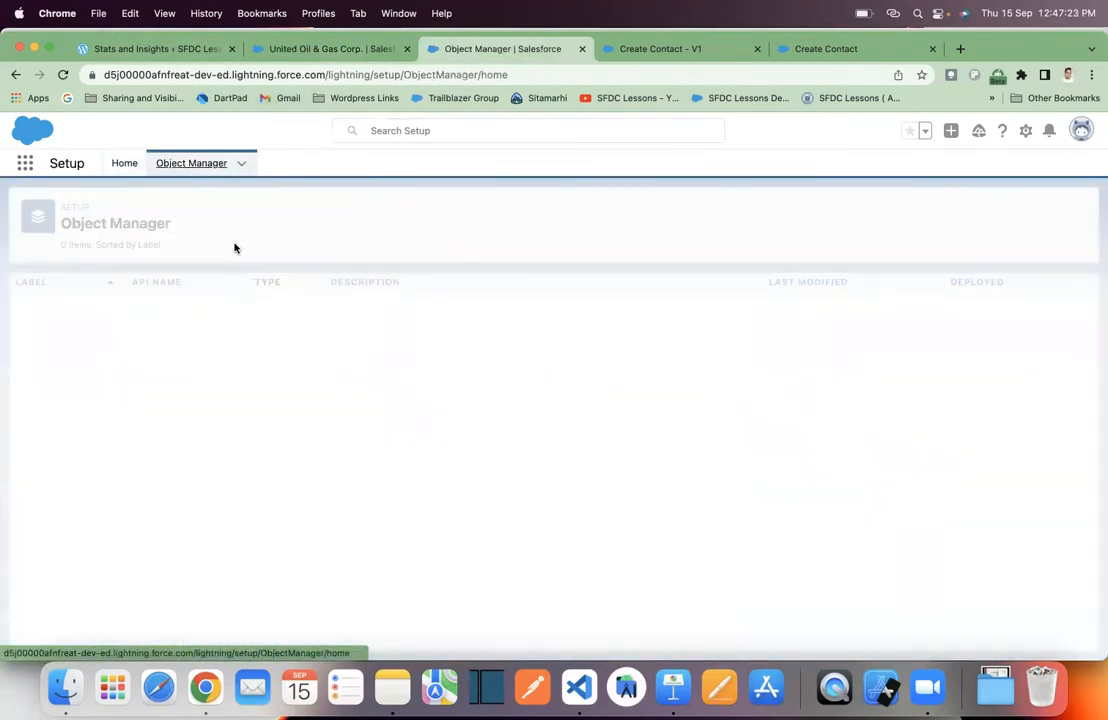
click(33, 307)
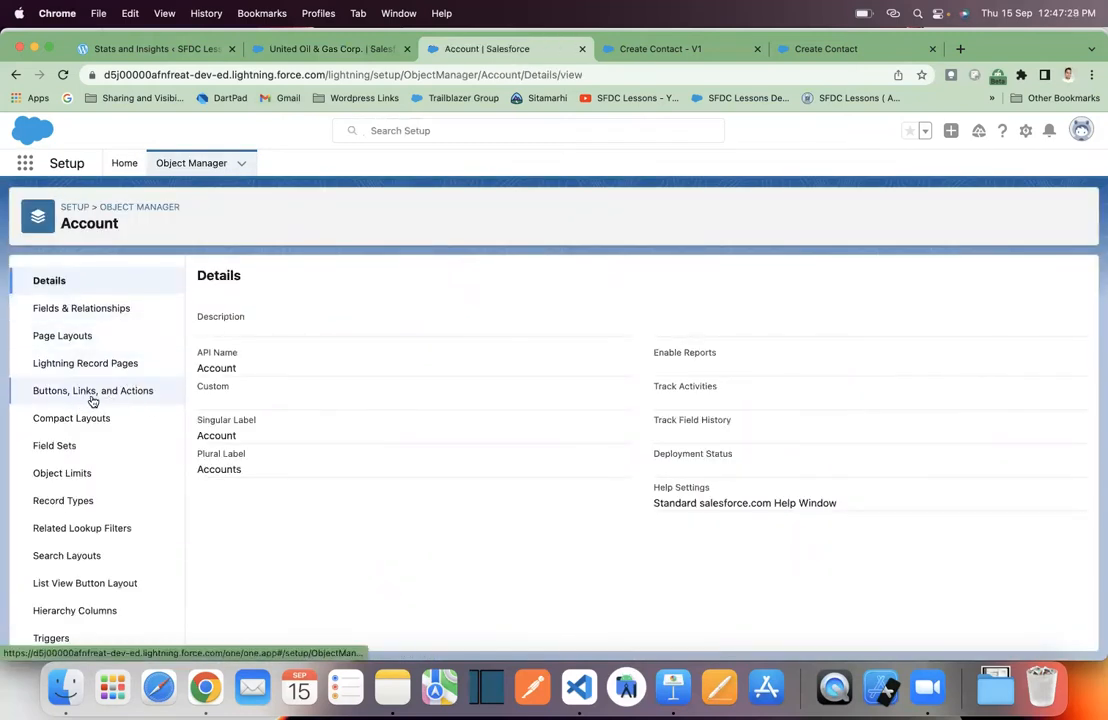
click(128, 397)
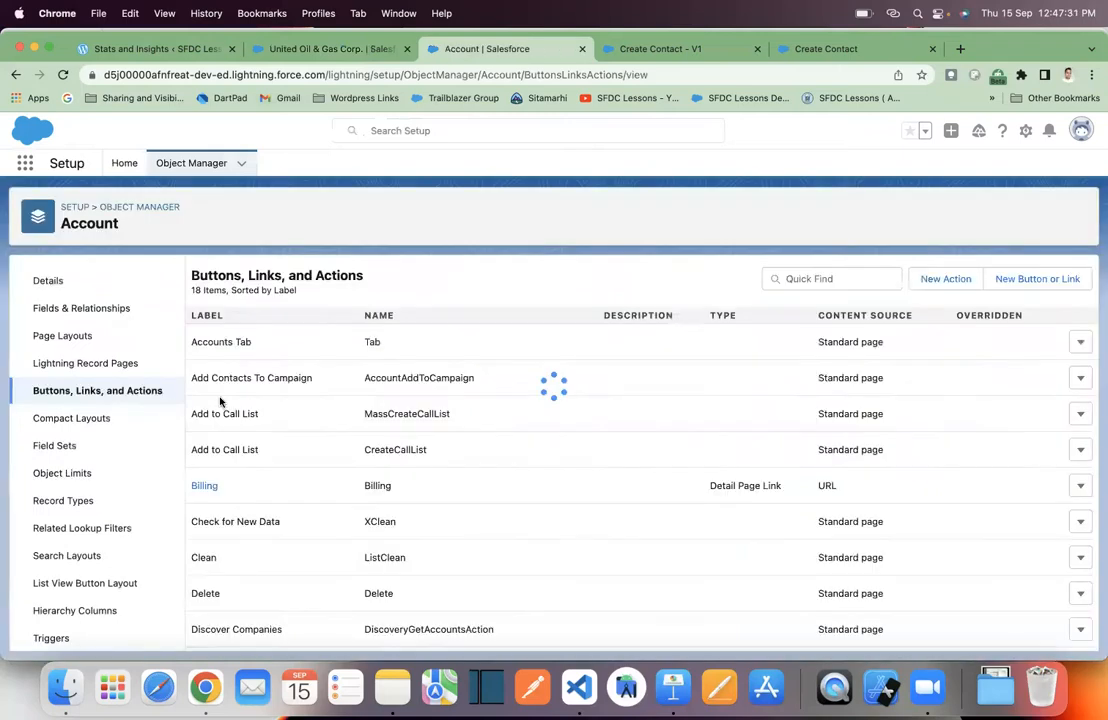
- Create a Flow-type action labelled Create Contact running the Create Contact flow, and save it
click(942, 284)
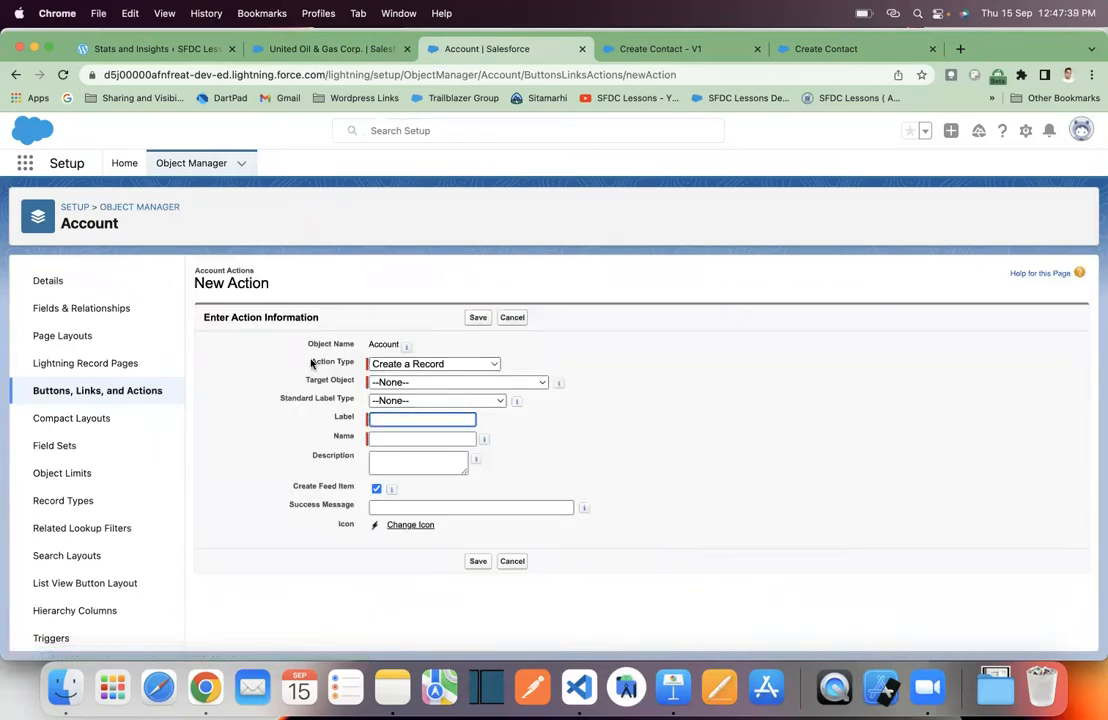
click(408, 366)
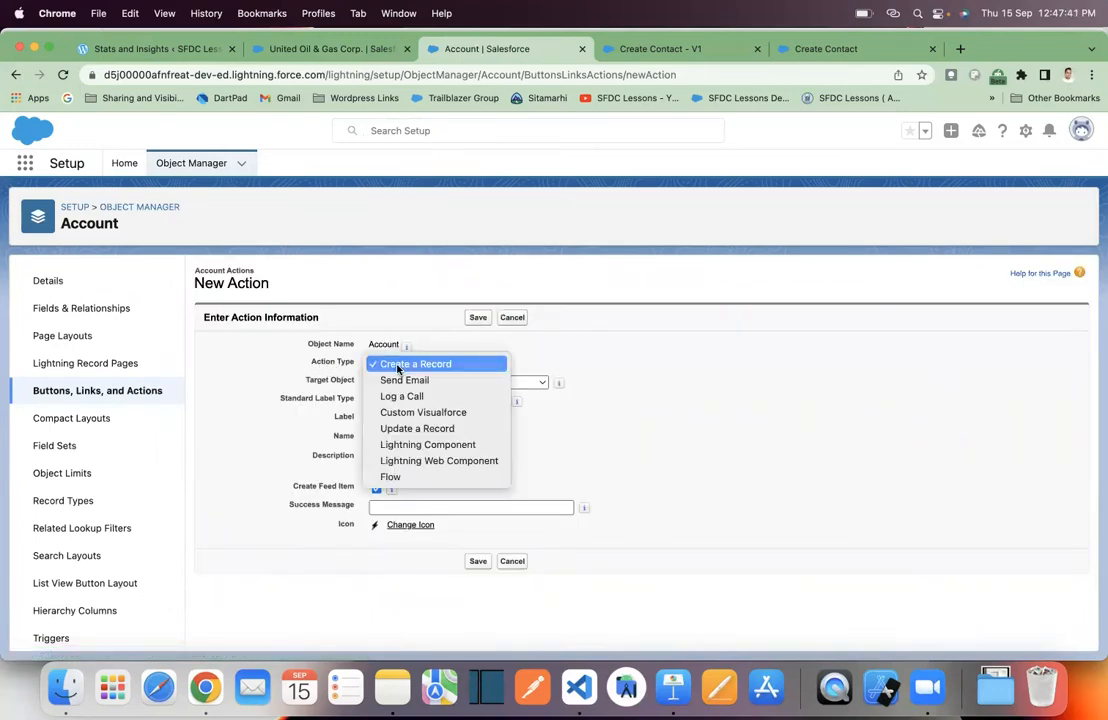
click(424, 479)
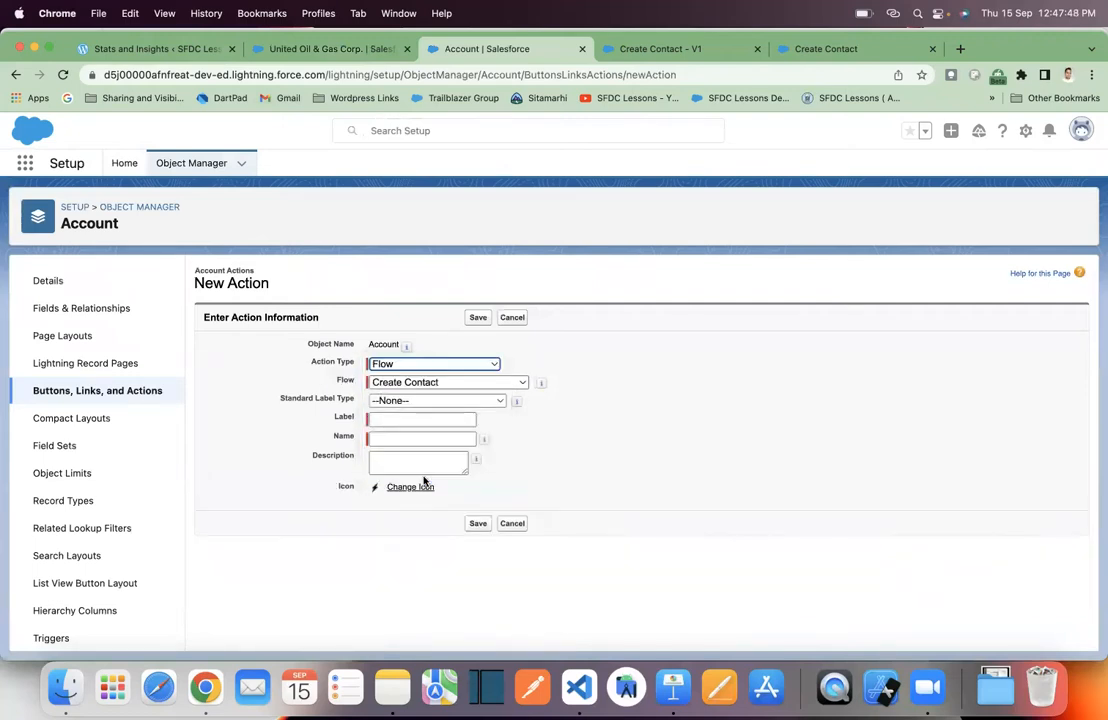
click(452, 386)
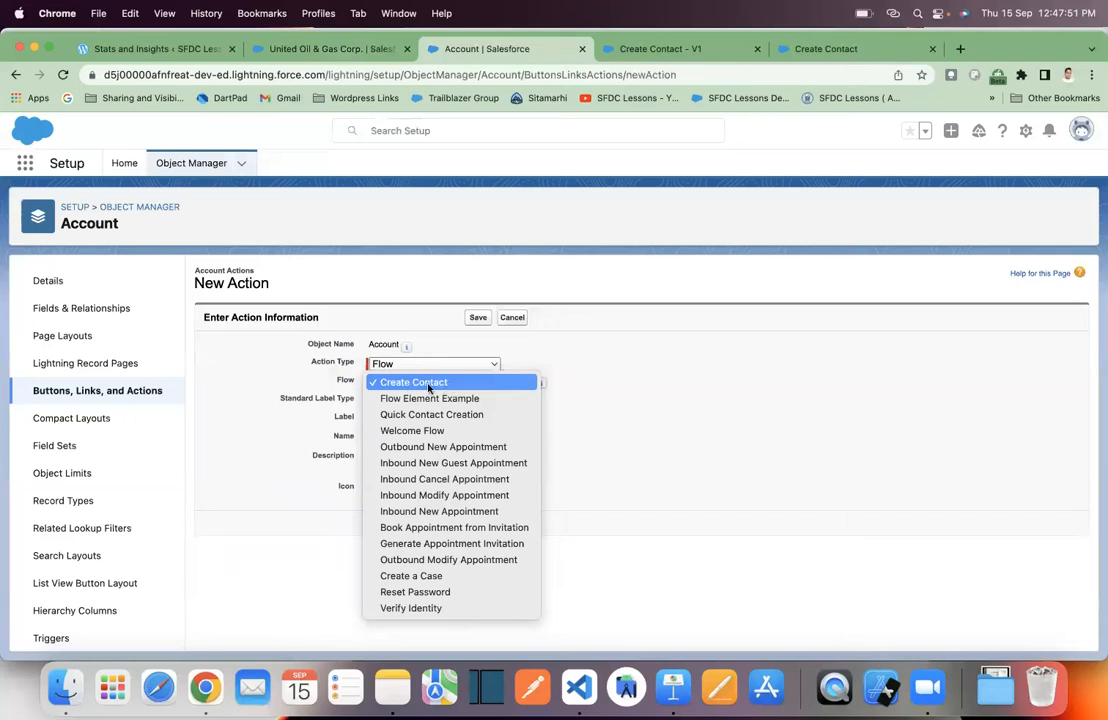
click(596, 354)
click(419, 421)
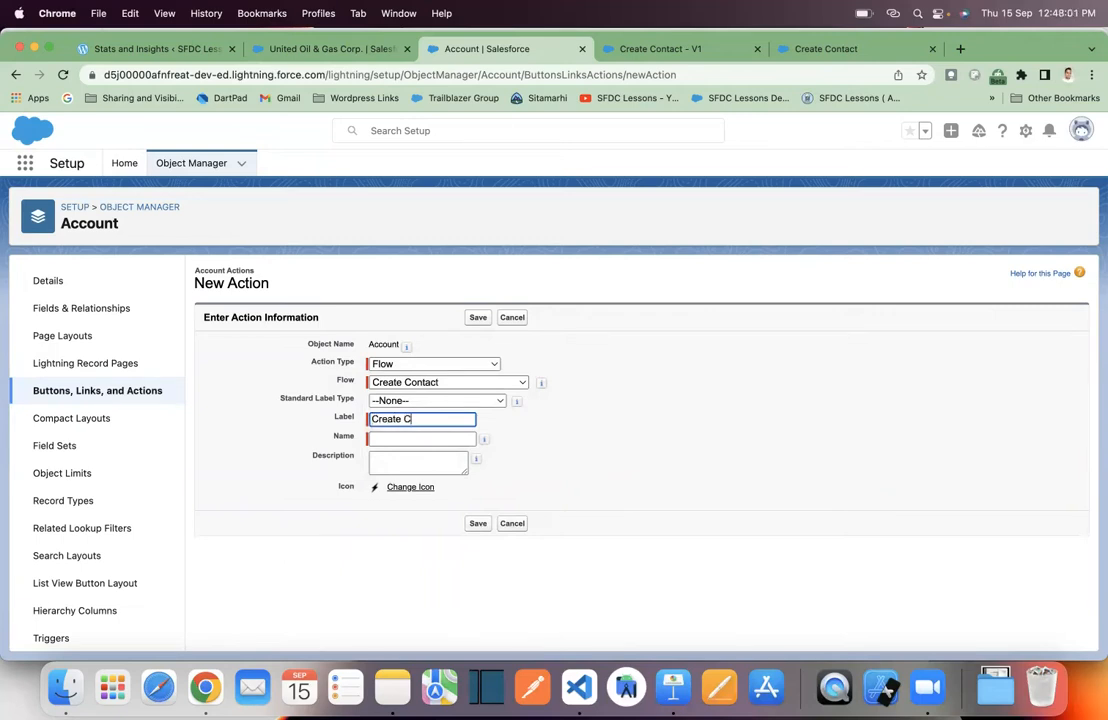
click(569, 450)
click(478, 523)
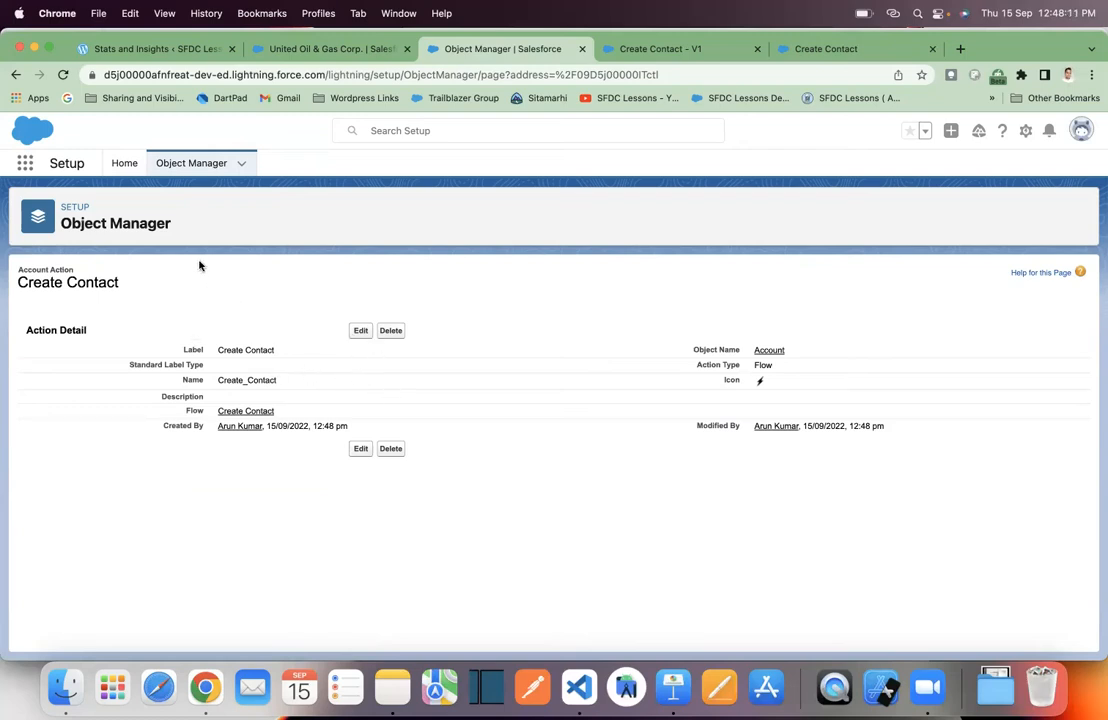
- Open the Account object's Account Layout in the page layout editor
click(200, 168)
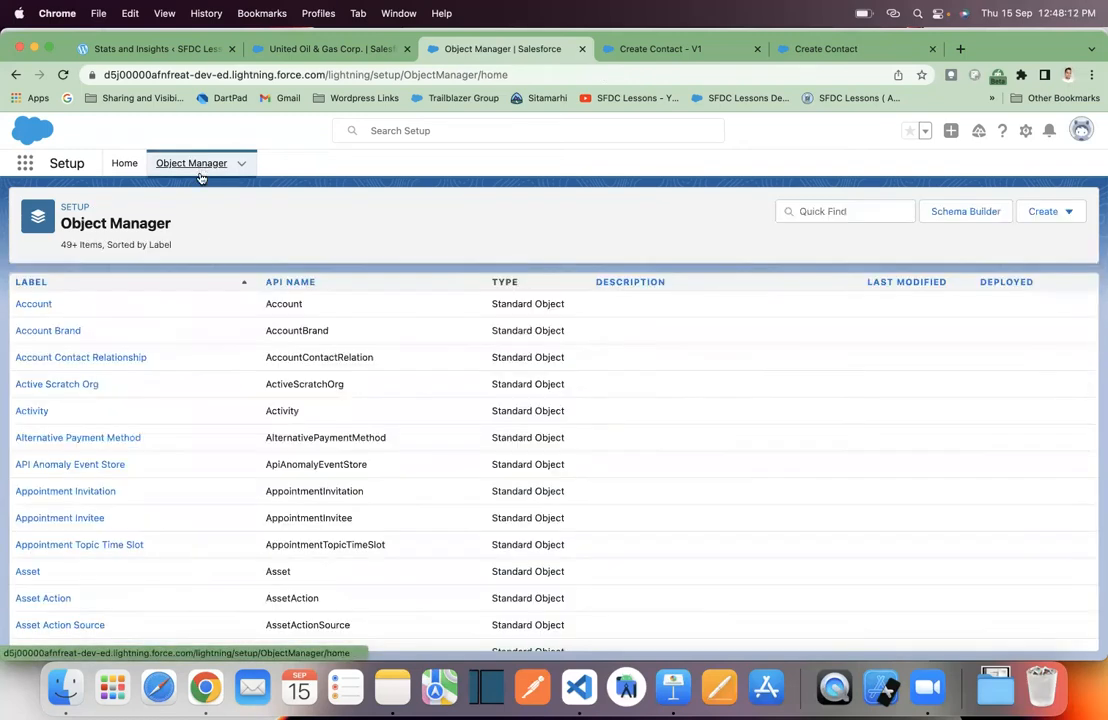
click(40, 305)
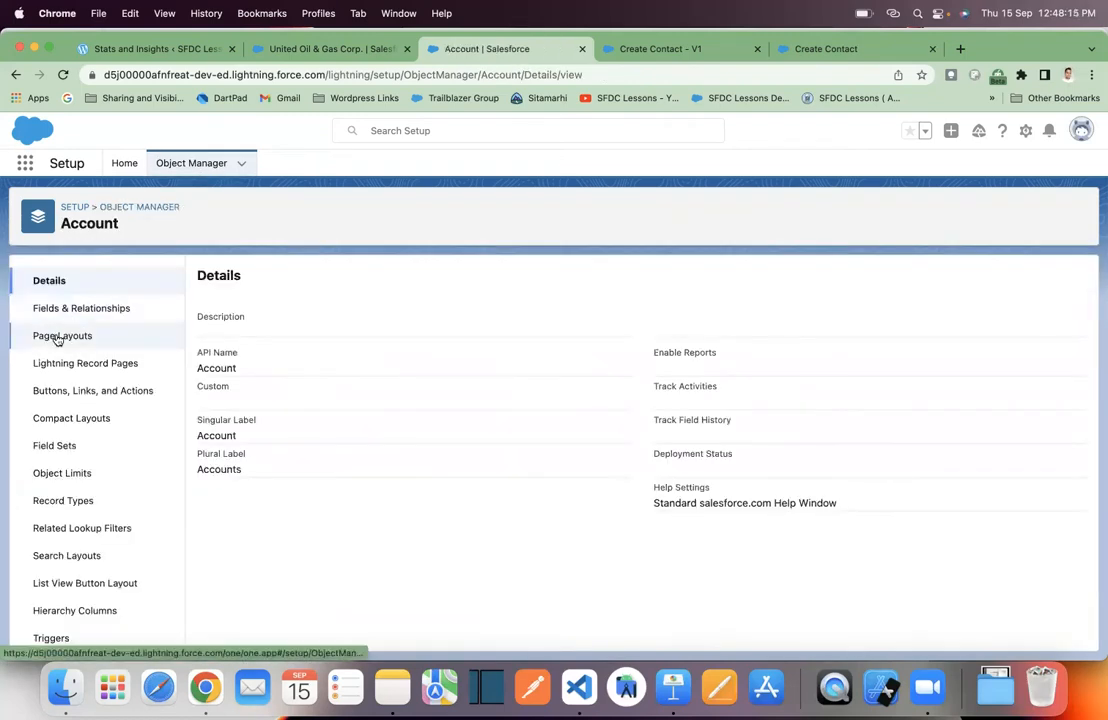
click(57, 338)
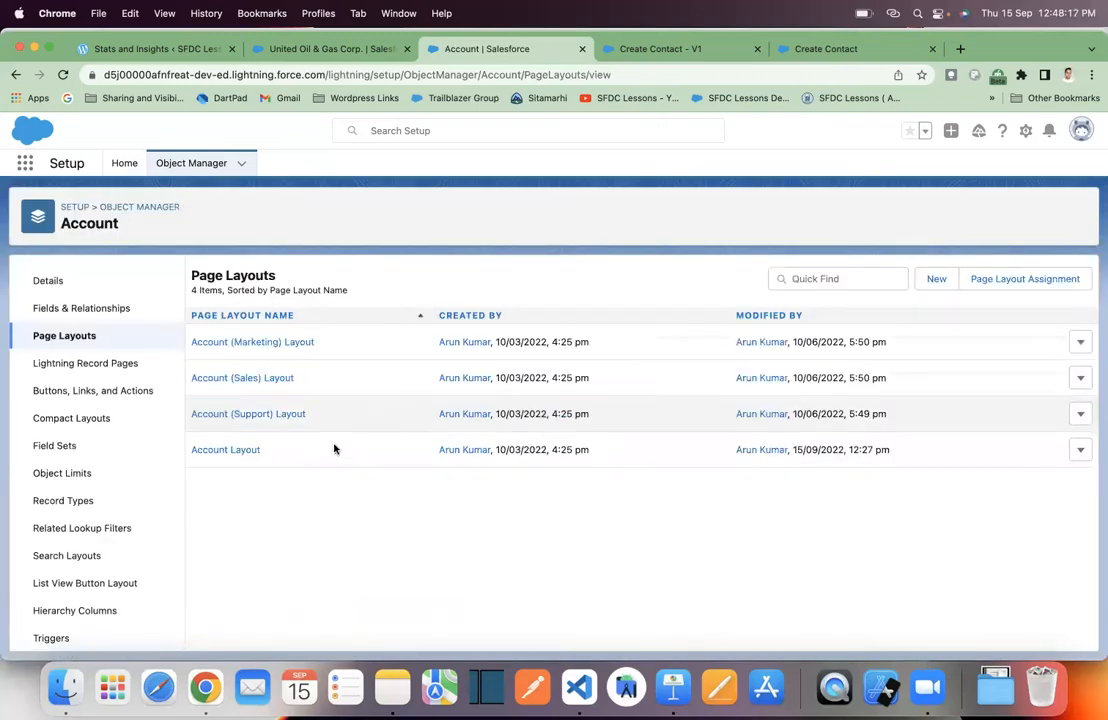
click(240, 451)
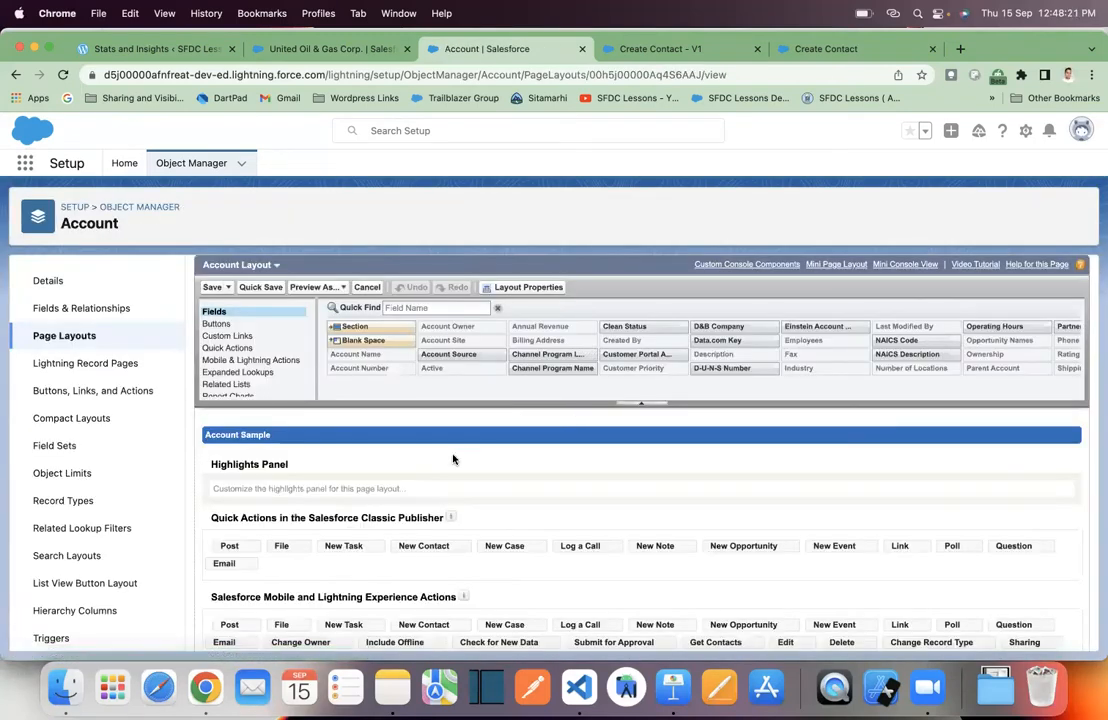
- Drag Create Contact into the layout's Mobile and Lightning Experience Actions section
scroll(369, 487, down, 2)
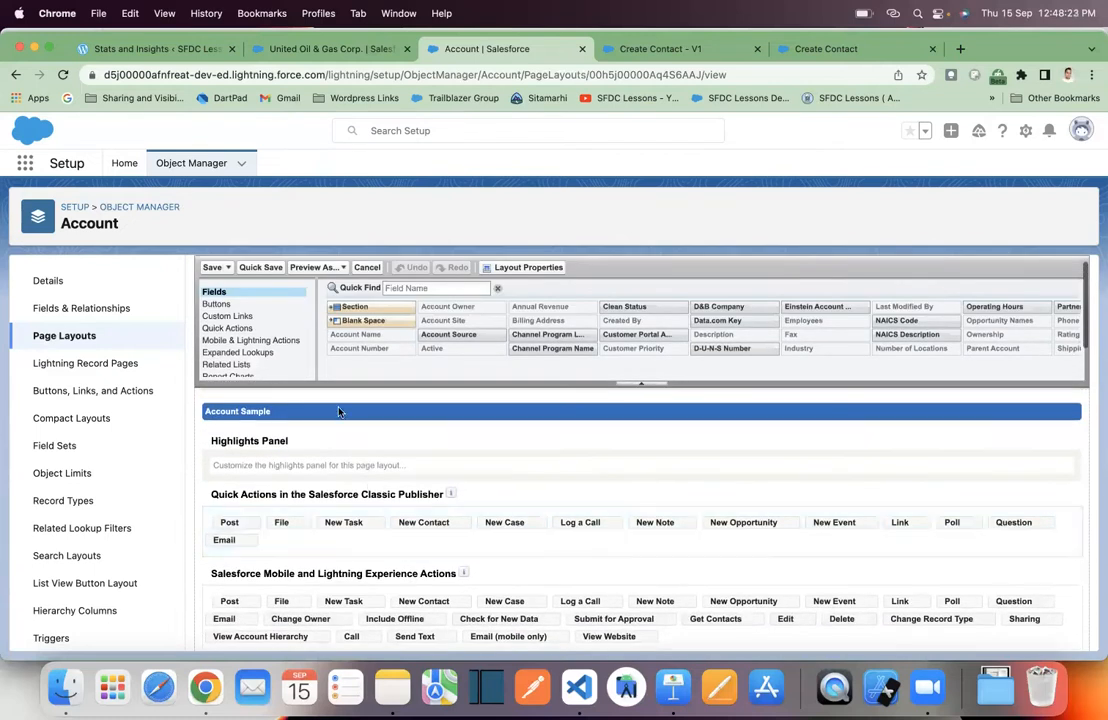
click(250, 330)
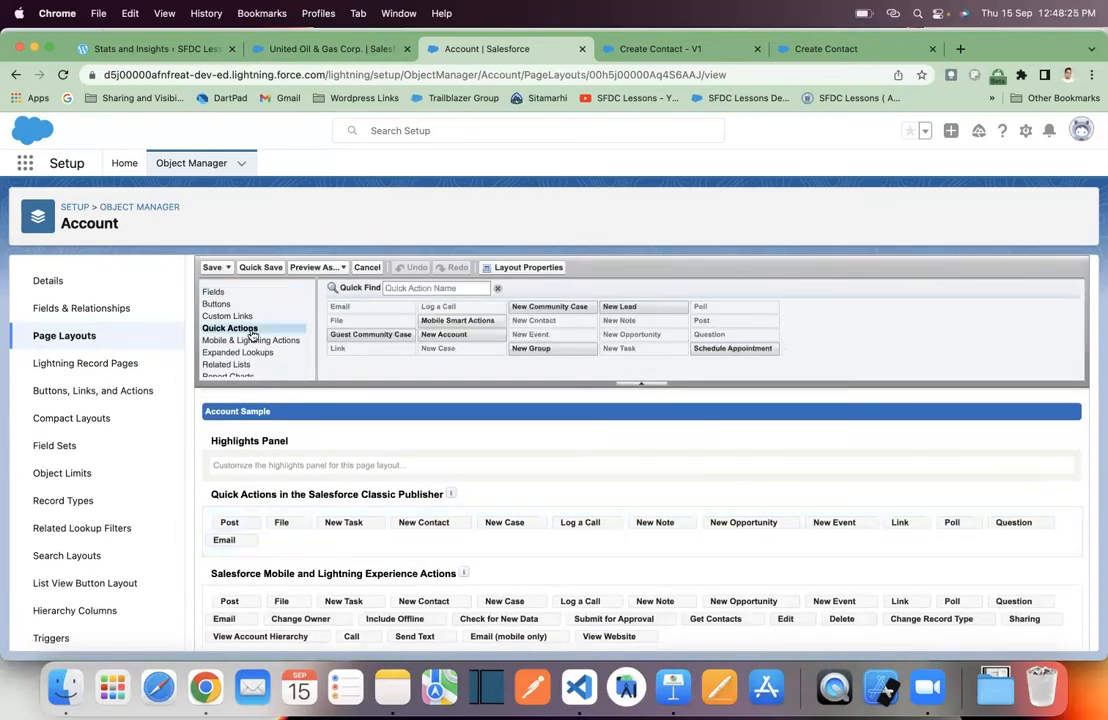
click(249, 346)
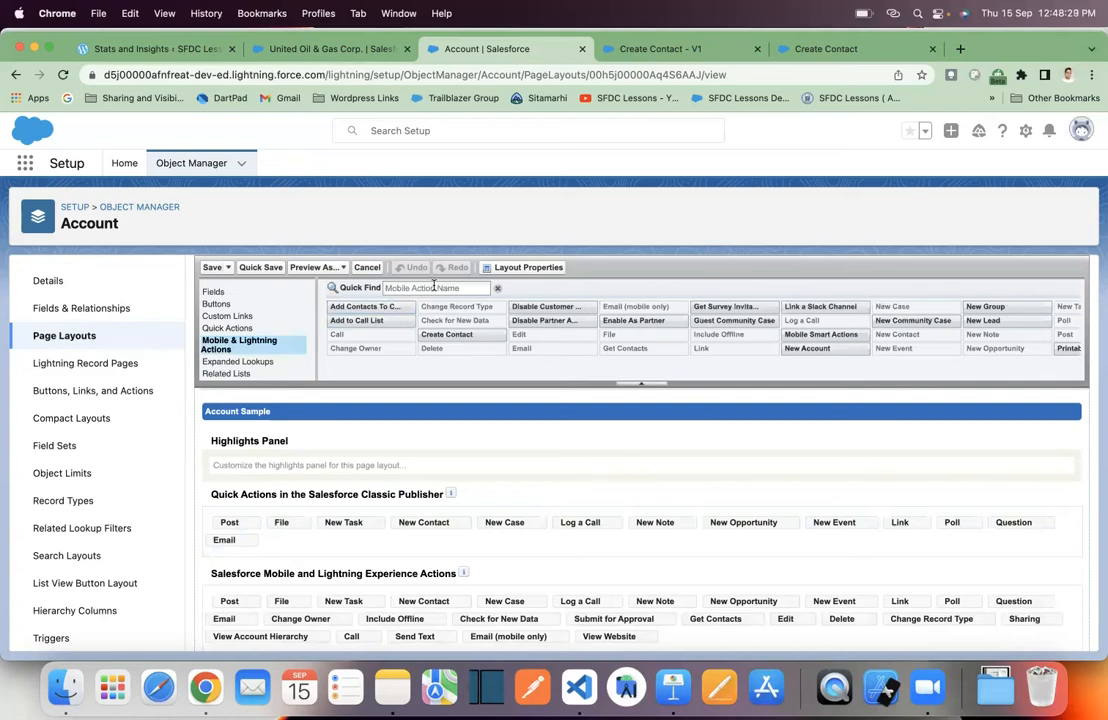
mouse_move(455, 334)
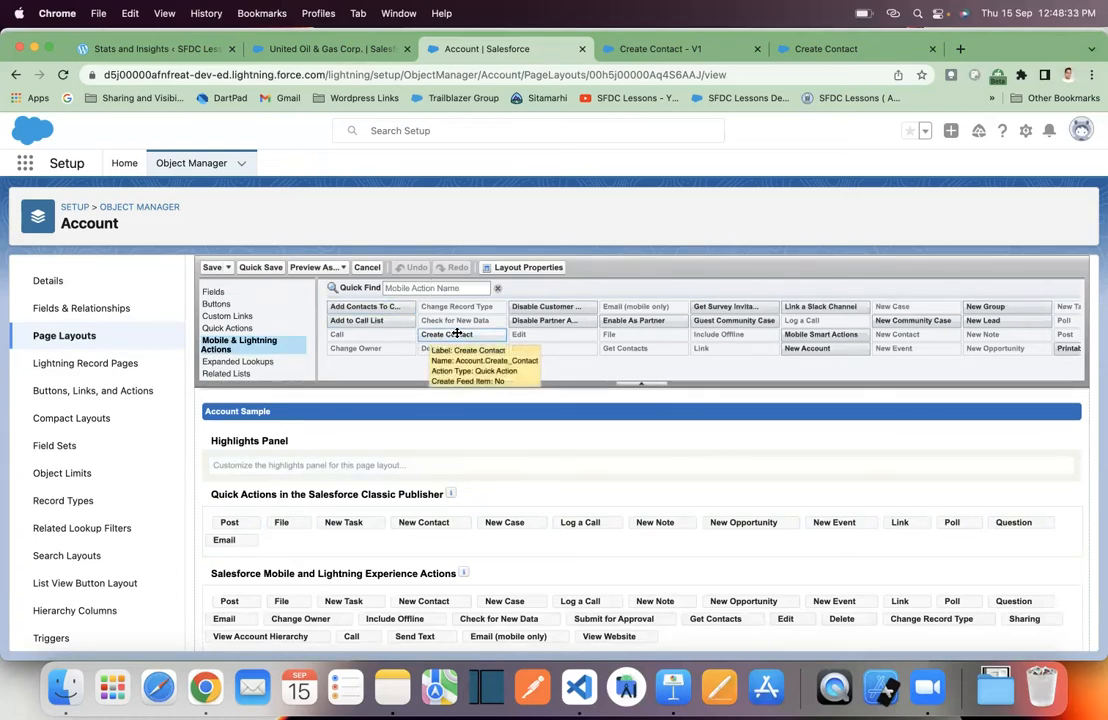
scroll(366, 569, down, 1)
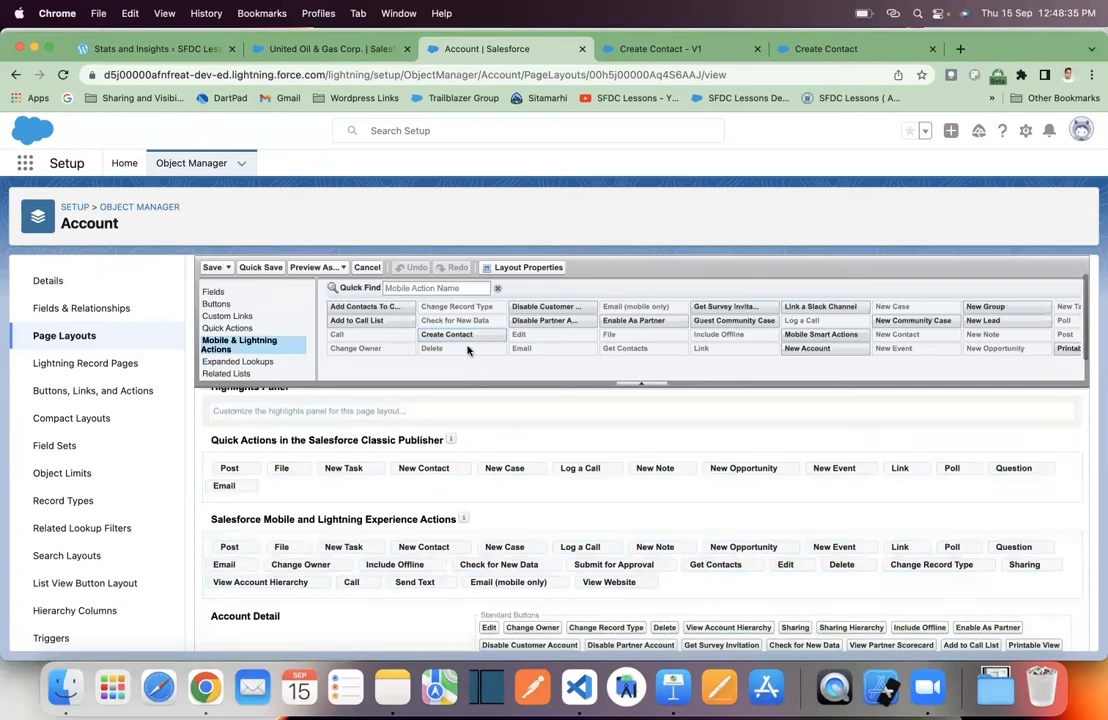
drag(467, 333, 220, 548)
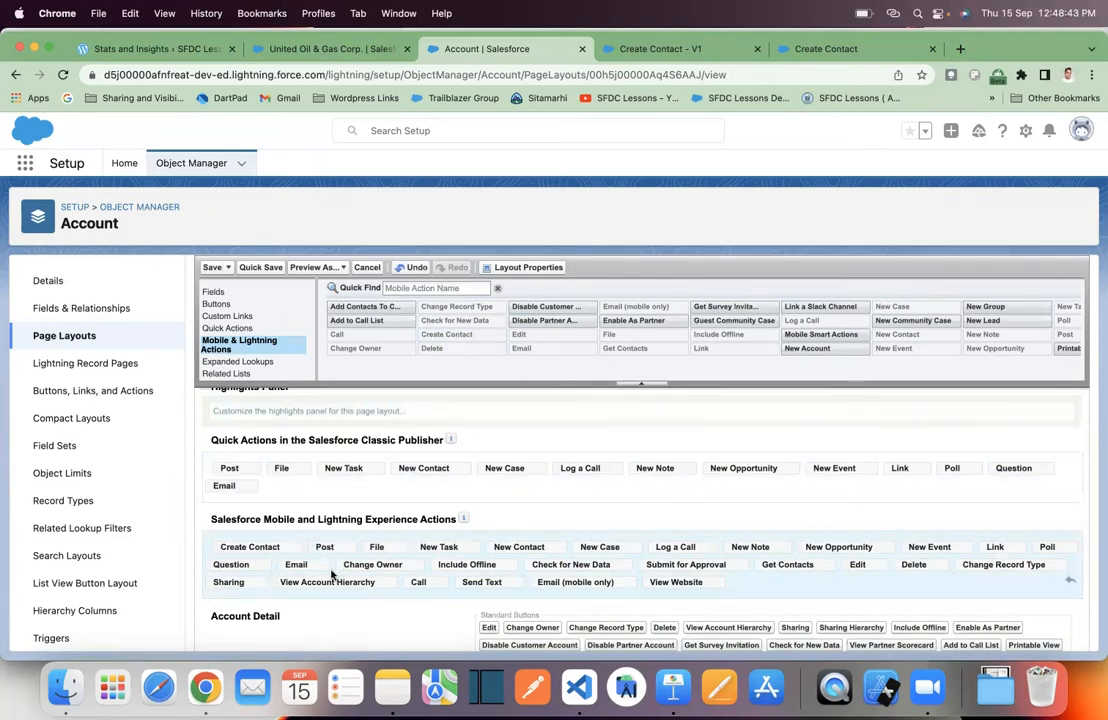
- Save the Account Layout and switch to the United Oil & Gas Corp. tab
scroll(400, 515, down, 3)
scroll(403, 516, up, 2)
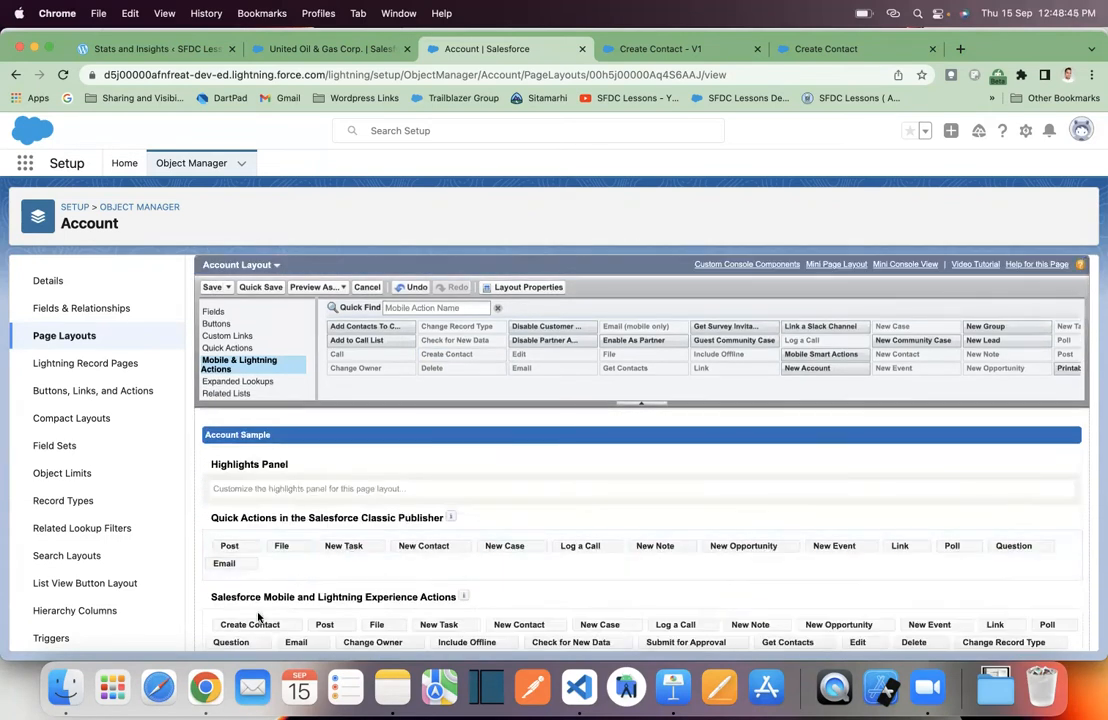
scroll(254, 626, down, 1)
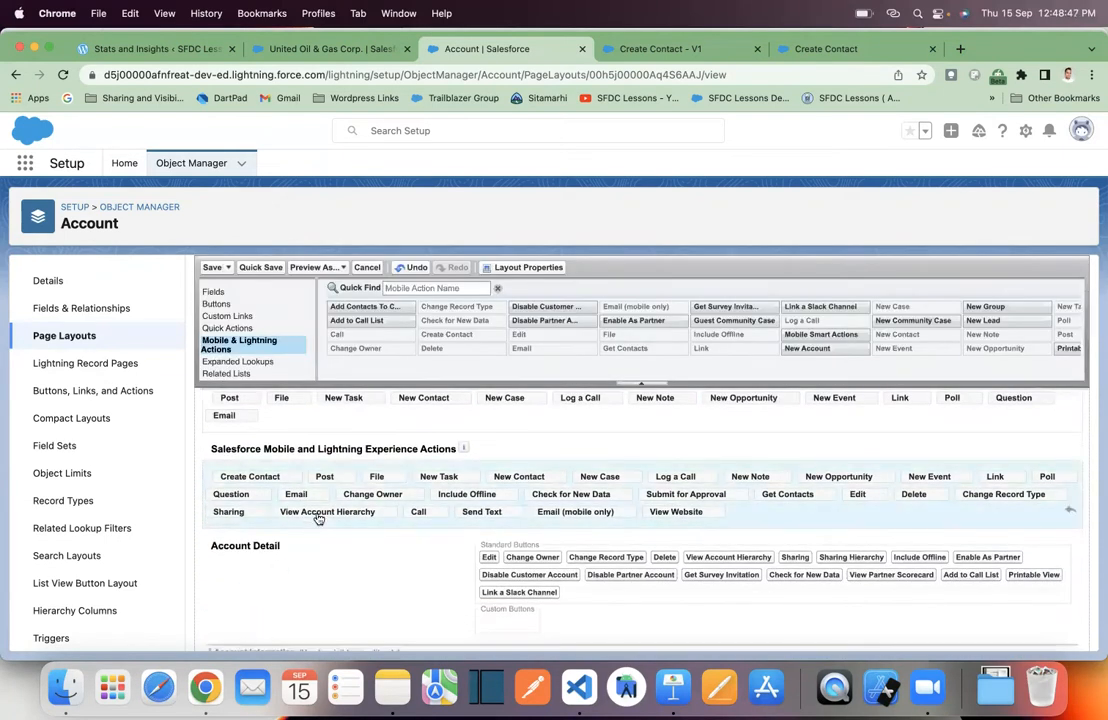
scroll(317, 519, down, 3)
scroll(318, 518, up, 4)
scroll(318, 518, up, 2)
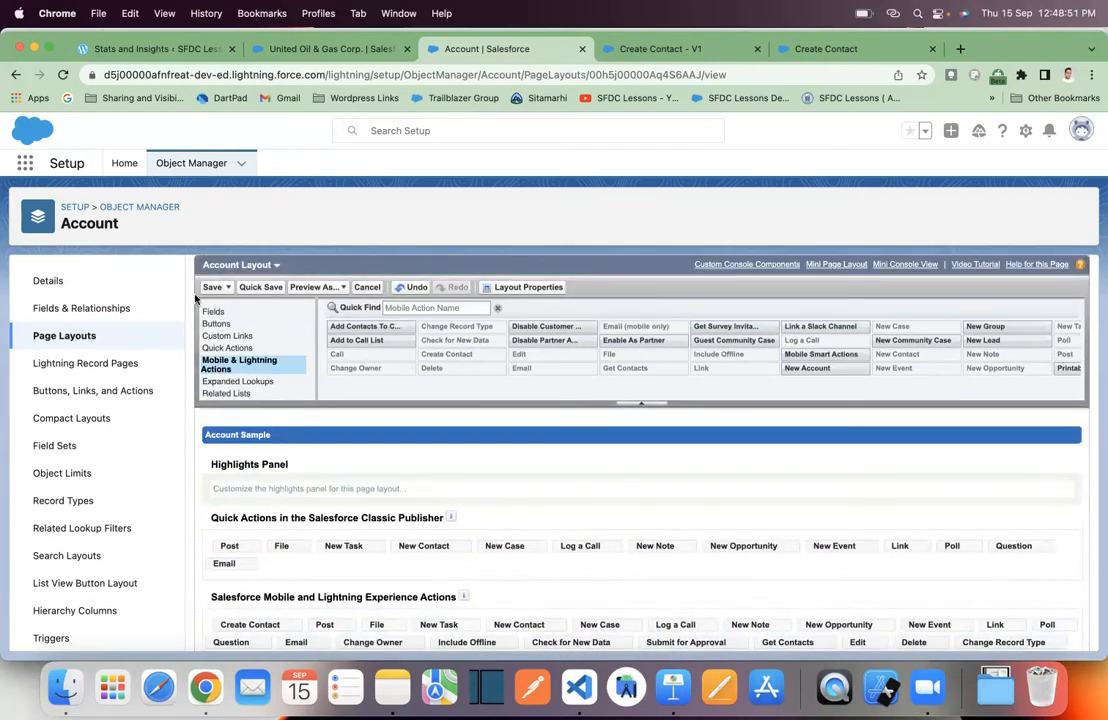
click(211, 288)
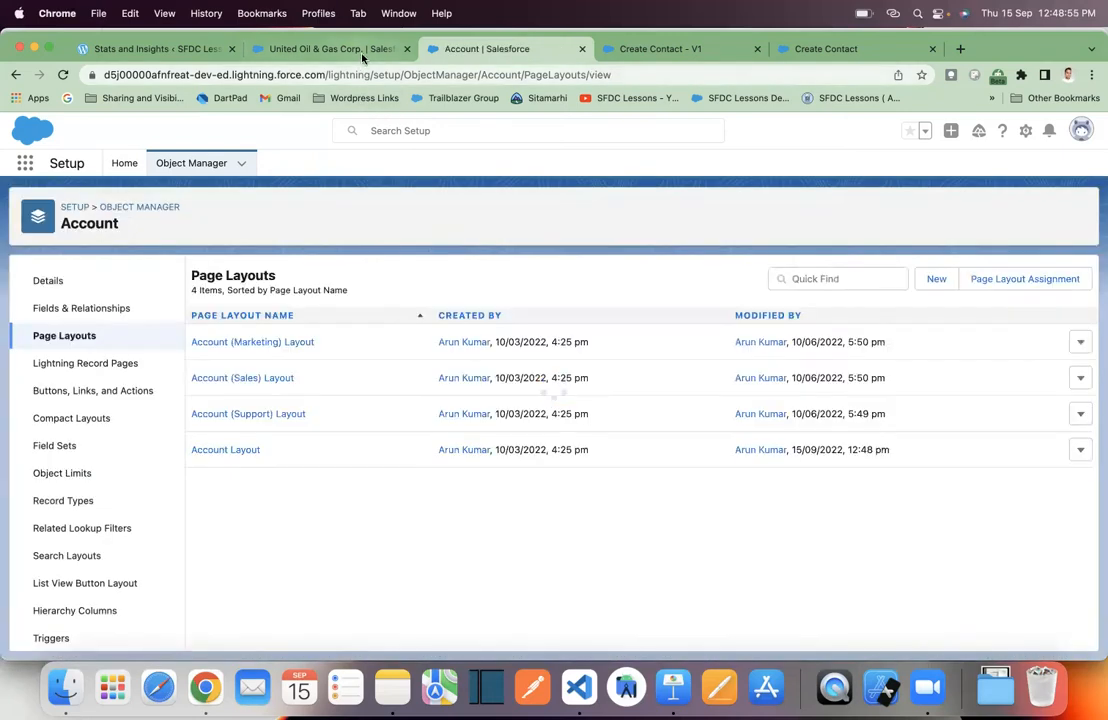
click(364, 50)
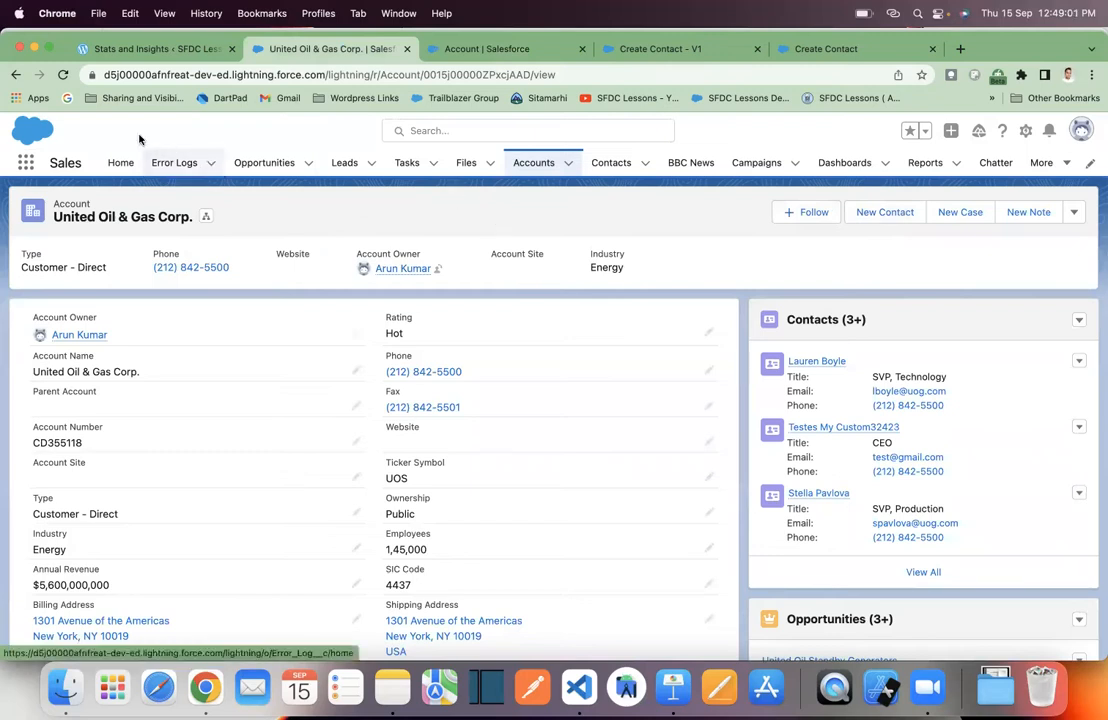
- Reload the account, open and browse the Create Contact form, close it unsaved, and return to Keynote
click(60, 72)
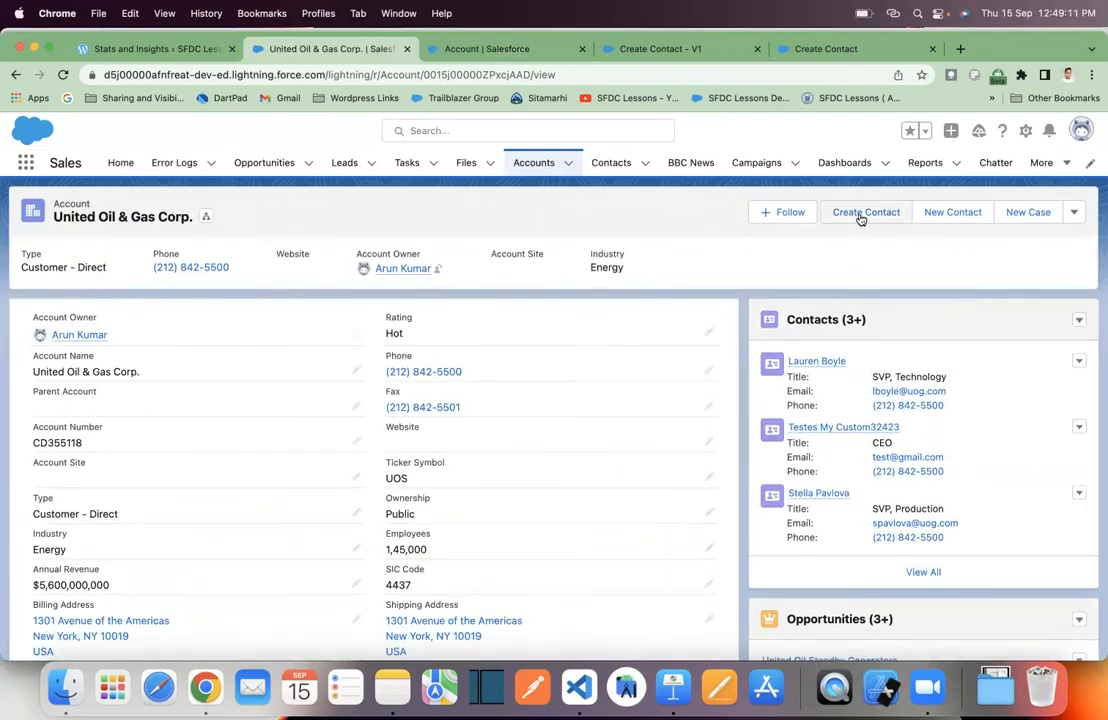
click(864, 214)
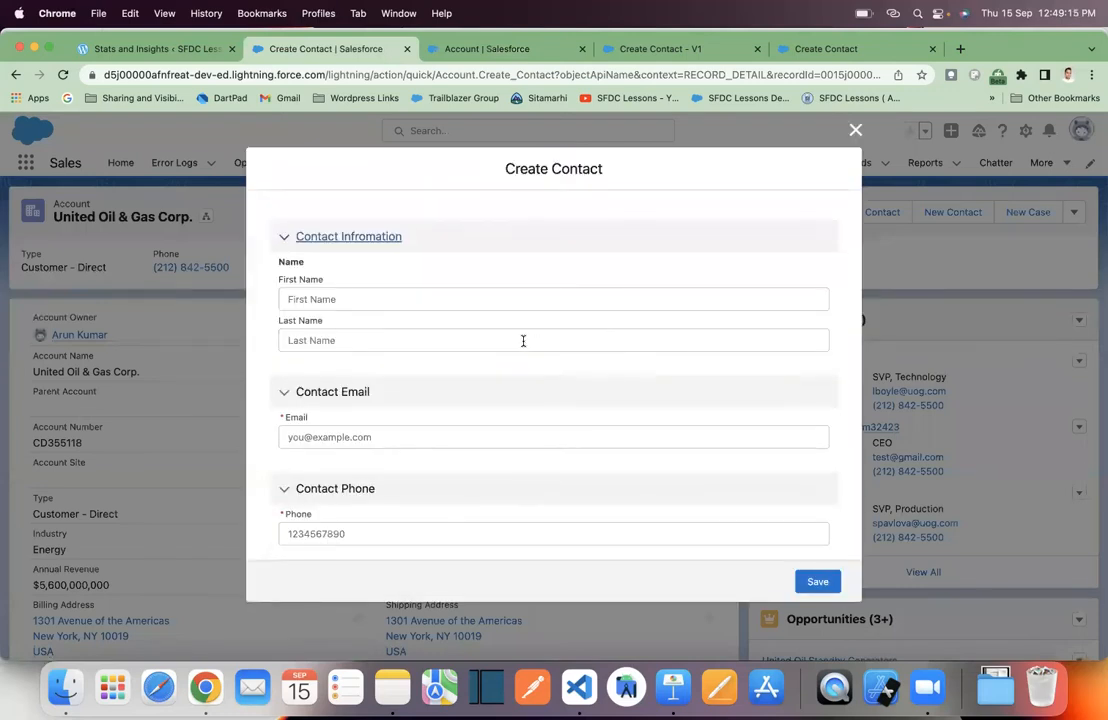
scroll(503, 340, down, 3)
scroll(503, 340, up, 3)
scroll(503, 340, down, 3)
scroll(503, 340, up, 3)
scroll(549, 396, down, 3)
scroll(548, 352, down, 2)
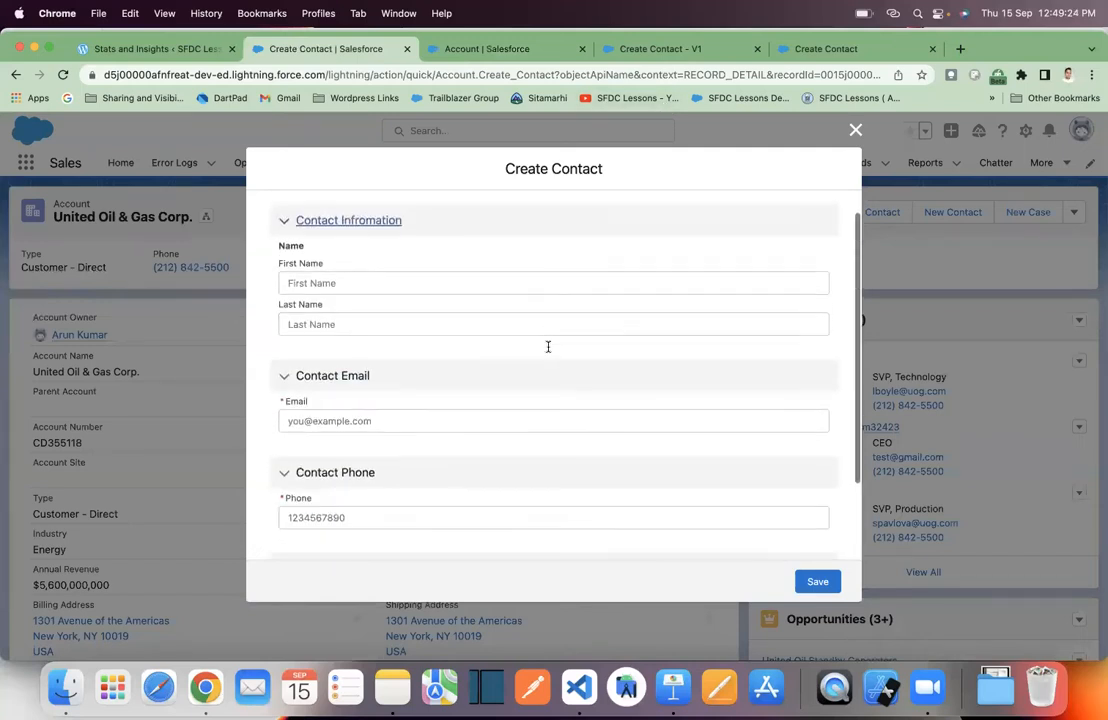
scroll(547, 347, up, 2)
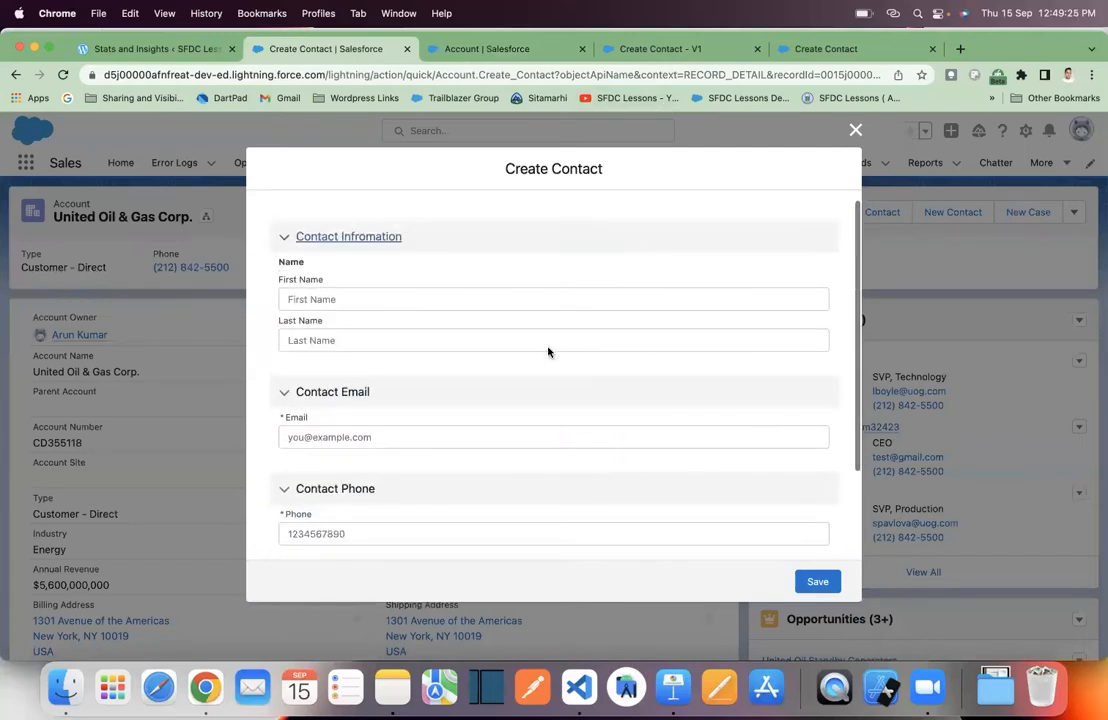
click(856, 132)
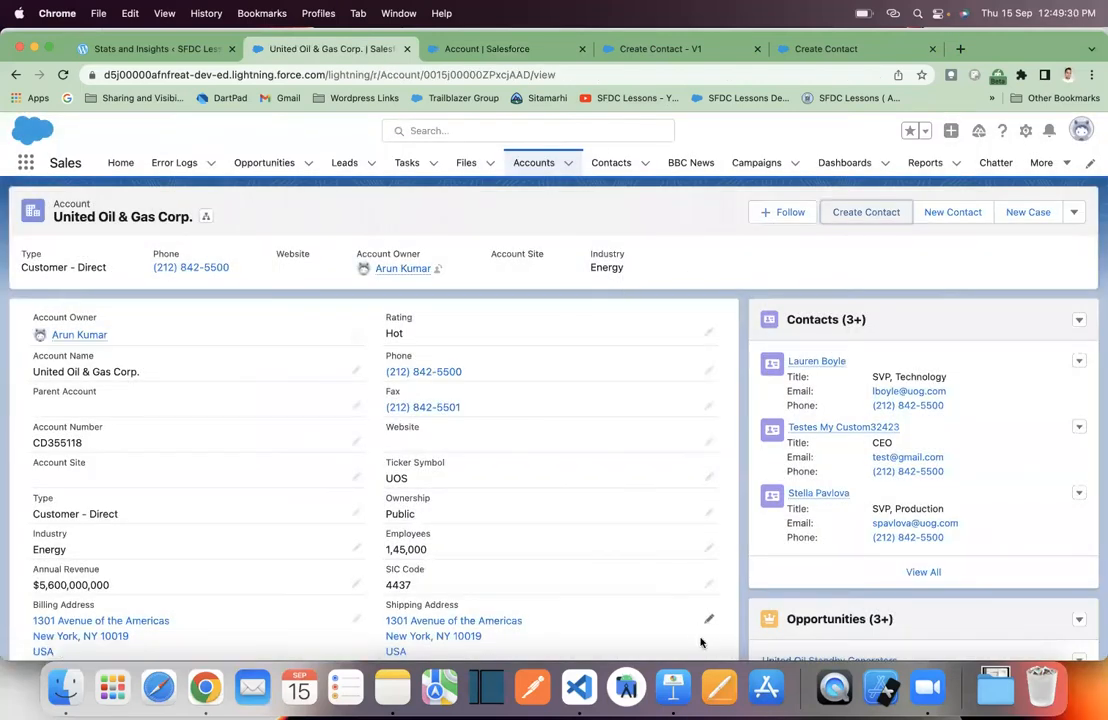
click(675, 688)
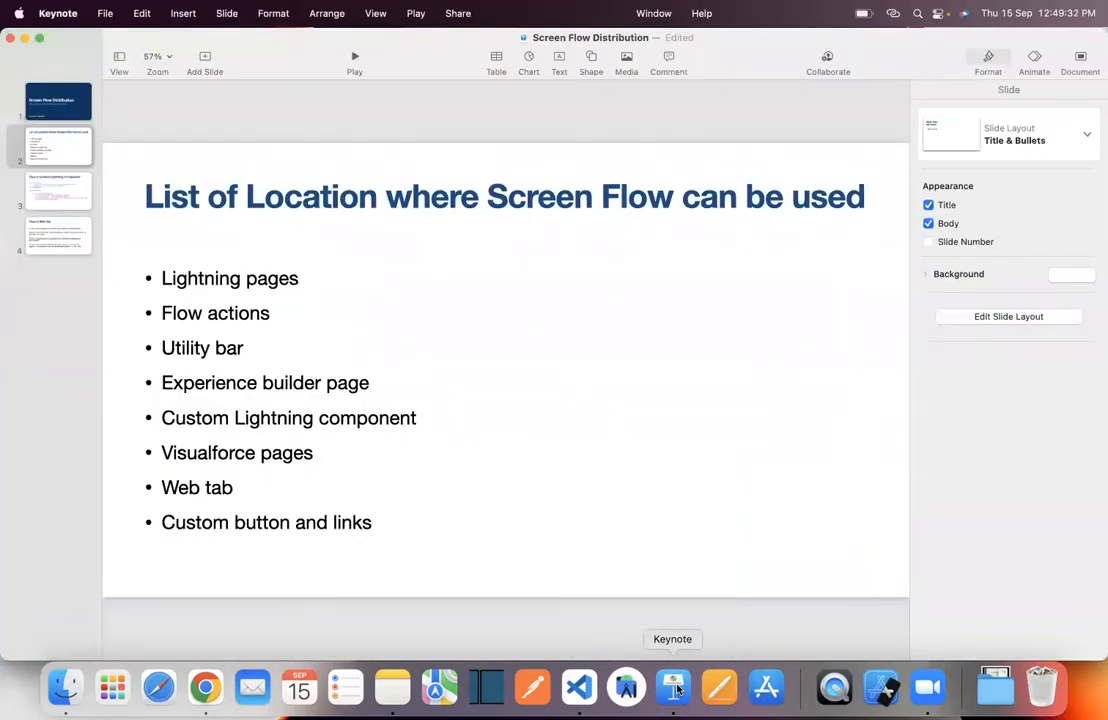
- Minimise the Screen Flow Distribution slides and bring the United Oil & Gas Corp. account page forward
click(25, 39)
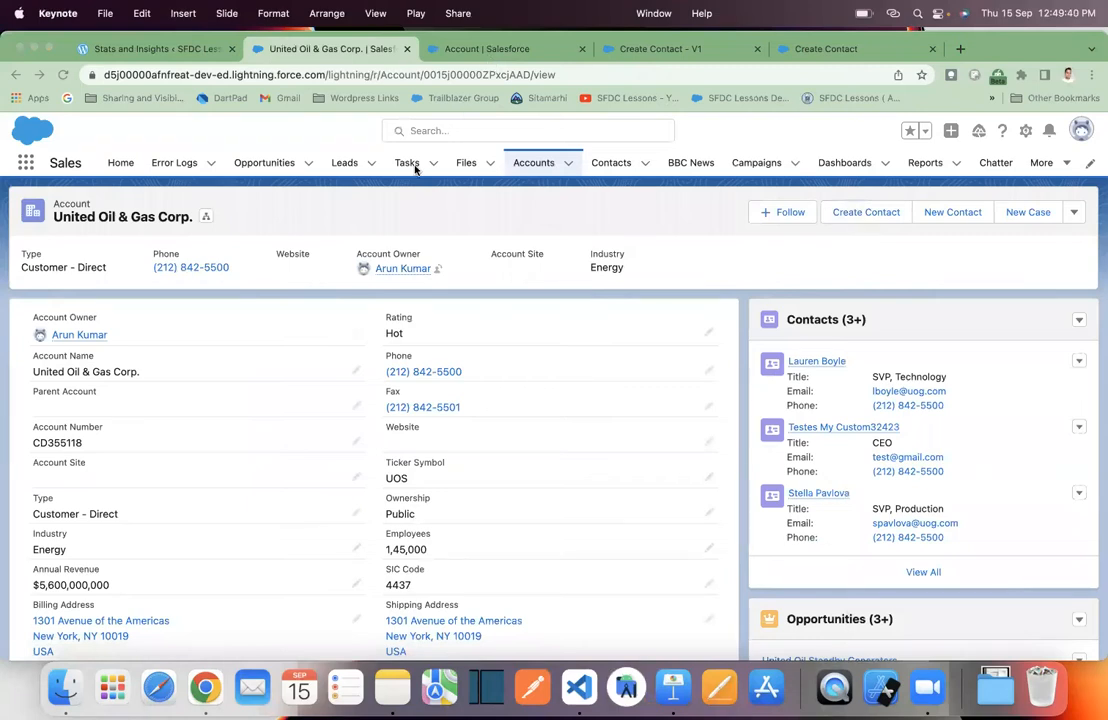
click(481, 199)
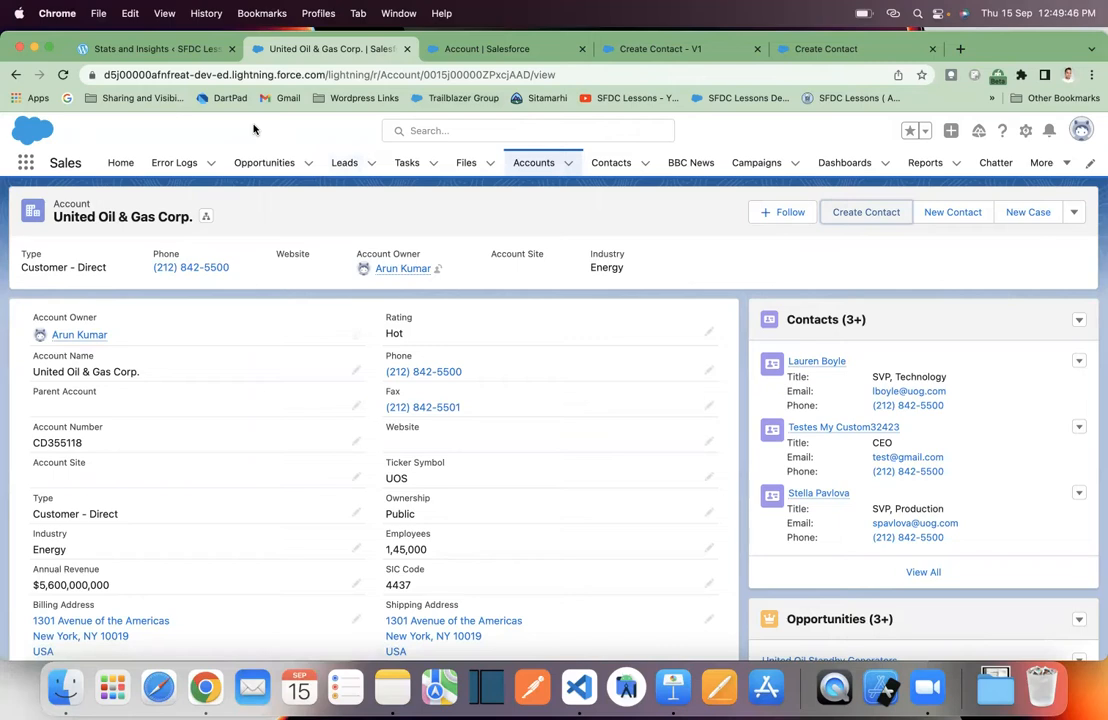
- Open Setup in a new tab and go to App Manager via Quick Find 'app man'
click(1025, 130)
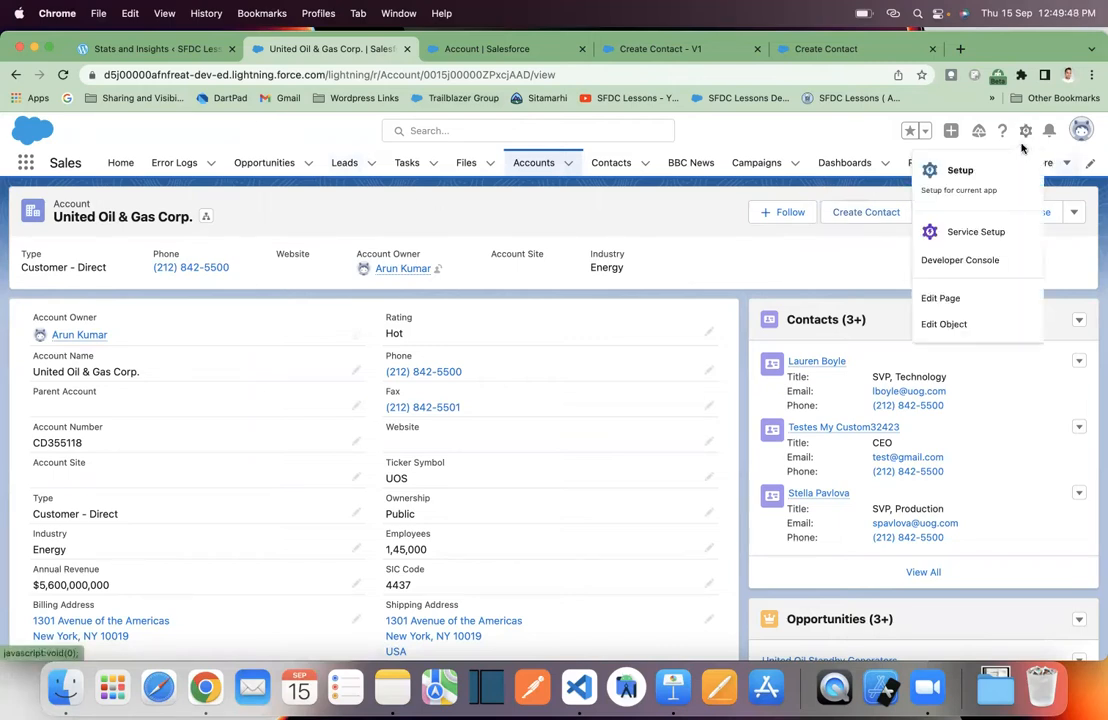
click(959, 167)
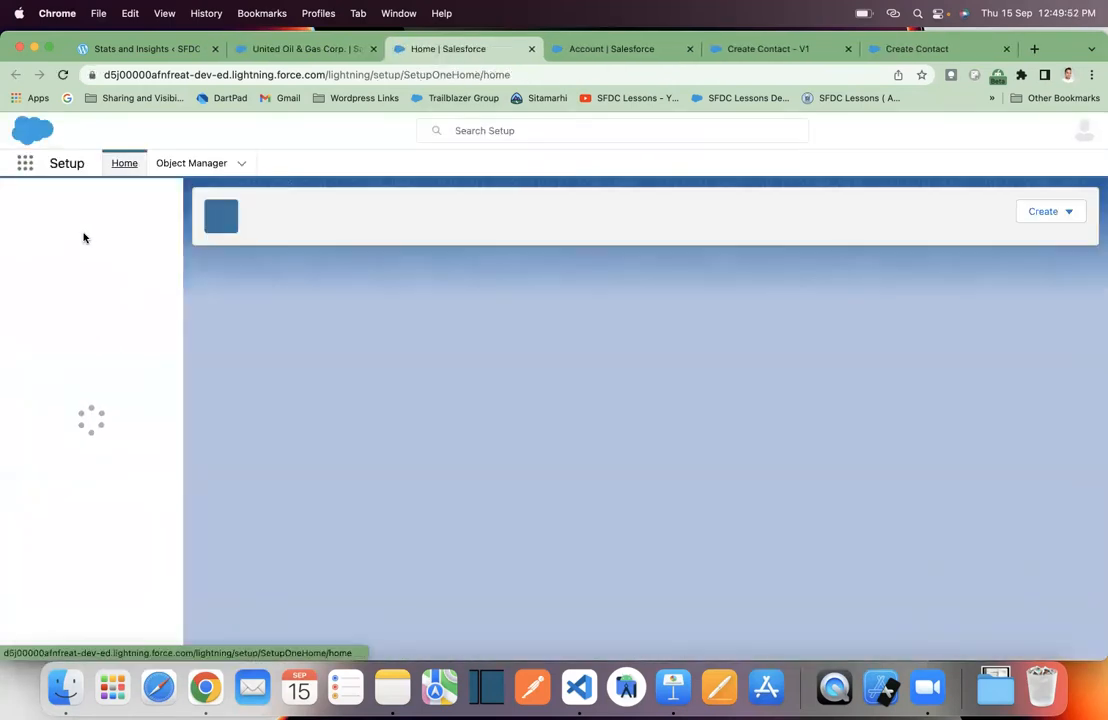
text(app man)
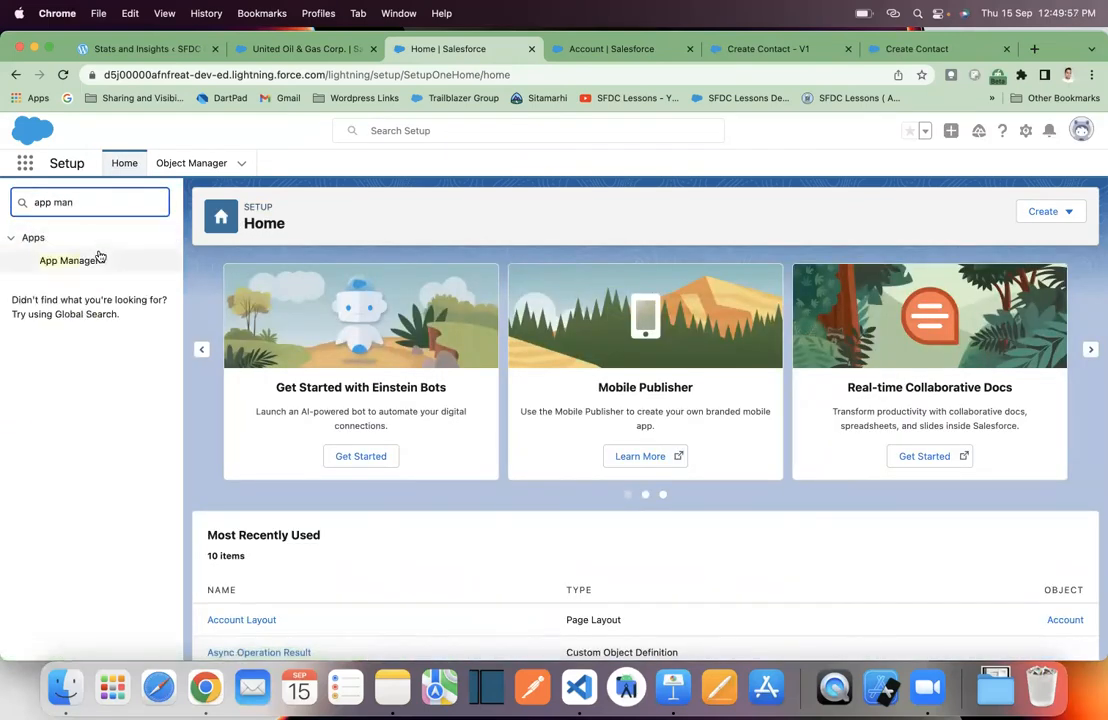
click(63, 265)
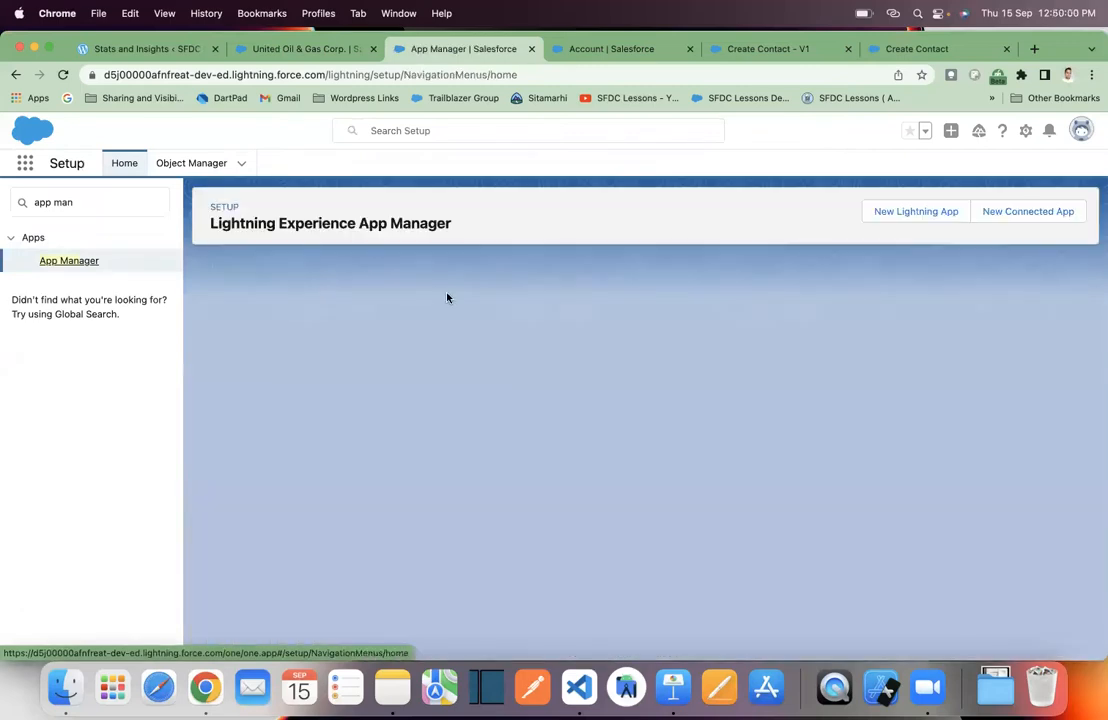
- Start editing the Sales Console Lightning app from its row actions
scroll(585, 400, down, 5)
scroll(585, 397, down, 4)
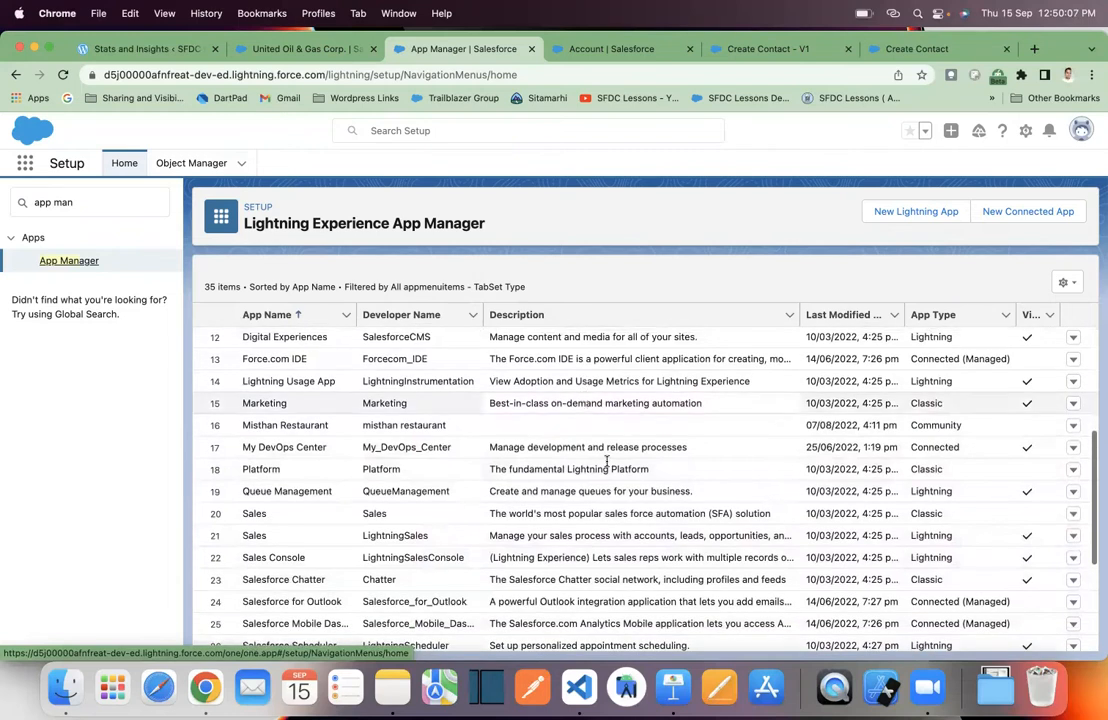
click(1072, 559)
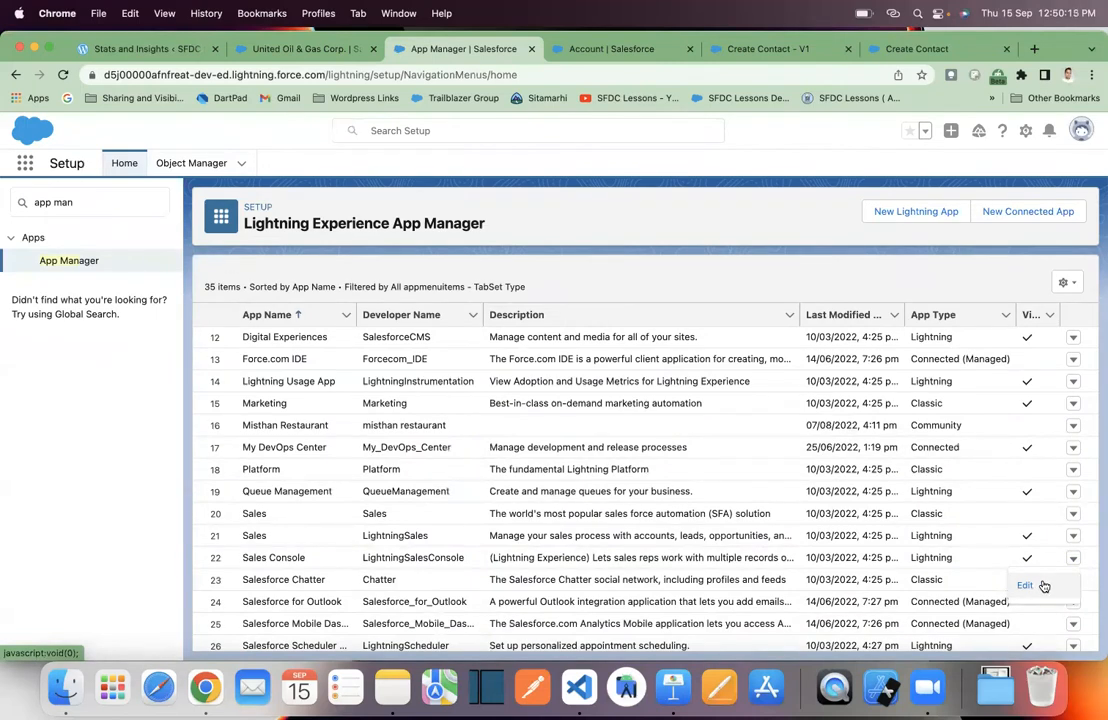
click(1043, 586)
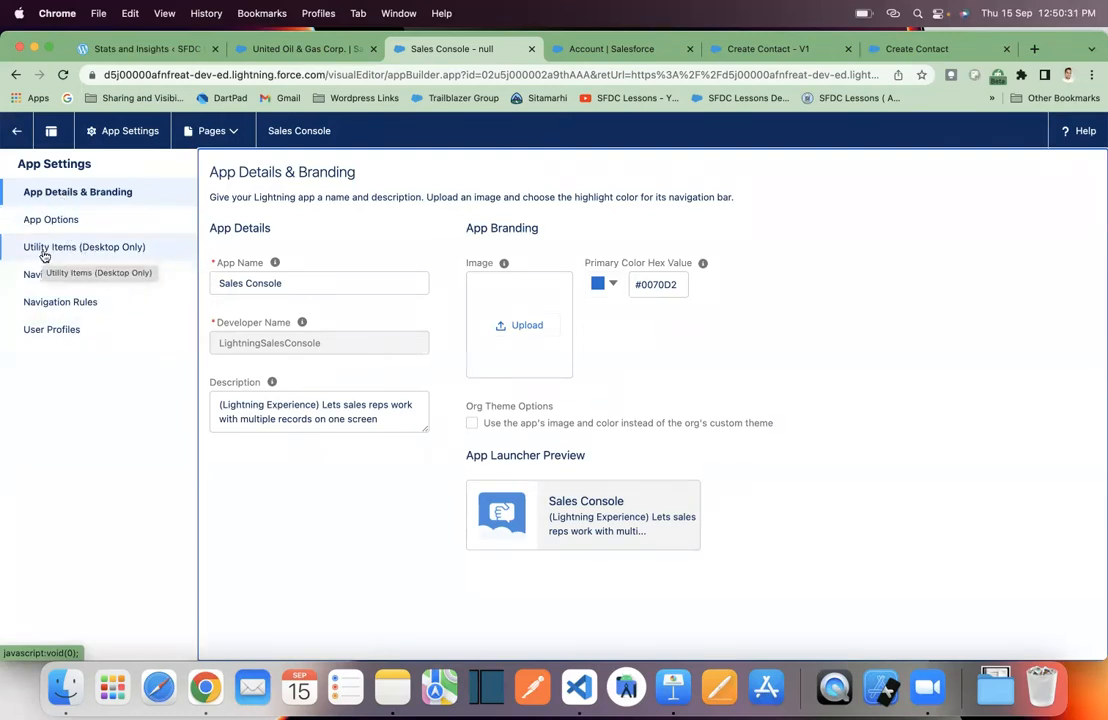
- Add a new Flow utility item to the Sales Console app and replace its label
click(80, 251)
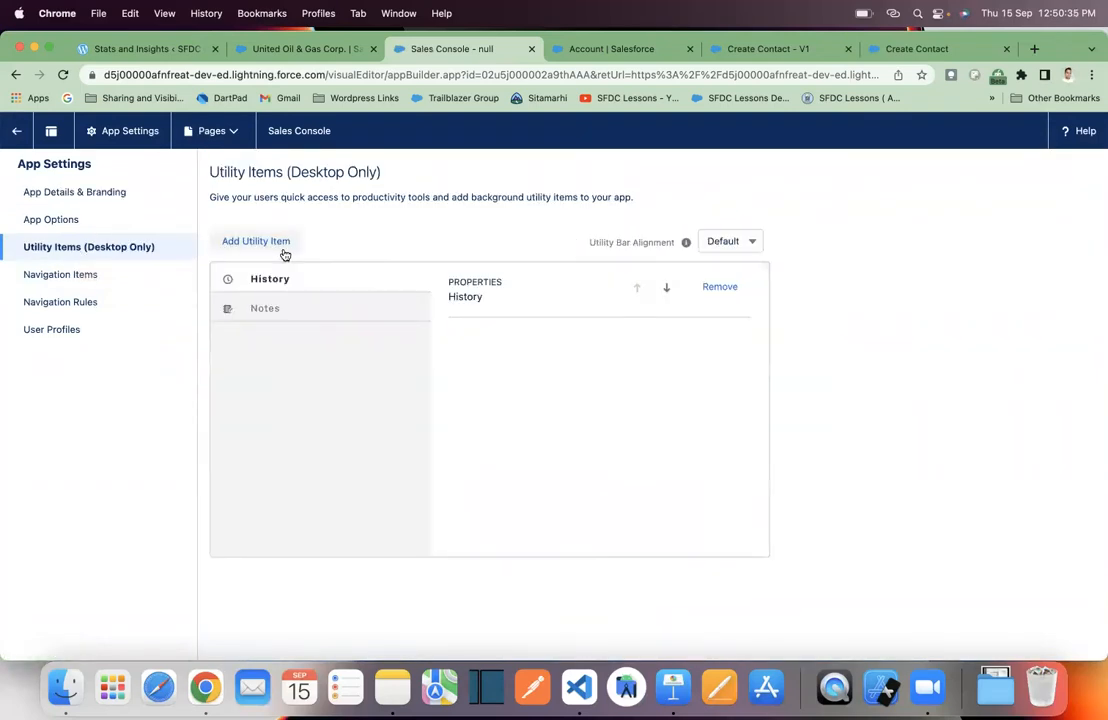
click(285, 253)
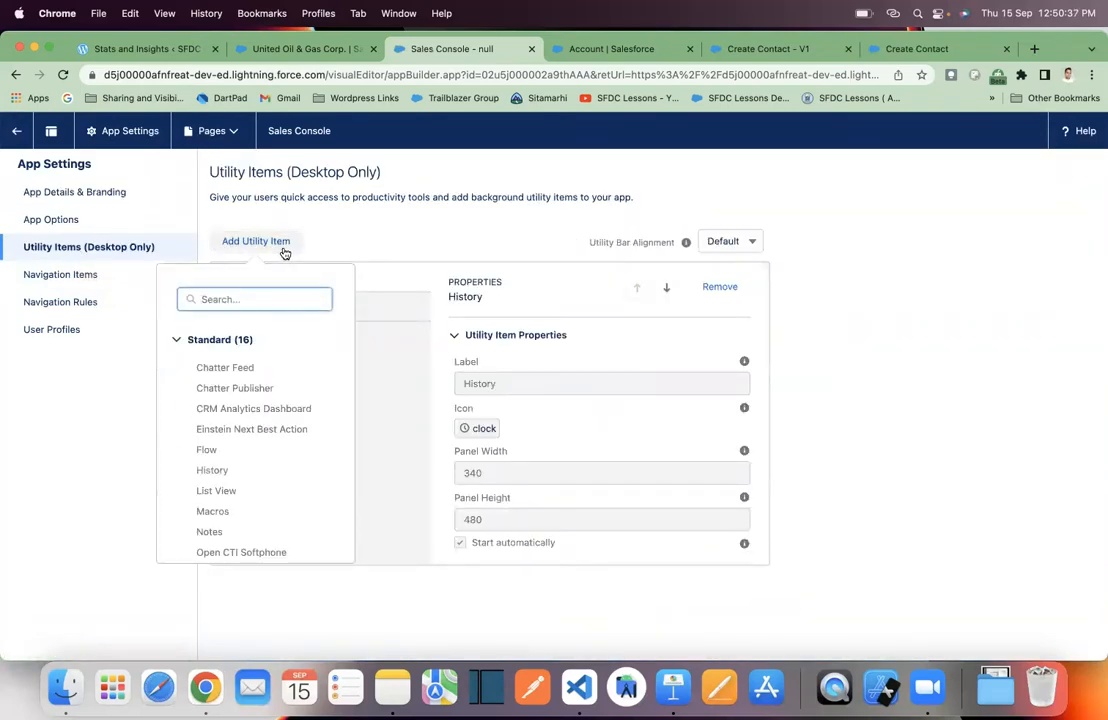
text(flow)
click(245, 370)
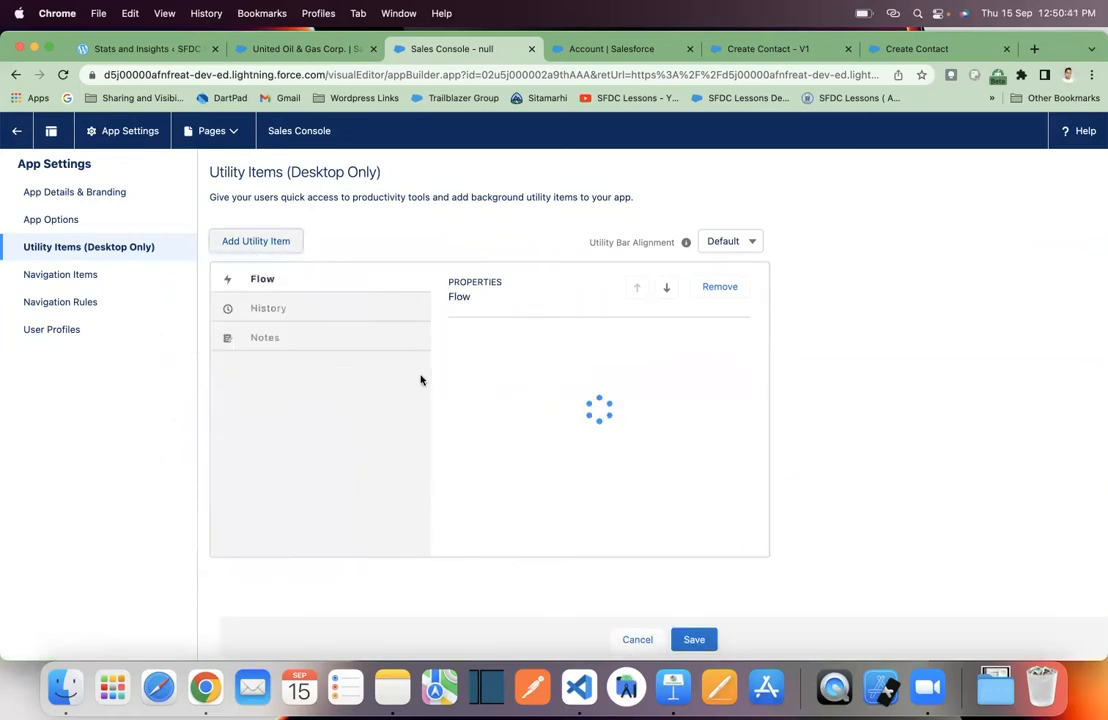
scroll(586, 418, down, 1)
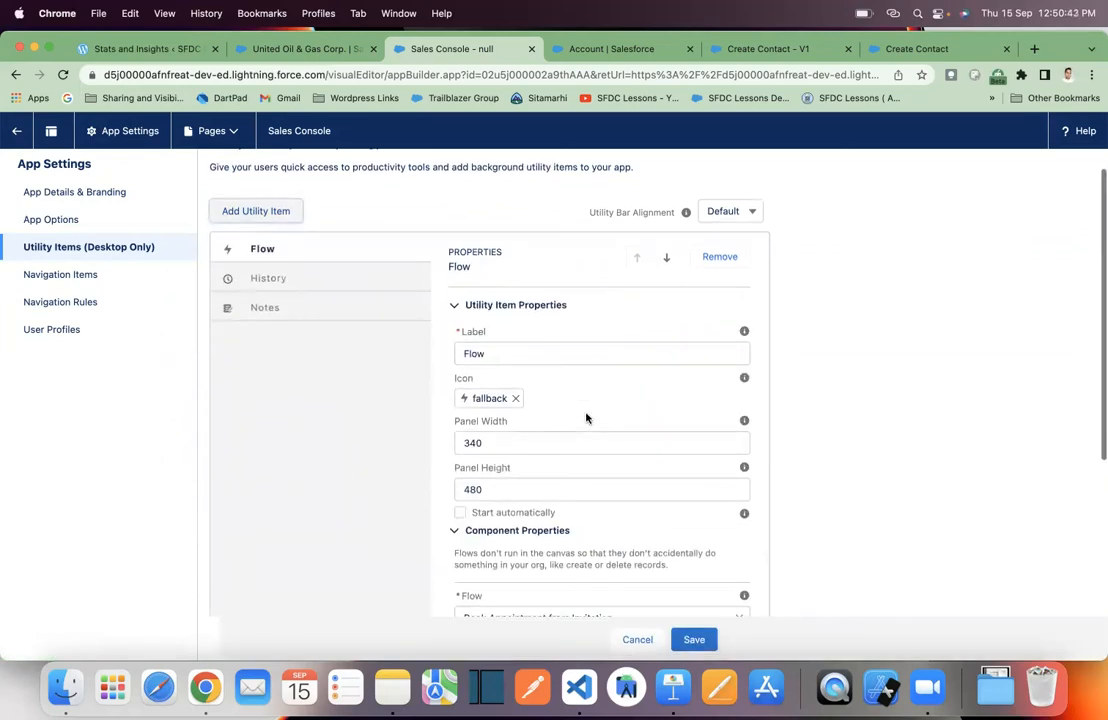
drag(614, 354, 382, 356)
text(Create Contact)
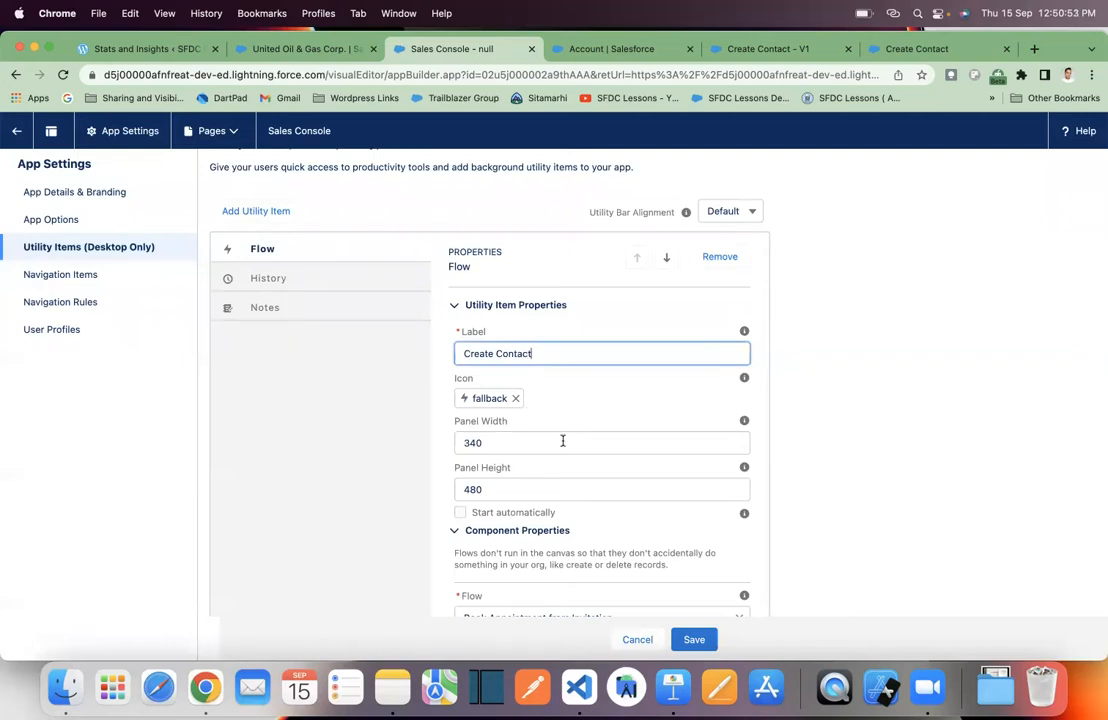
- Assign the Create Contact flow to the utility item, save, and return to App Manager
scroll(563, 441, down, 1)
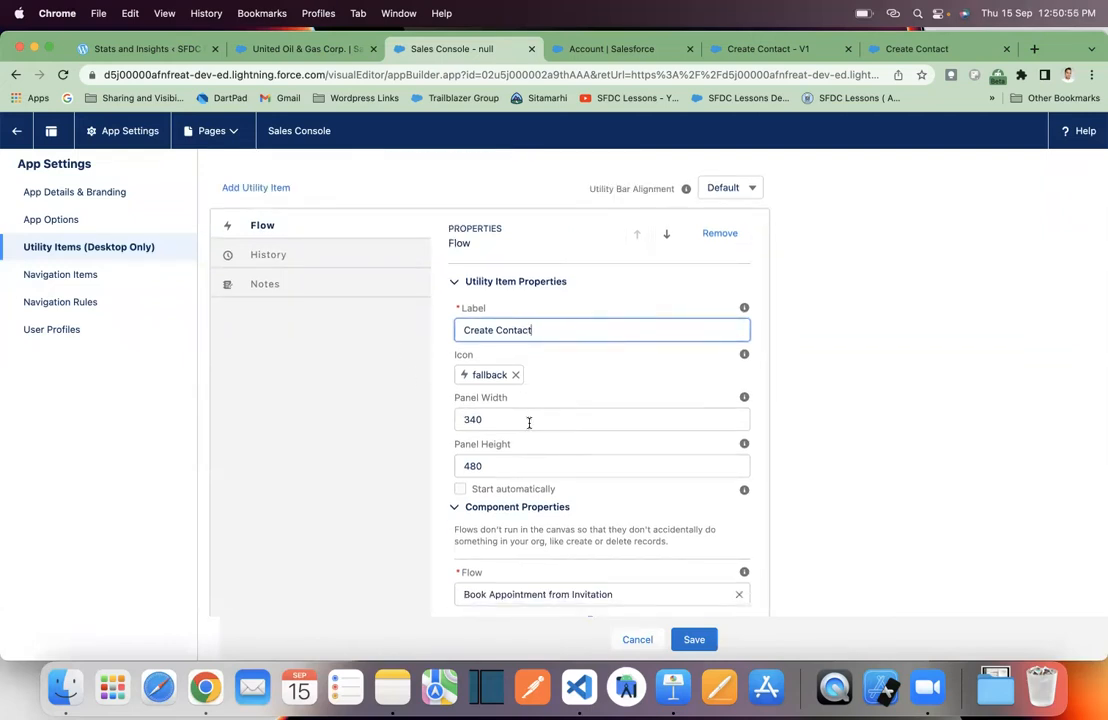
scroll(549, 490, down, 6)
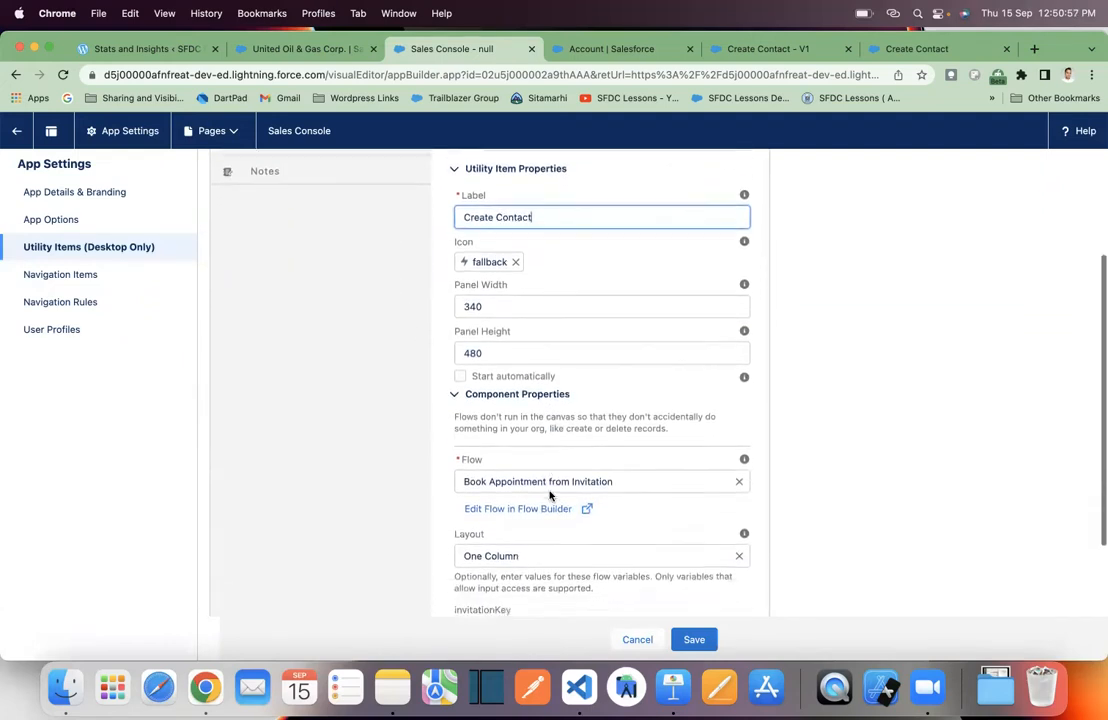
click(739, 422)
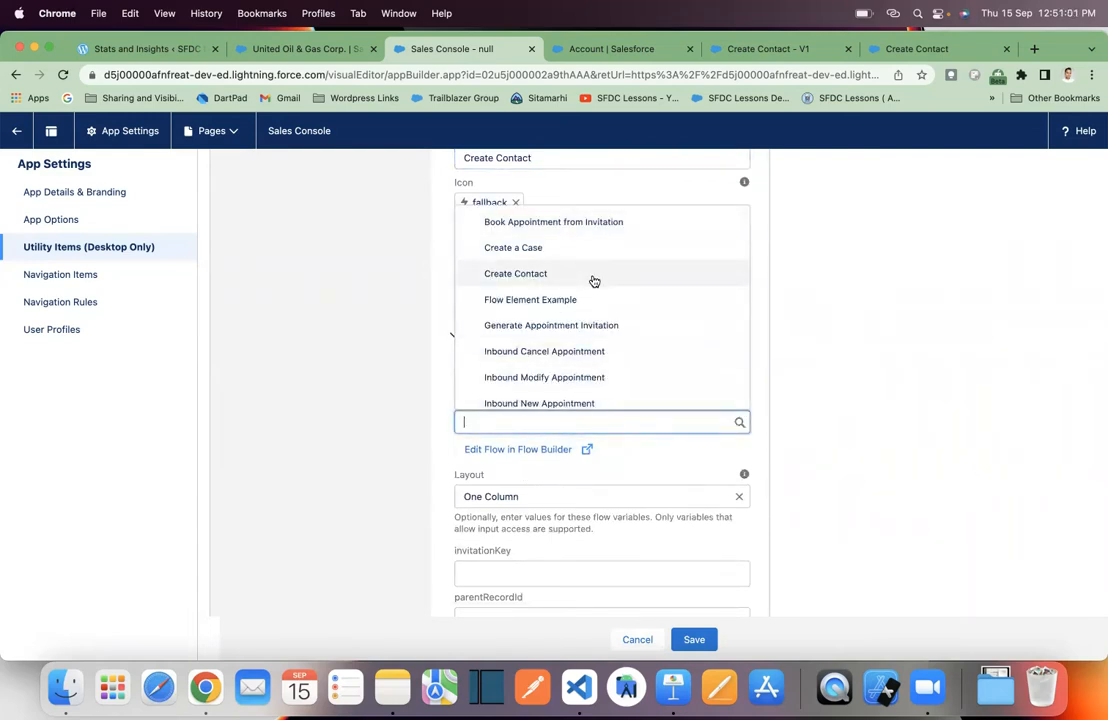
click(594, 276)
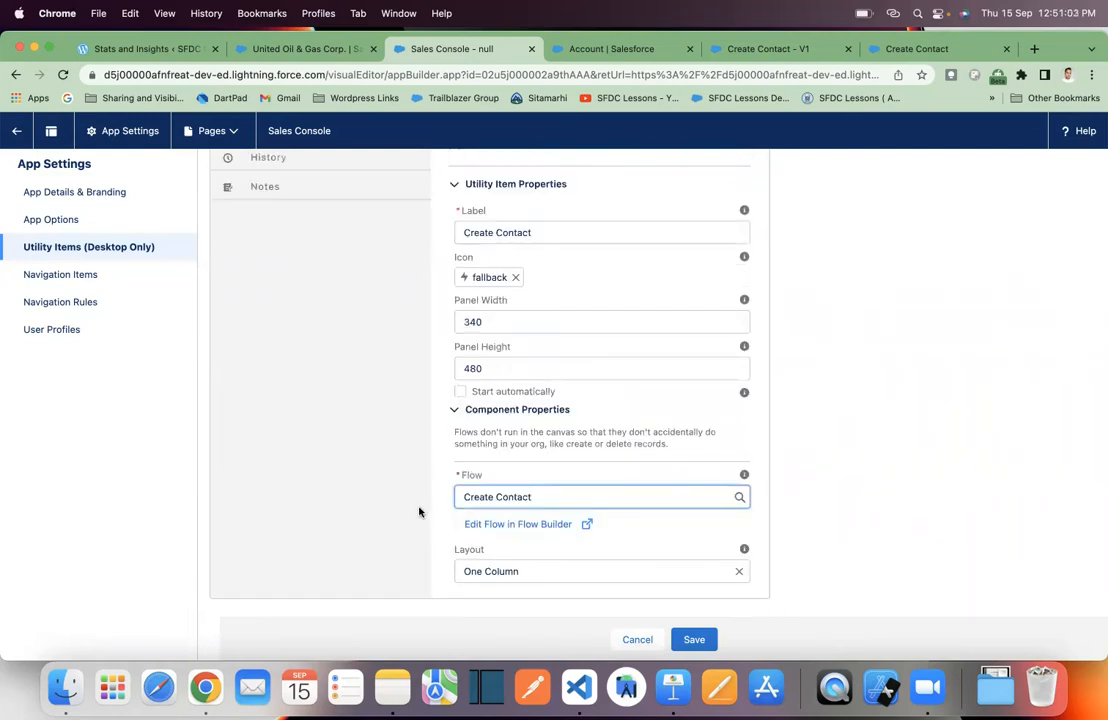
scroll(532, 537, up, 3)
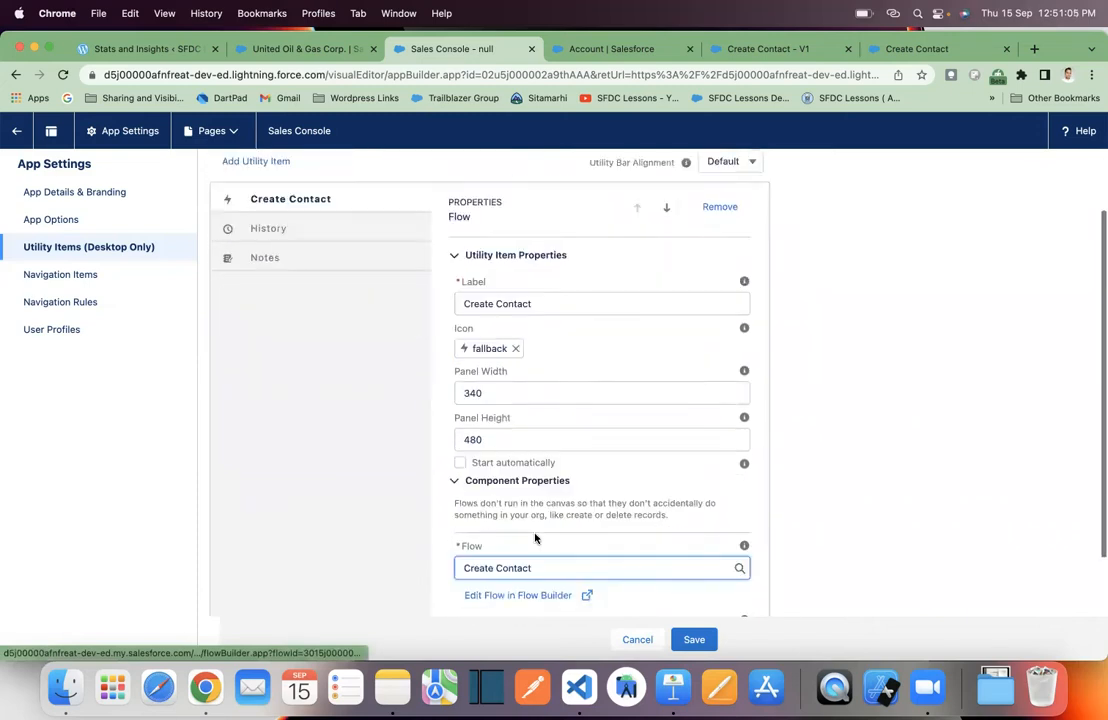
scroll(535, 538, down, 3)
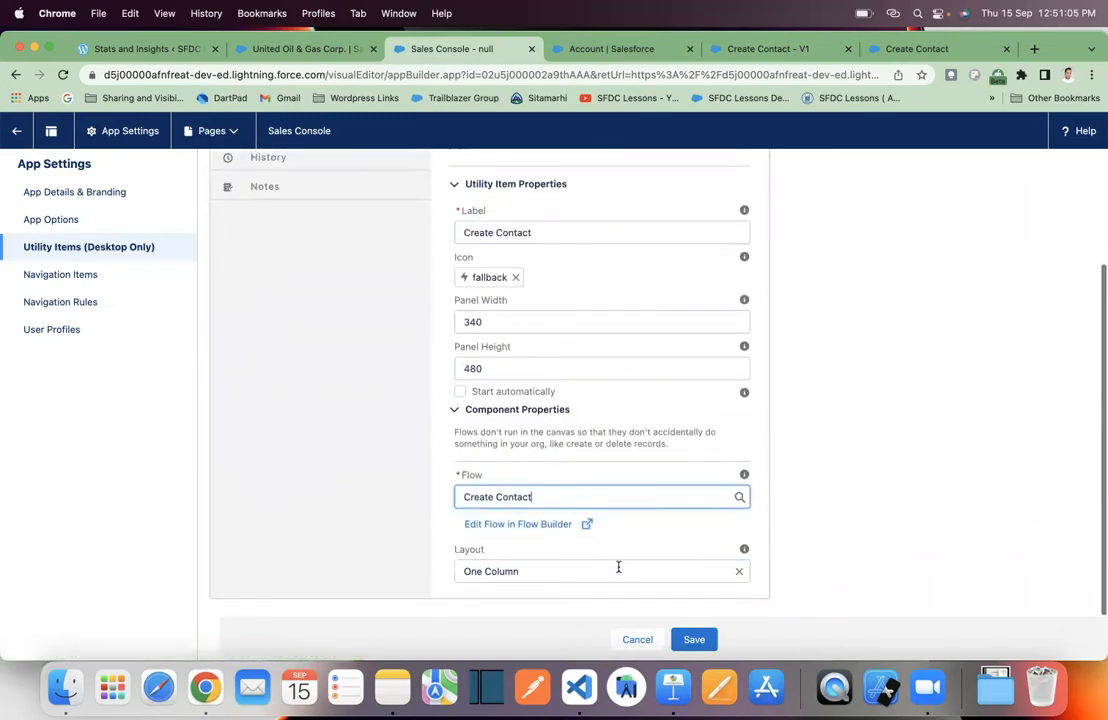
click(705, 639)
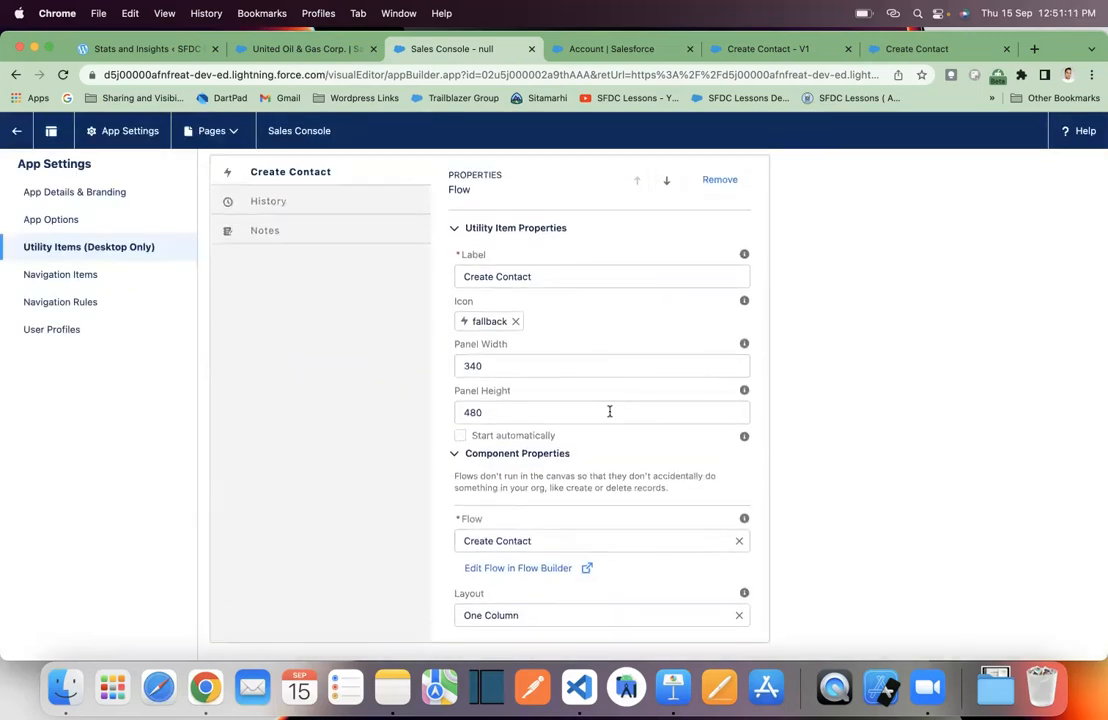
scroll(450, 414, up, 2)
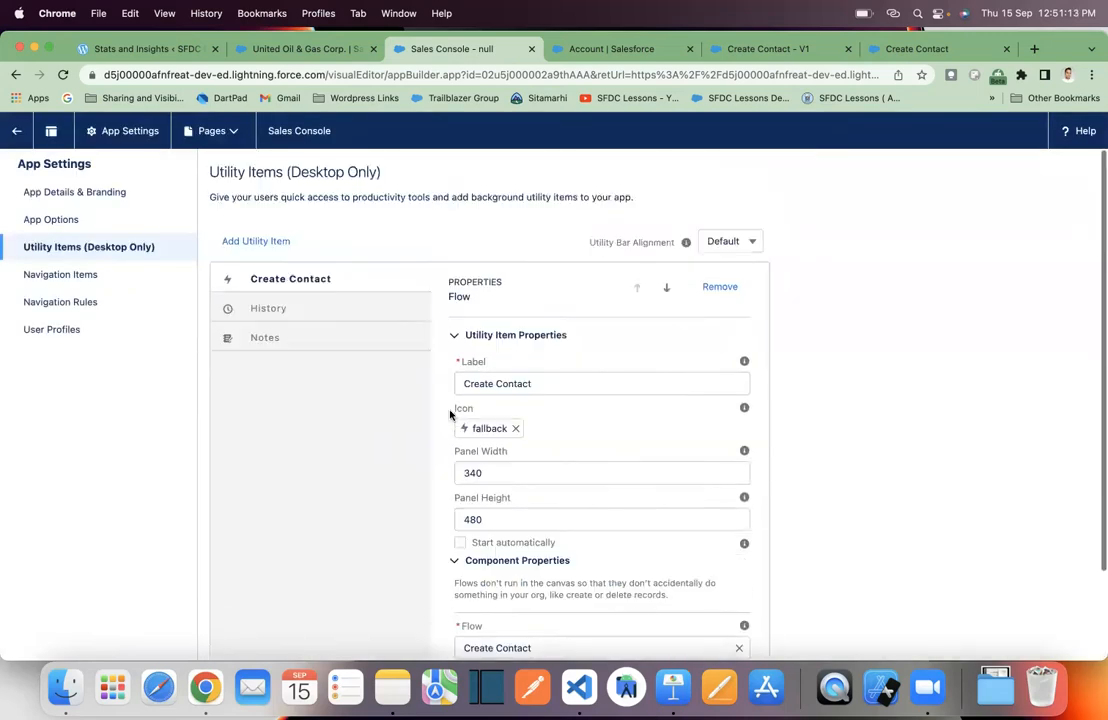
click(16, 130)
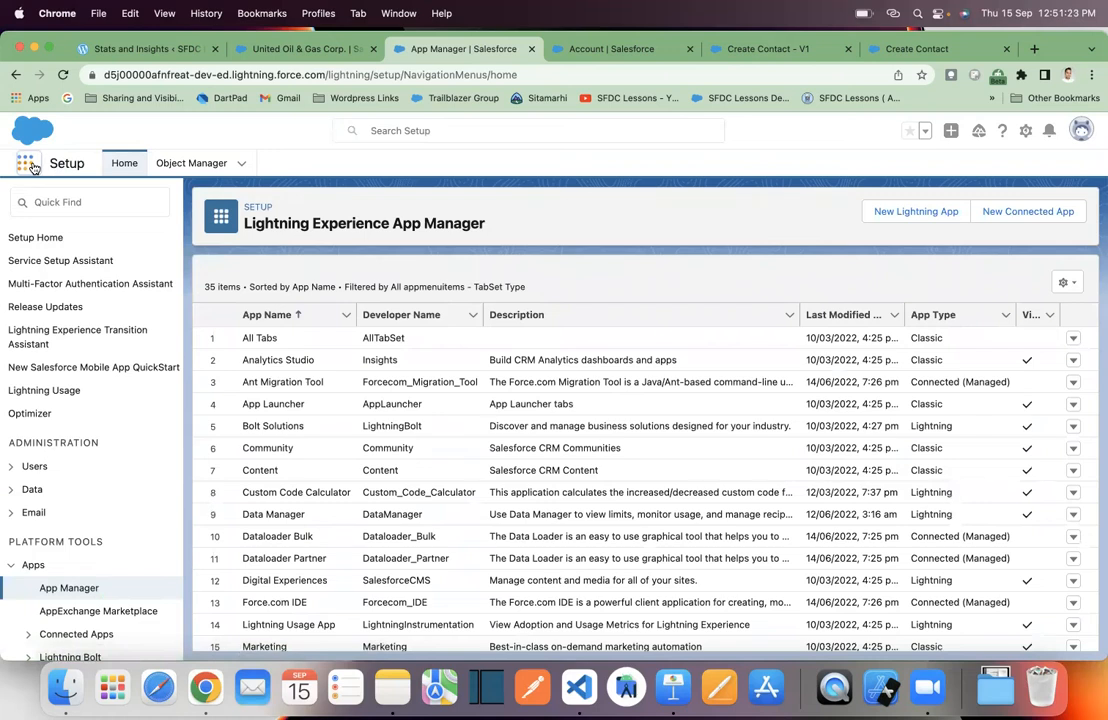
- Switch to the Sales Console app by searching 'sales' in the App Launcher
click(27, 164)
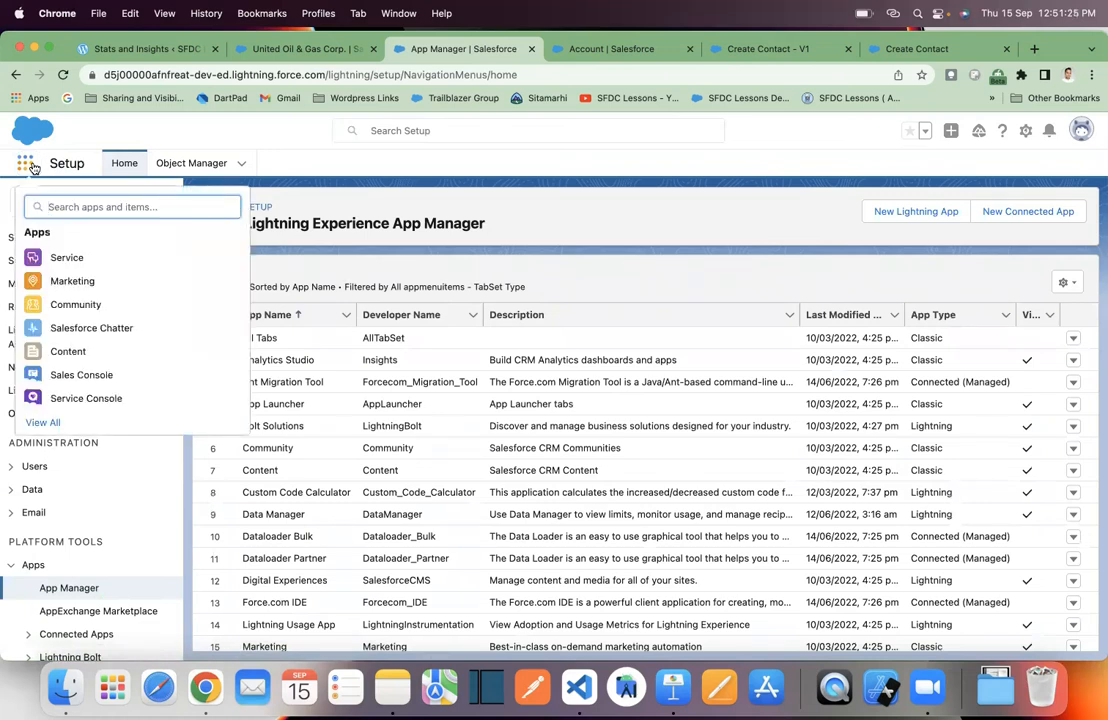
text(sales)
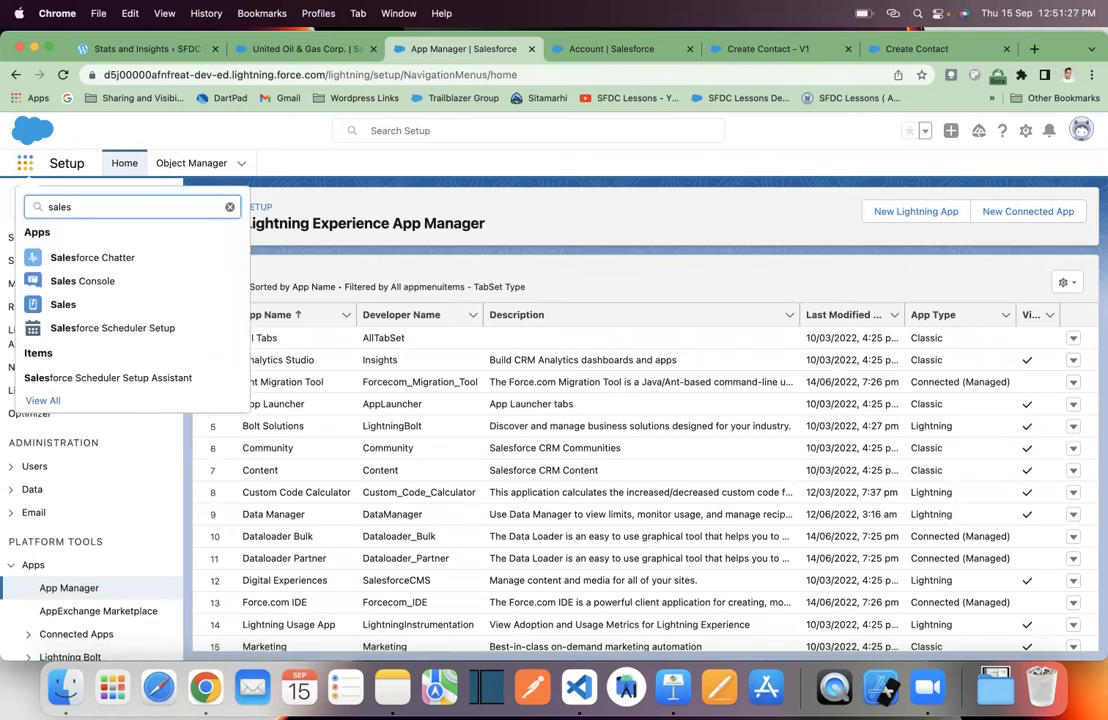
click(117, 285)
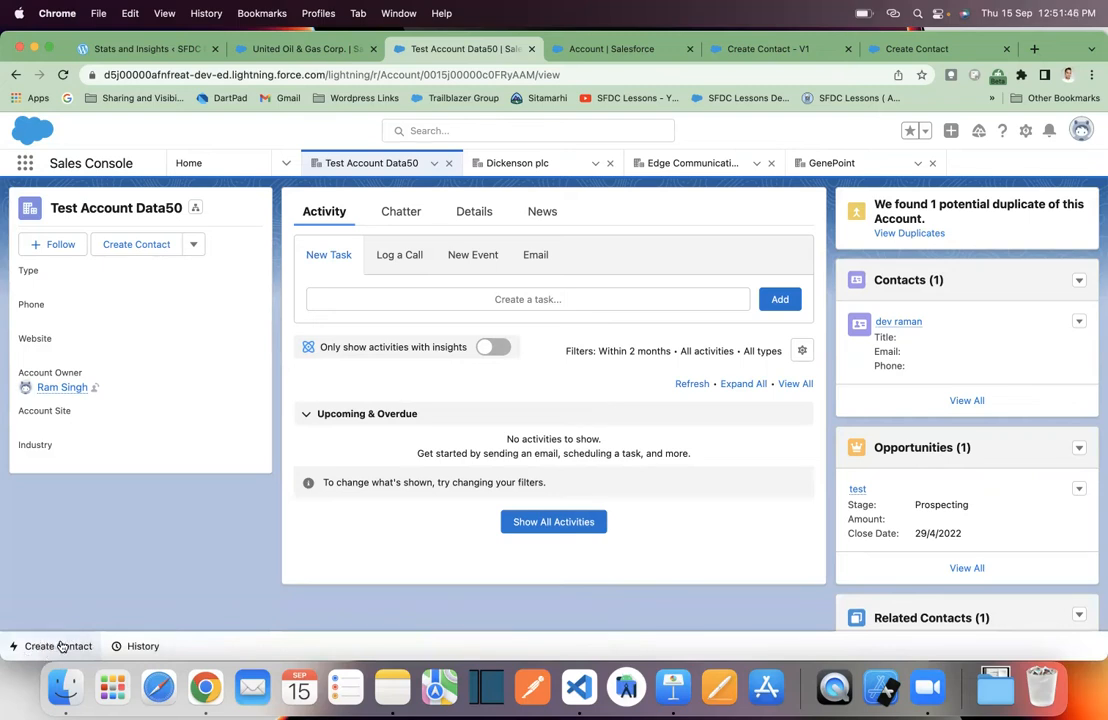
- Launch Create Contact from the utility bar on Test Account Data50 and review its form fields
click(60, 646)
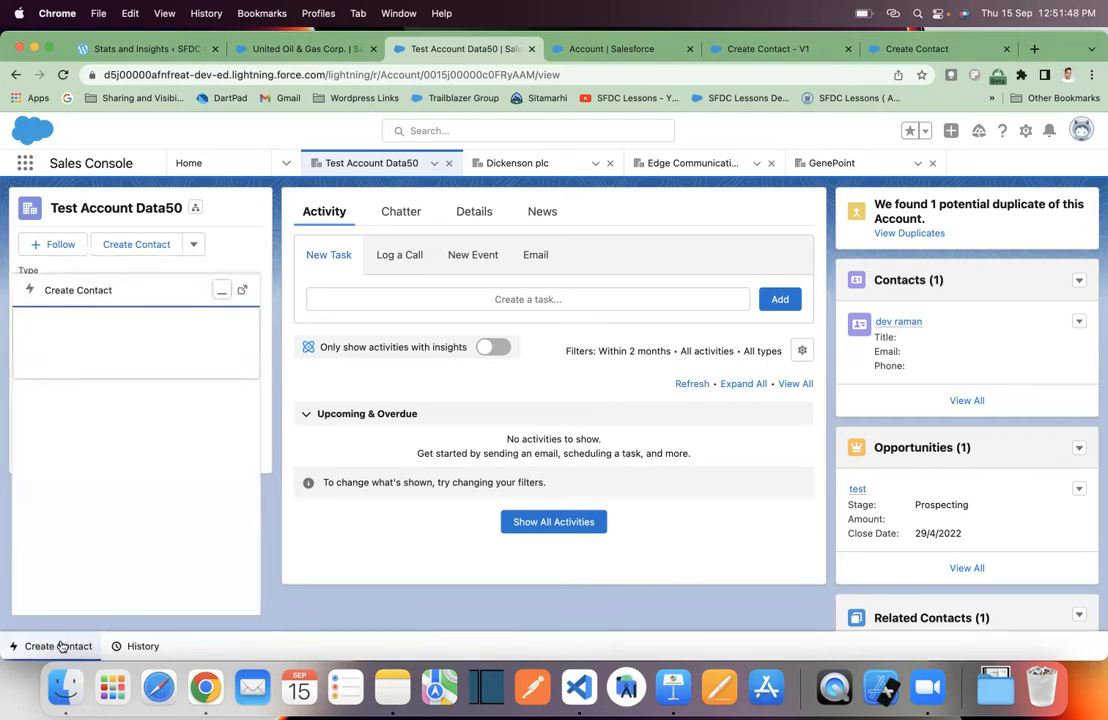
scroll(121, 451, down, 5)
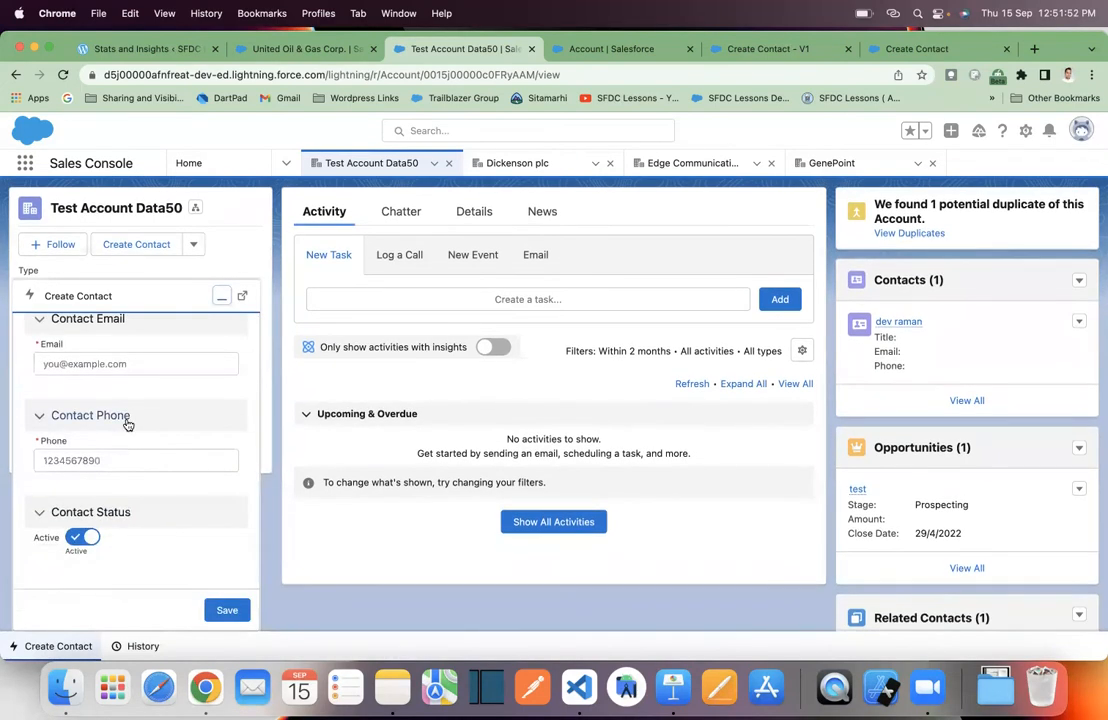
scroll(121, 451, up, 5)
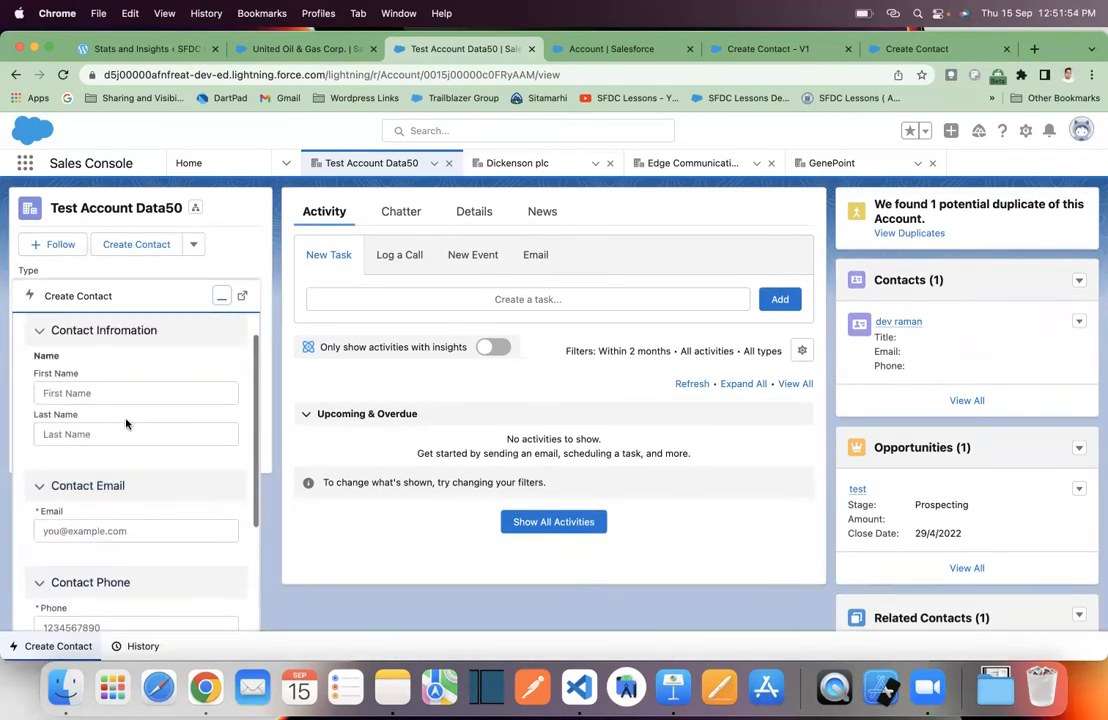
scroll(133, 392, up, 1)
scroll(133, 397, down, 2)
scroll(133, 397, up, 2)
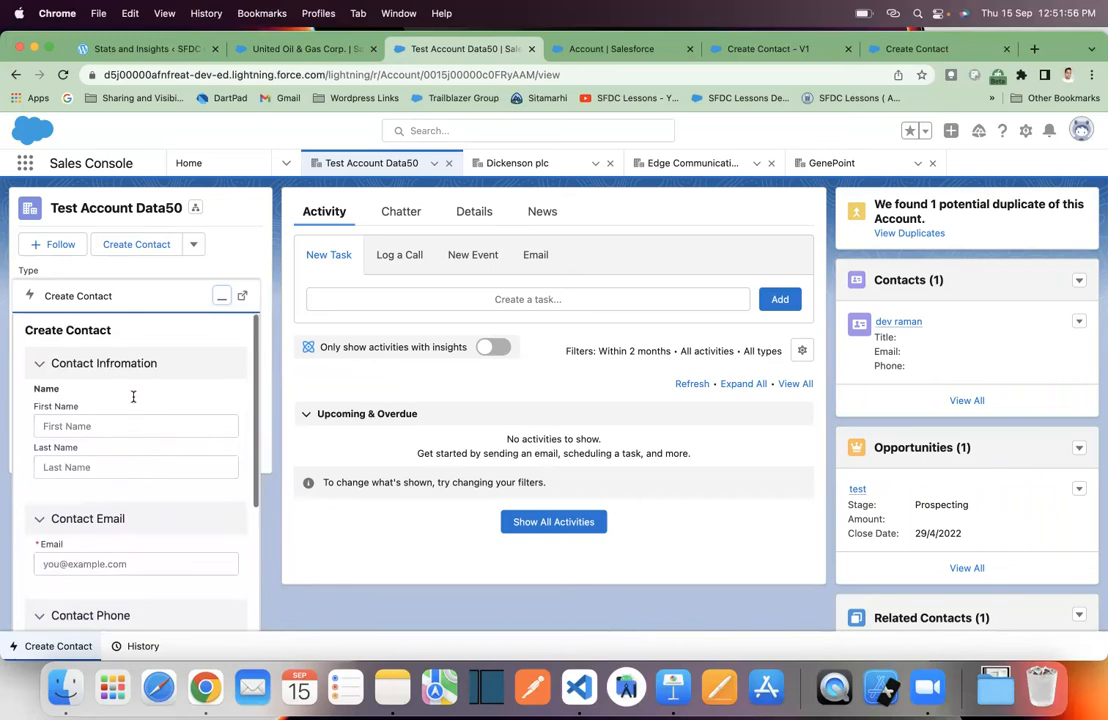
scroll(133, 400, down, 4)
scroll(133, 400, up, 3)
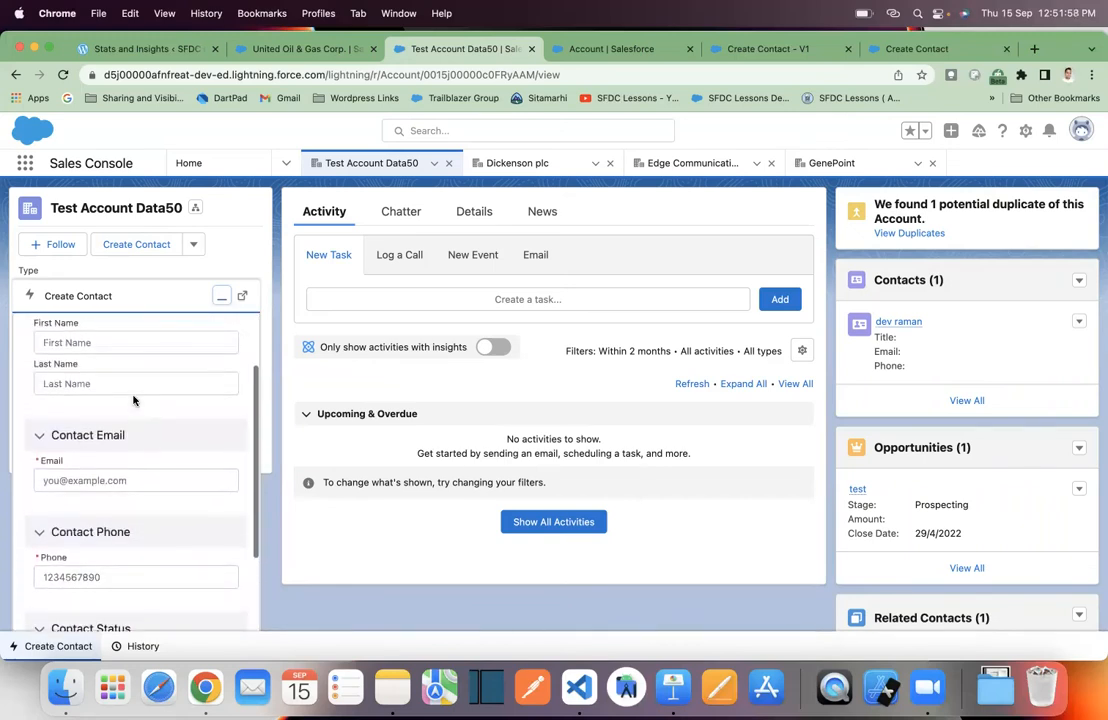
scroll(133, 400, up, 2)
click(104, 423)
scroll(90, 475, down, 4)
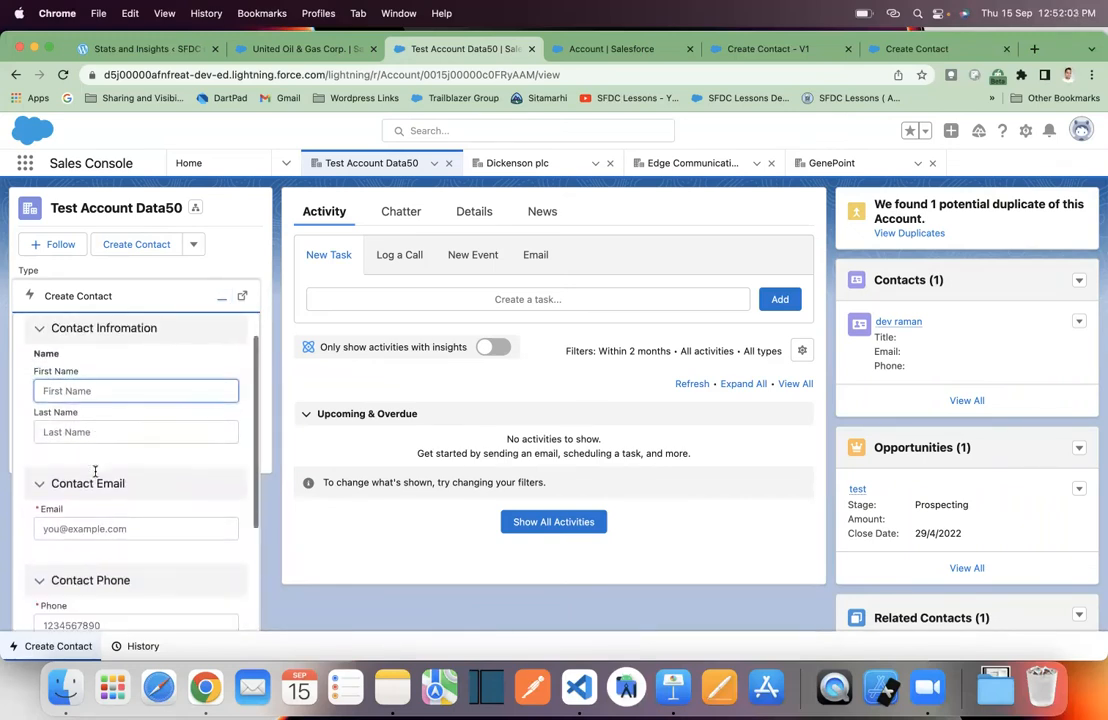
scroll(96, 477, up, 4)
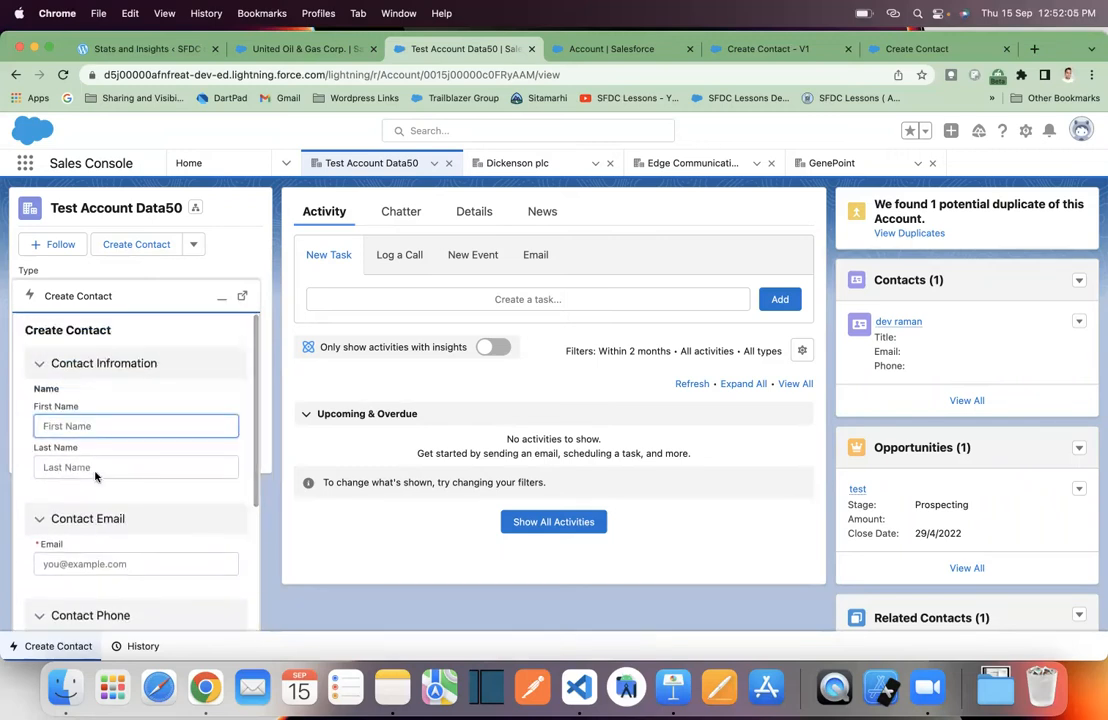
click(673, 687)
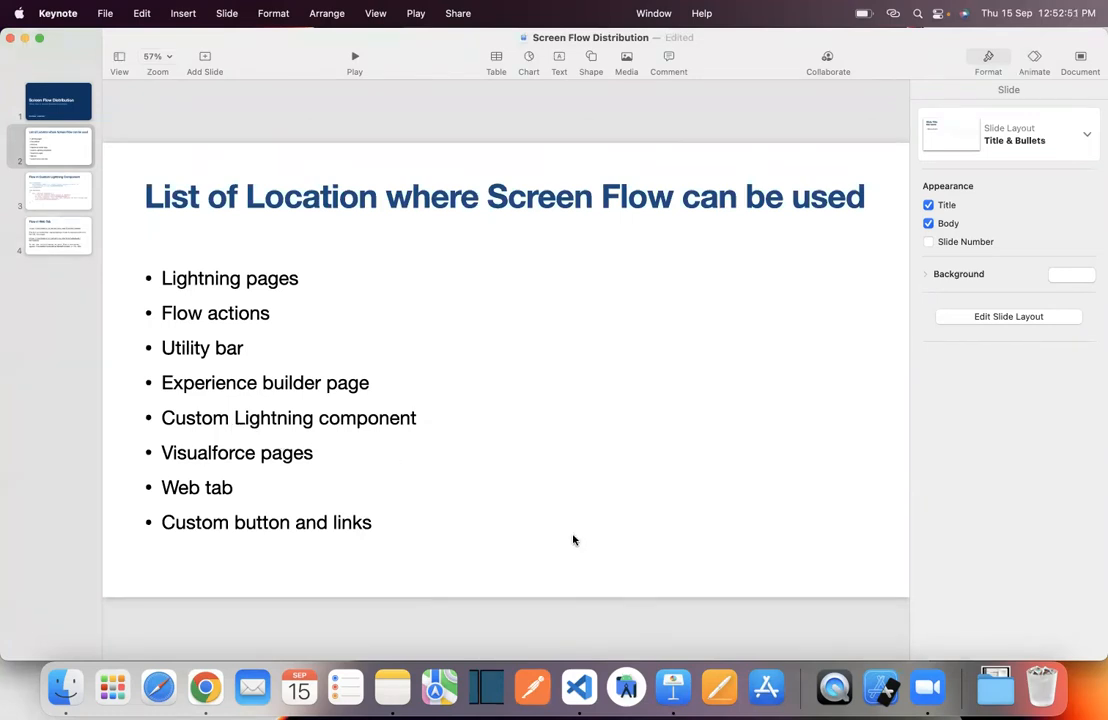
- Switch to the VS Code project showing the createContactFlowComp.cmp component
click(579, 687)
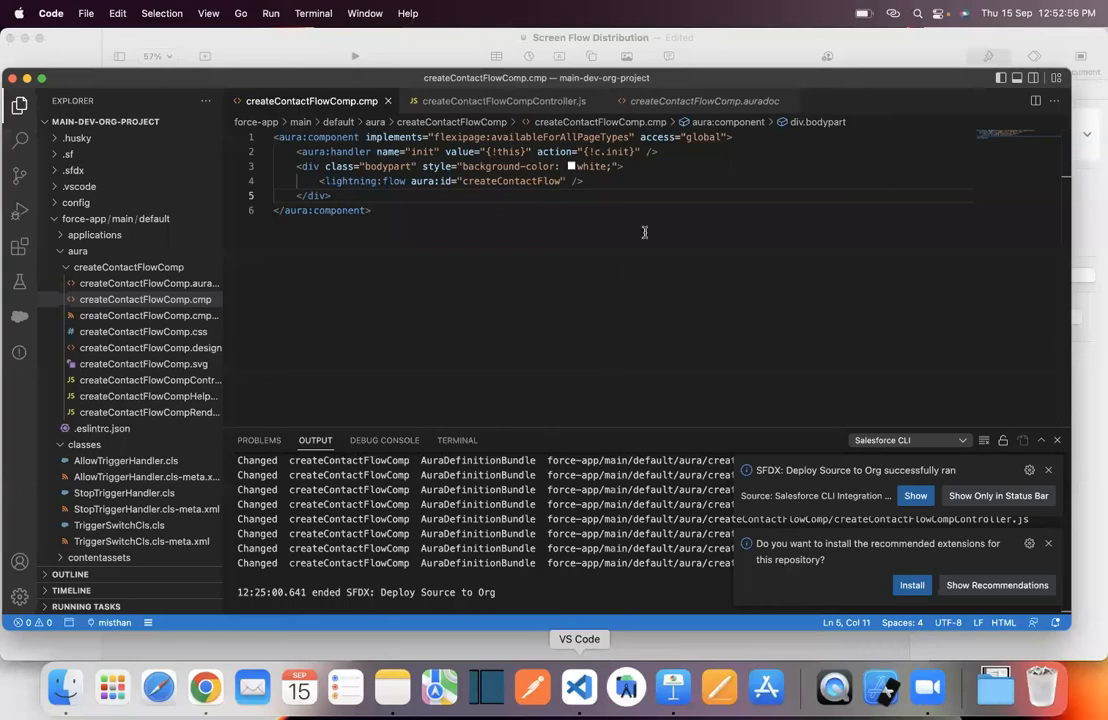
- Maximise VS Code and review the lightning:flow element with aura:id createContactFlow in createContactFlowComp.cmp
click(41, 79)
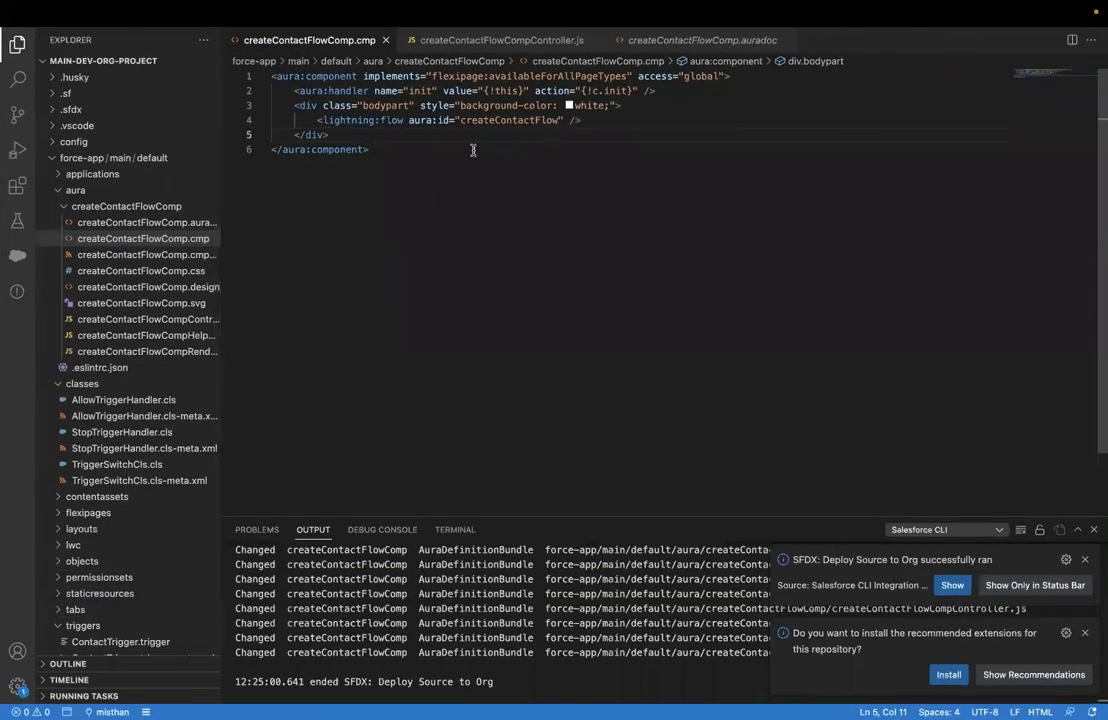
click(567, 175)
drag(567, 175, 266, 72)
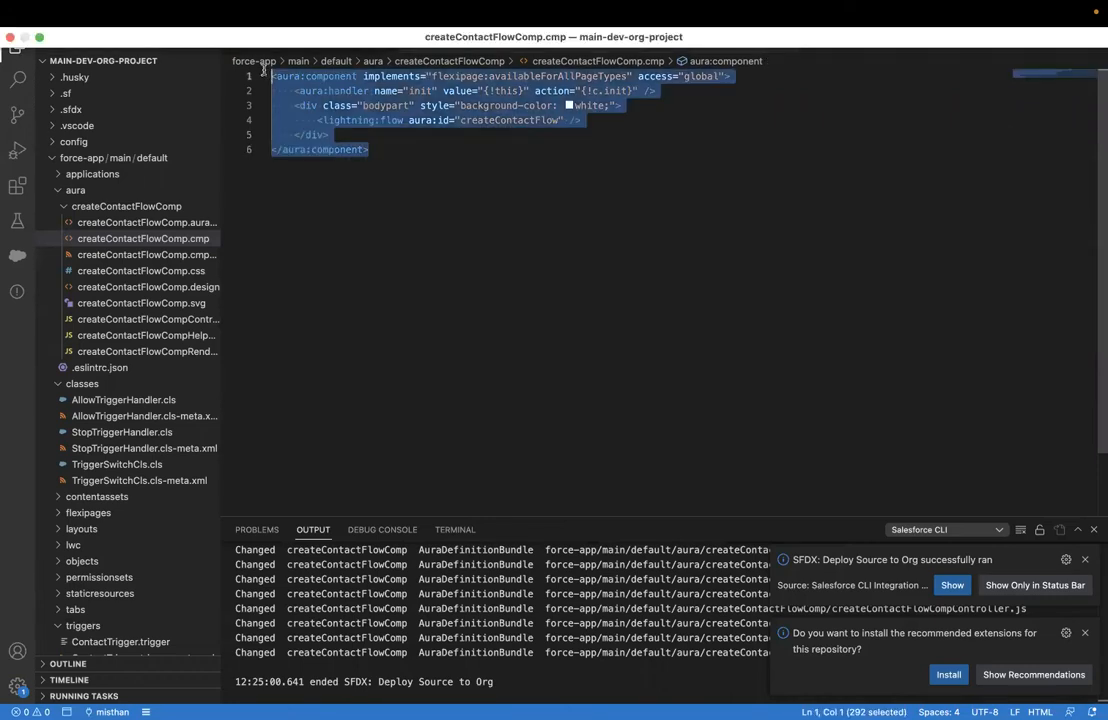
click(399, 160)
drag(316, 120, 600, 121)
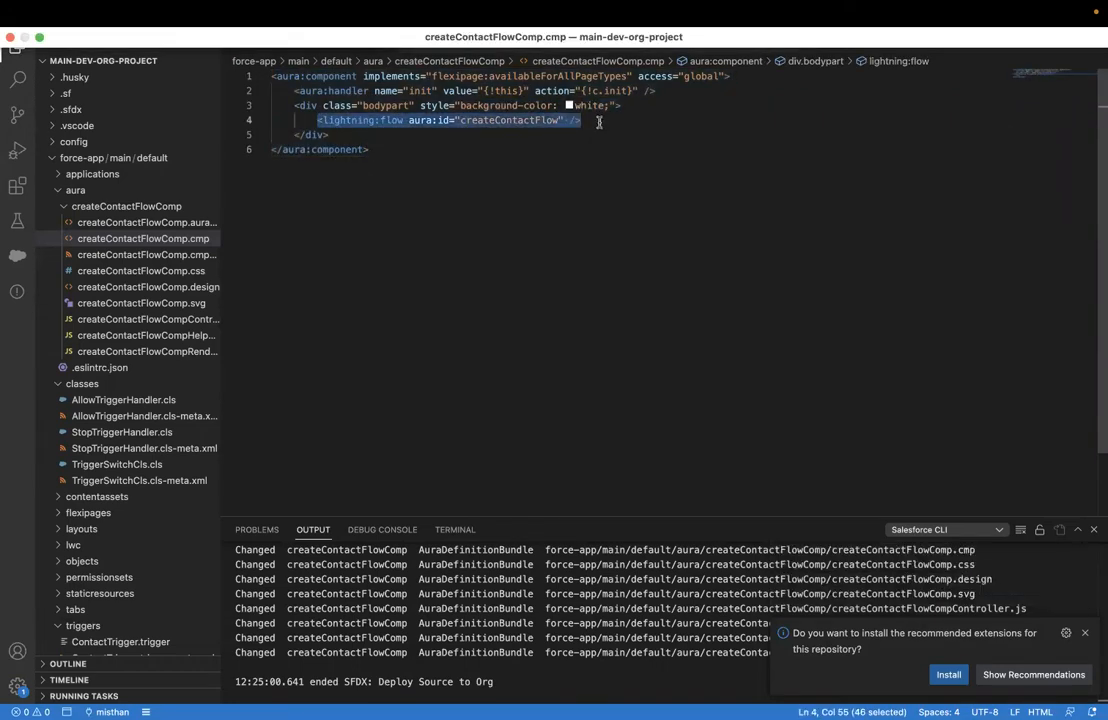
click(356, 126)
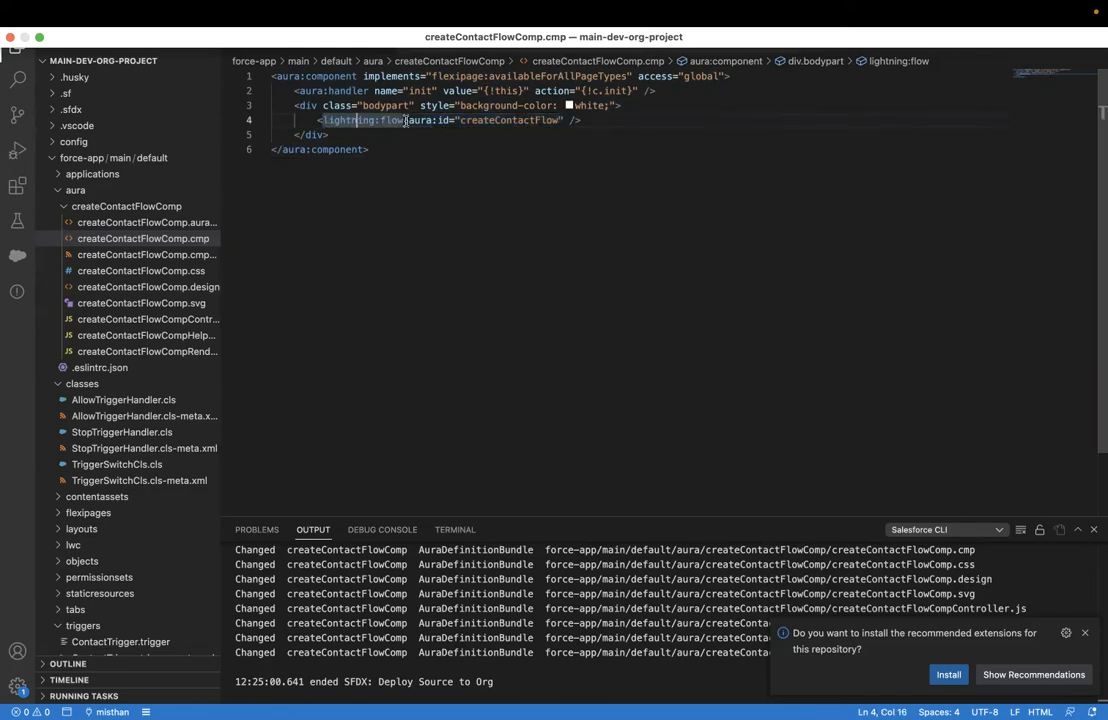
double_click(499, 121)
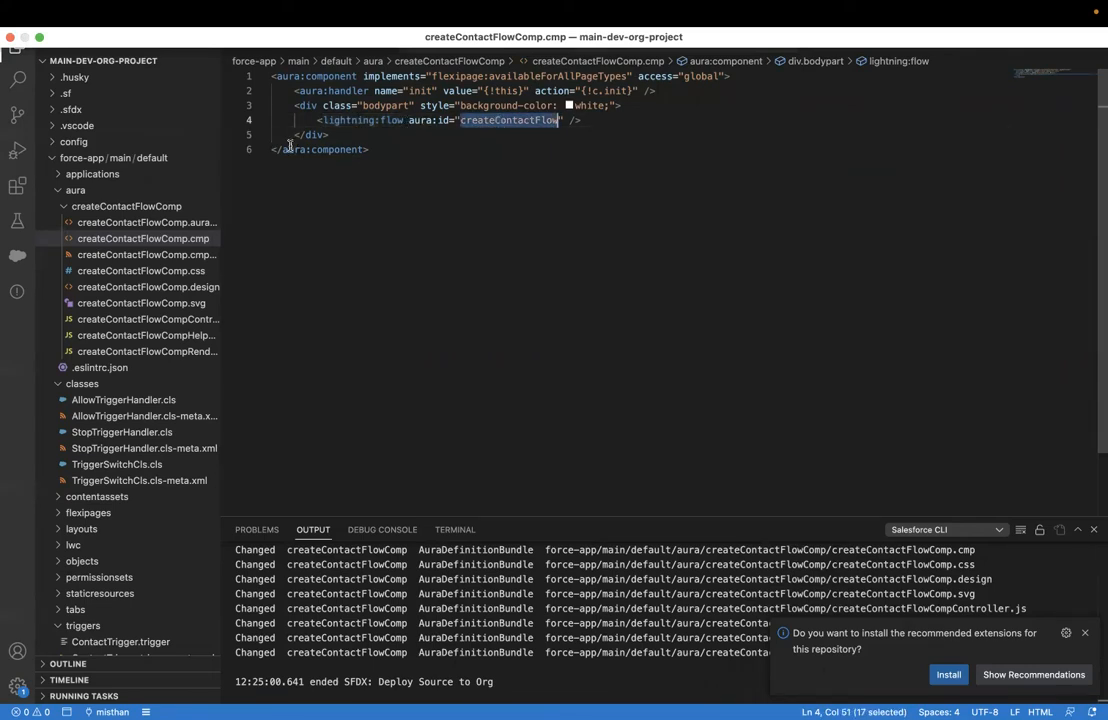
- Open createContactFlowCompController.js and review how init starts the Create_Contact flow
click(166, 337)
click(163, 319)
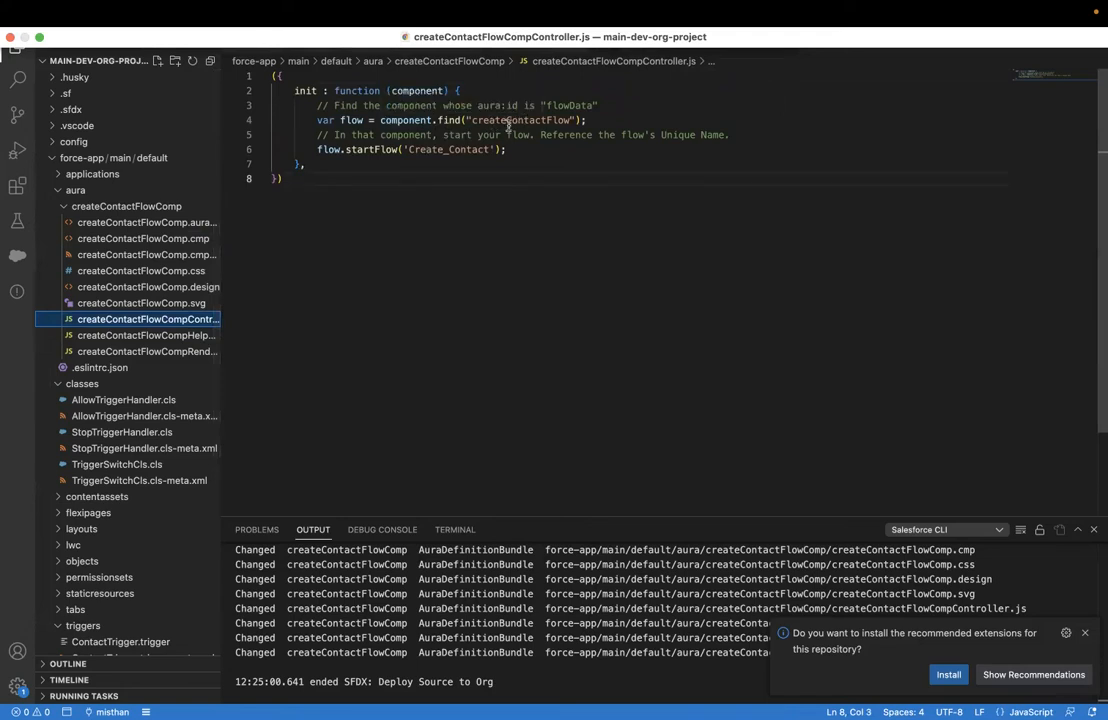
click(378, 134)
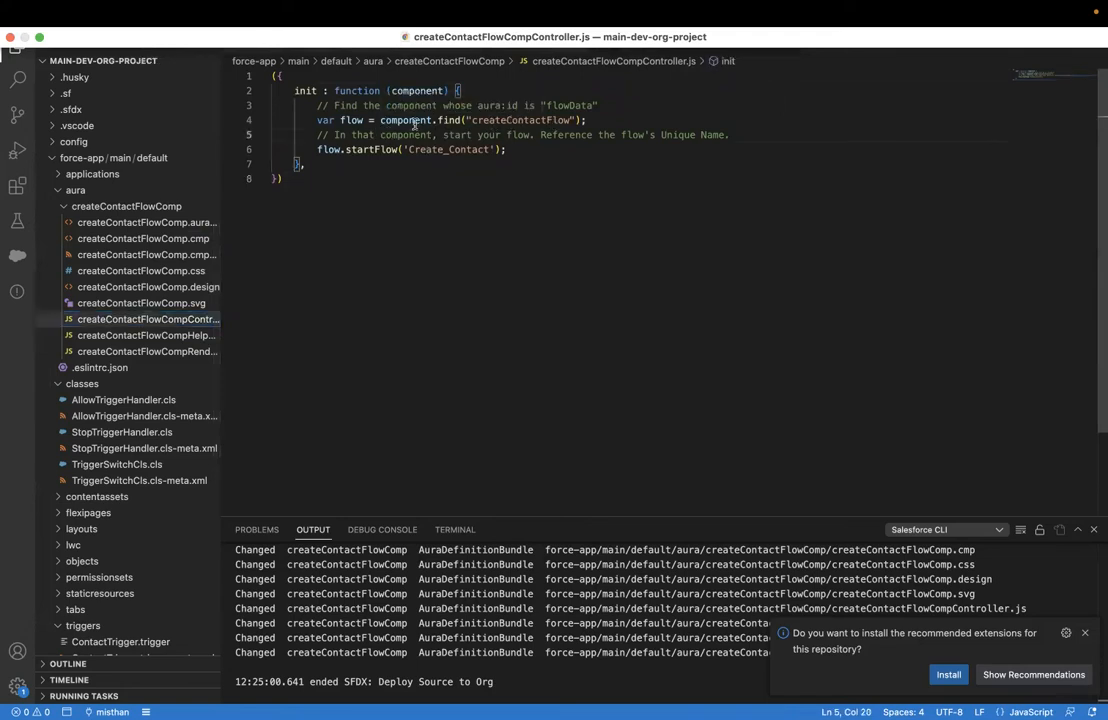
click(493, 121)
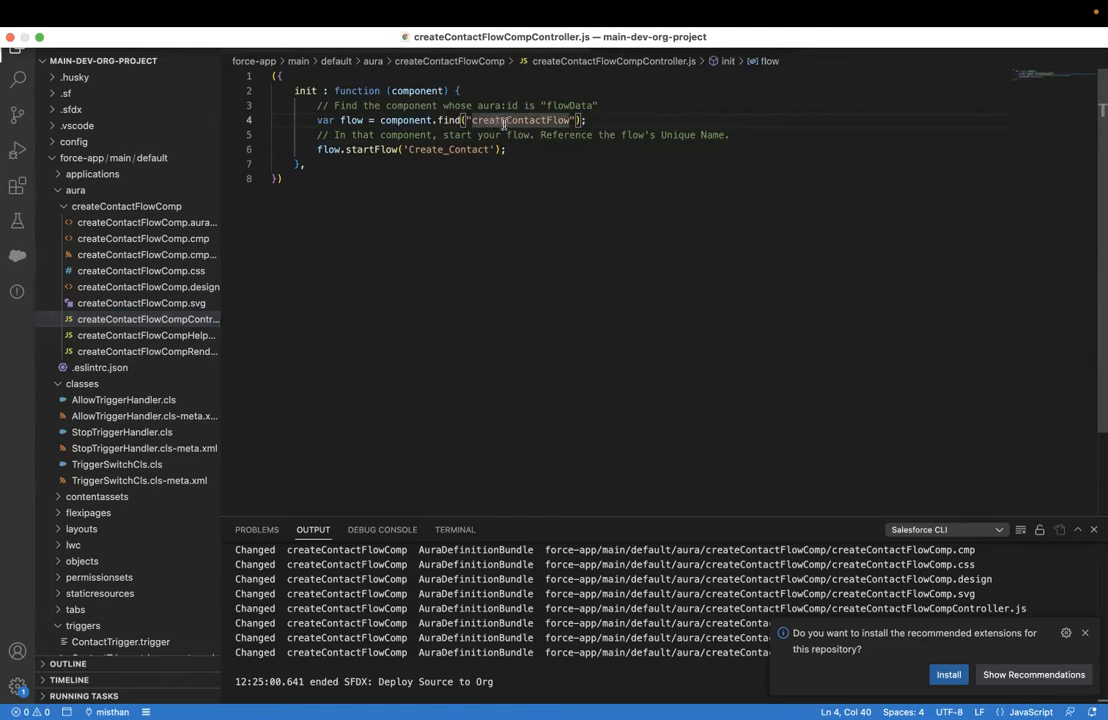
click(335, 149)
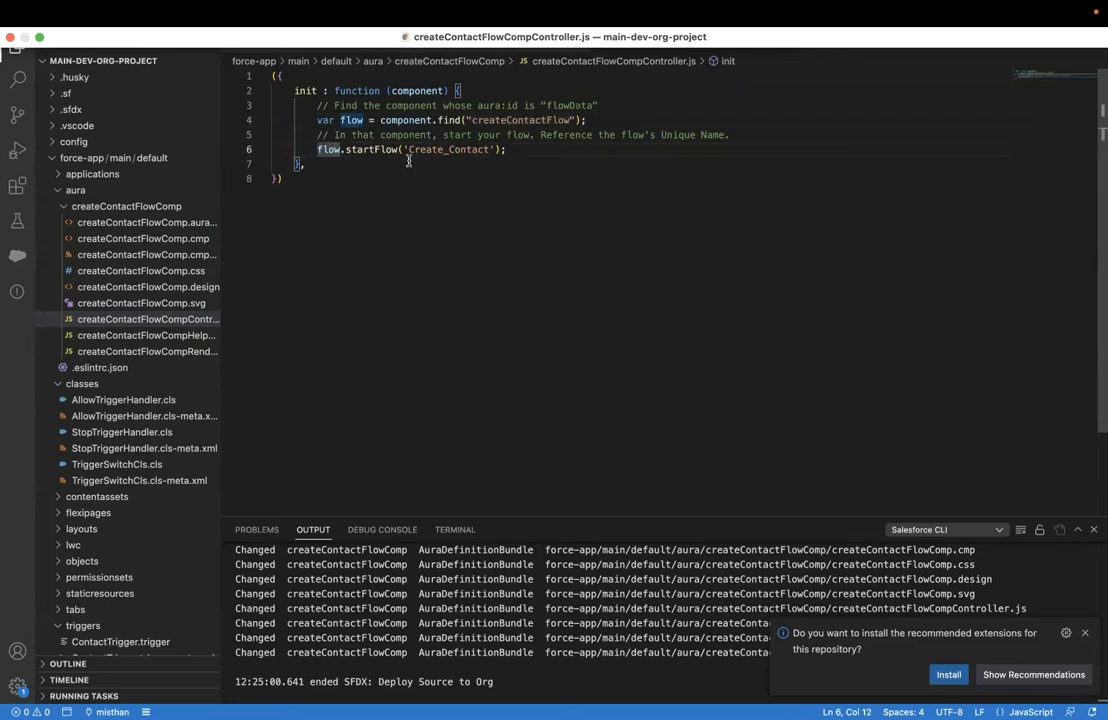
double_click(425, 150)
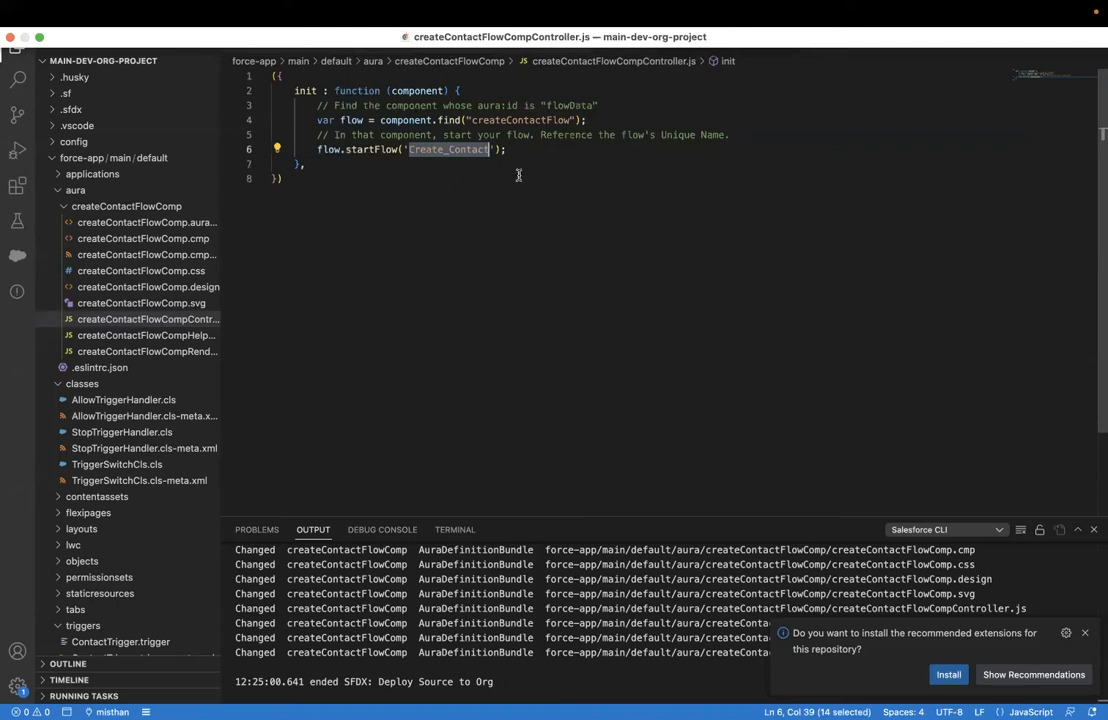
click(432, 341)
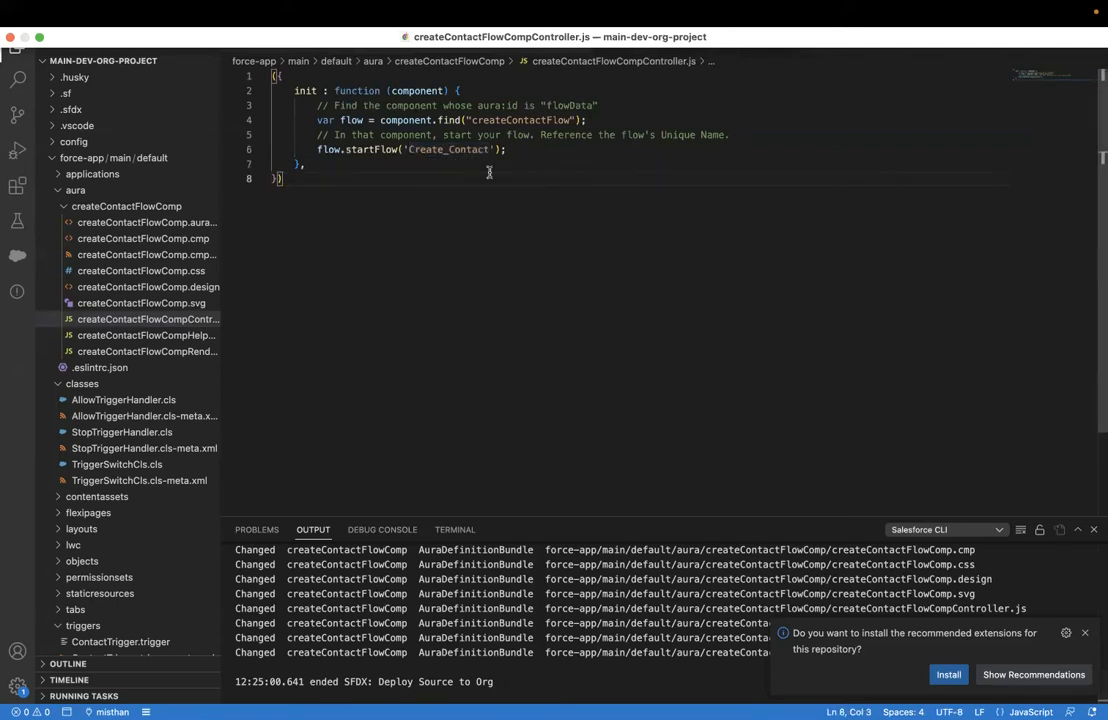
- Back in Salesforce, open the Home page in the Lightning page editor
mouse_move(440, 700)
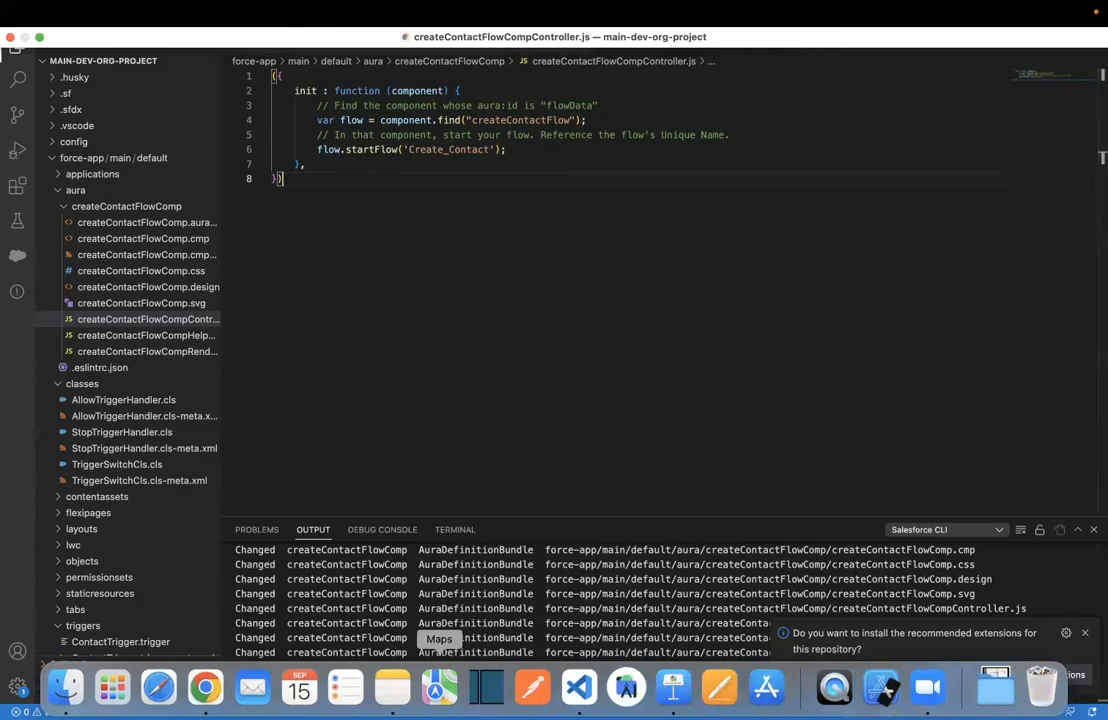
click(199, 676)
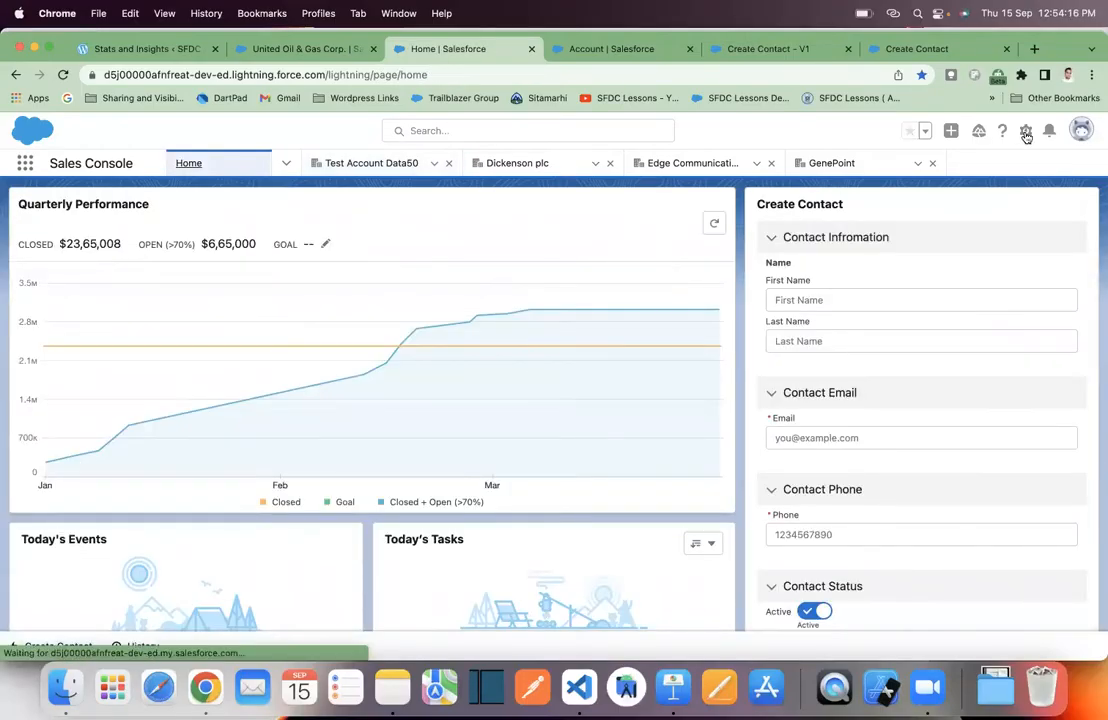
click(1026, 136)
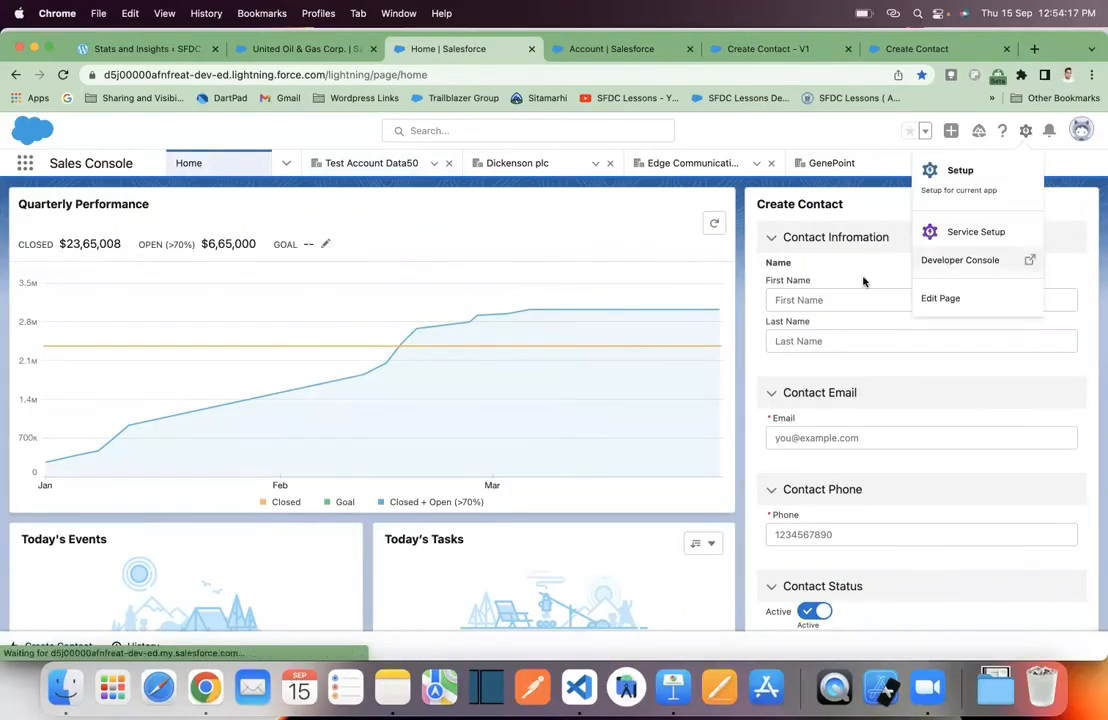
click(958, 300)
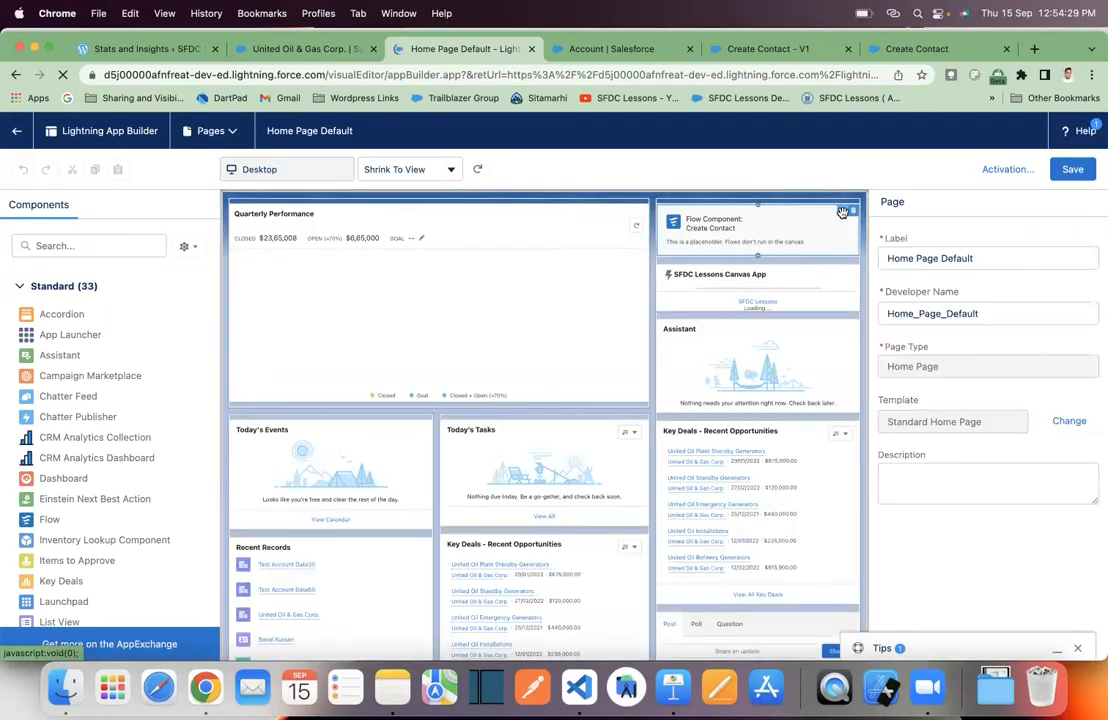
- Replace the Flow component with createContactFlowComp at the top of the right column and save
click(854, 214)
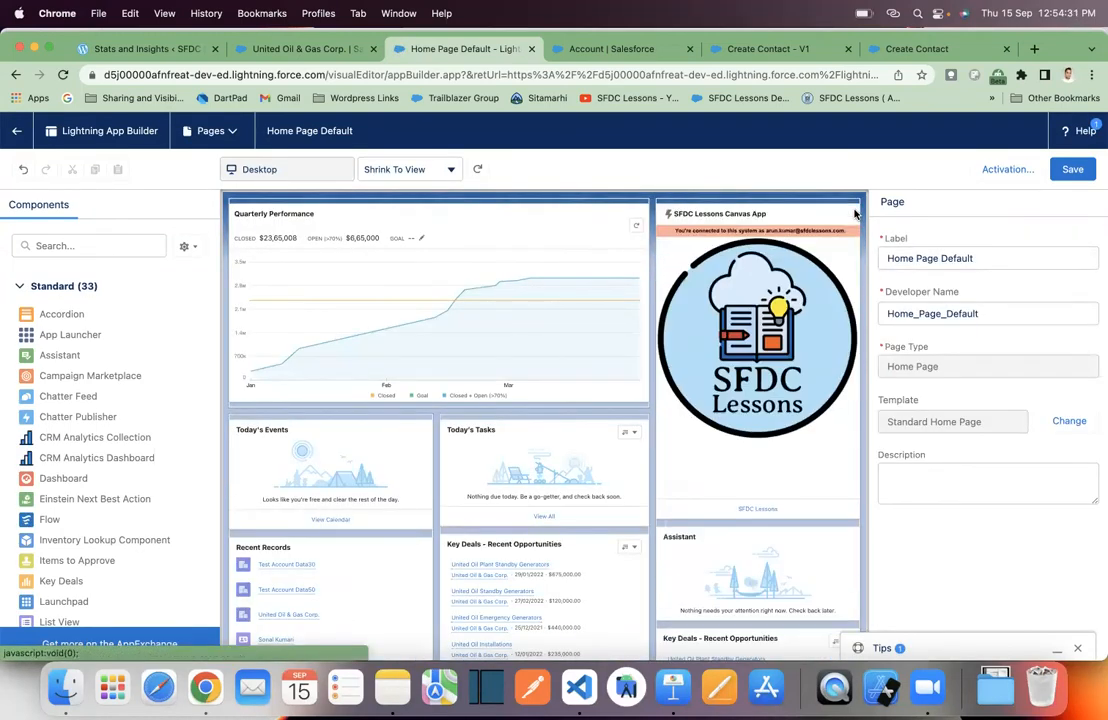
click(120, 245)
text(cont)
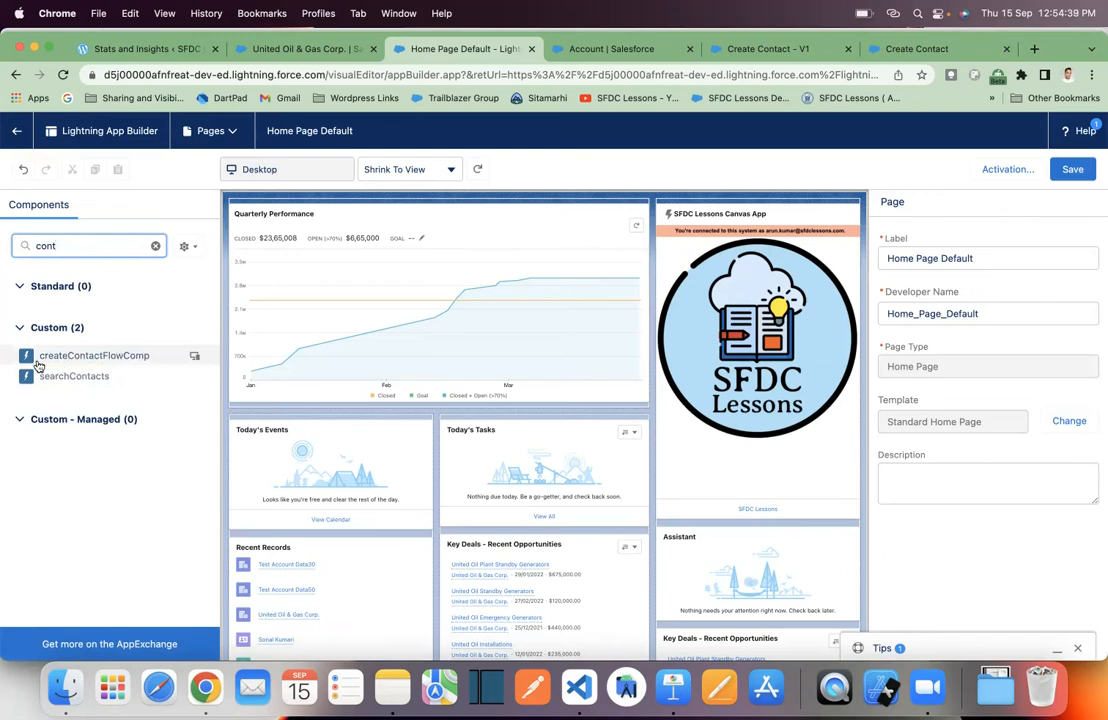
click(89, 362)
drag(89, 362, 680, 218)
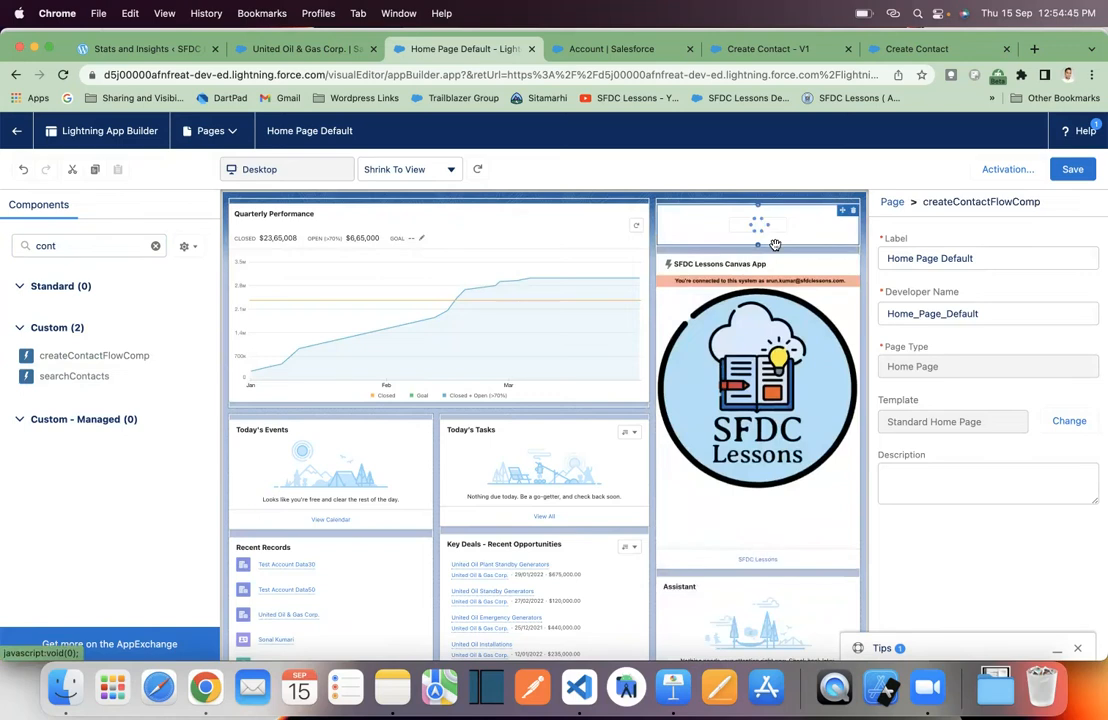
click(1074, 169)
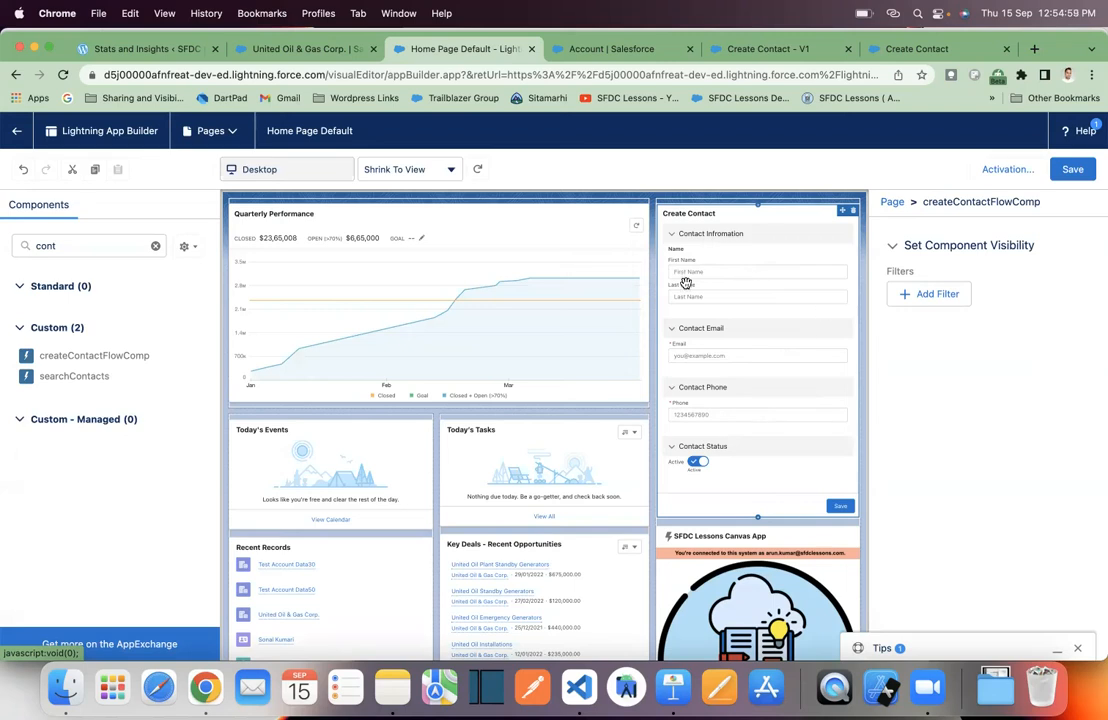
click(13, 134)
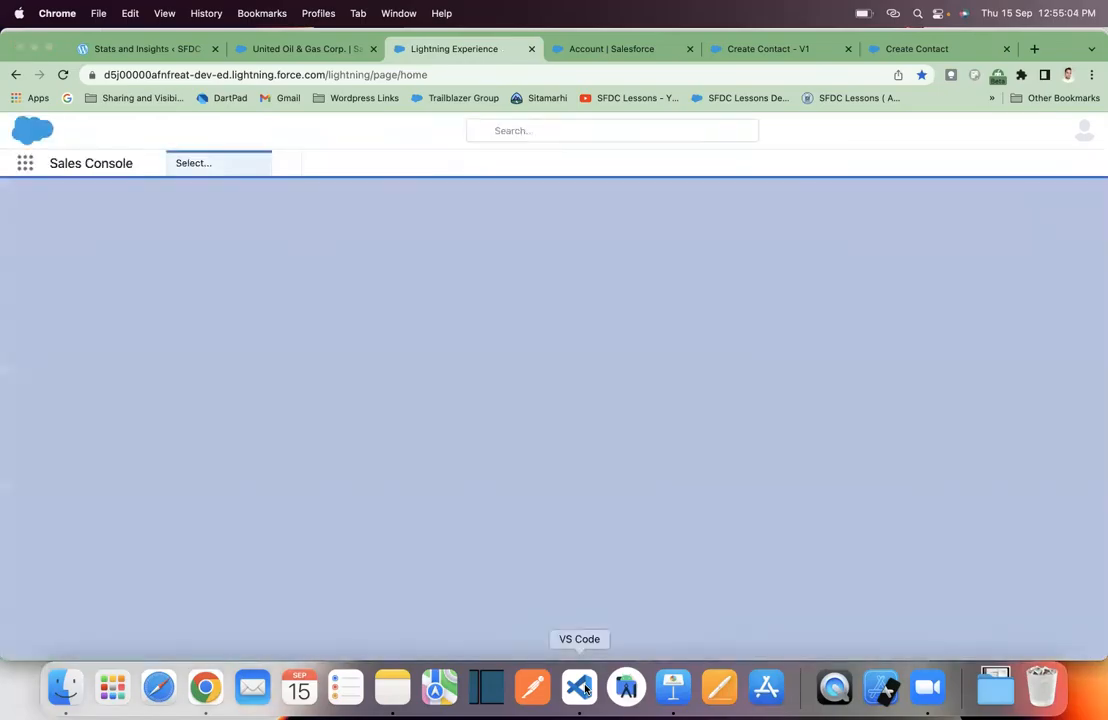
click(586, 684)
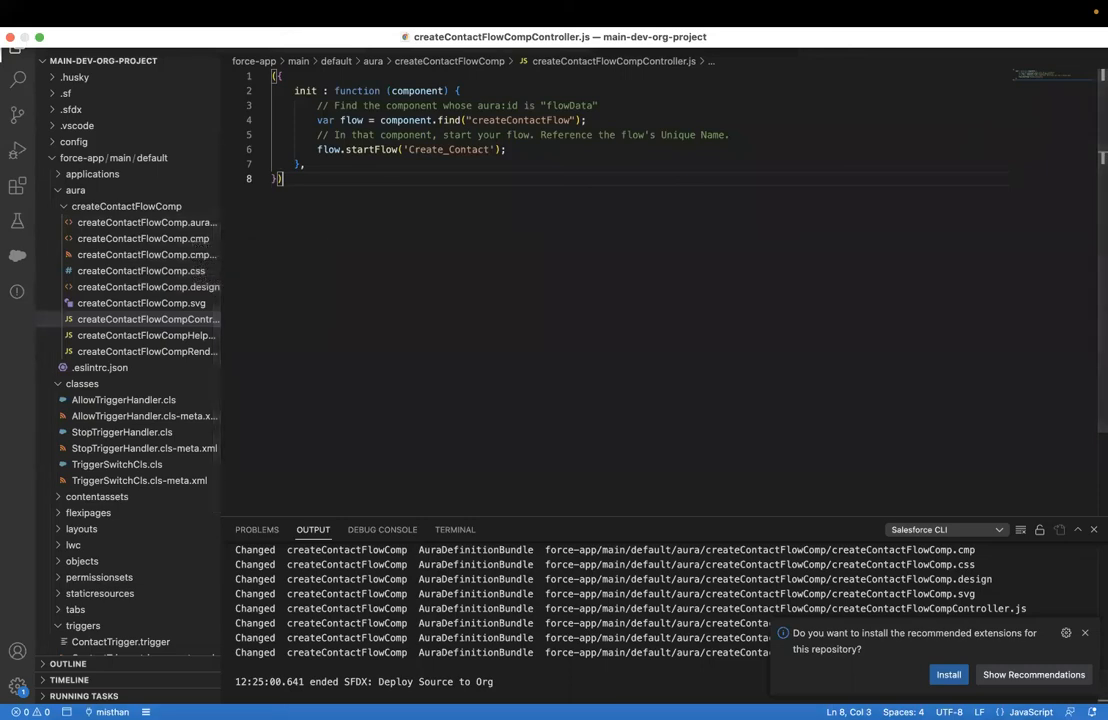
- Bring the Screen Flow Distribution presentation to the front from the Dock
mouse_move(768, 690)
click(674, 690)
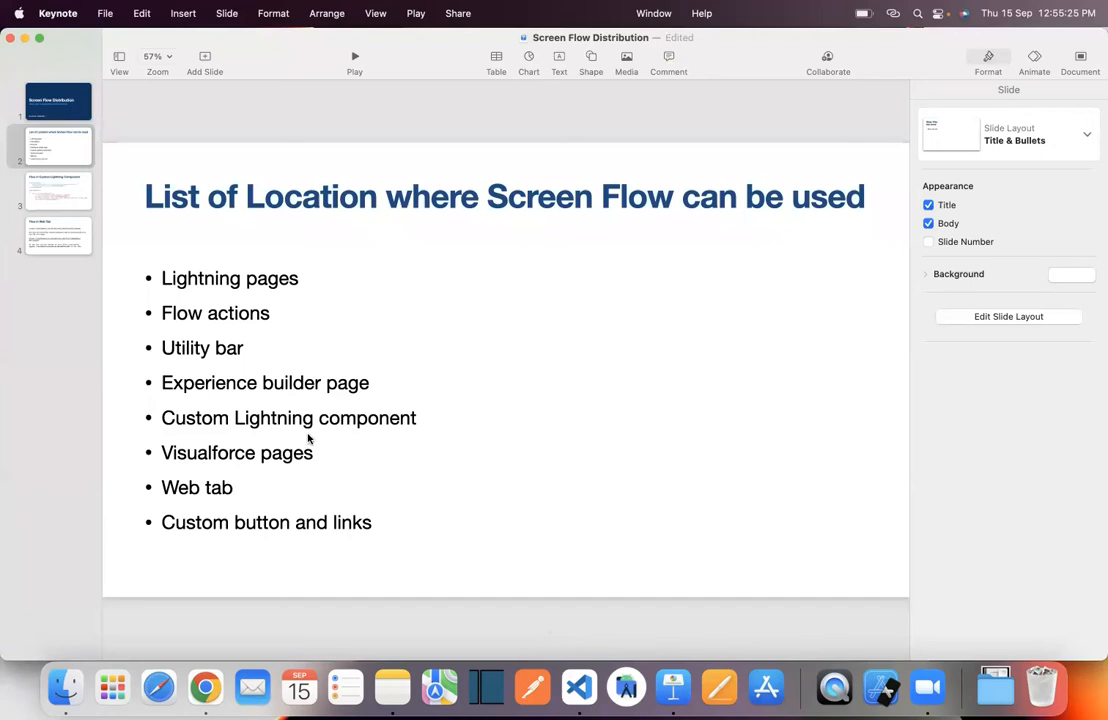
- Review the Flow in Custom Lightning Component and Flow in Web Tab slides, then return to Chrome
click(75, 202)
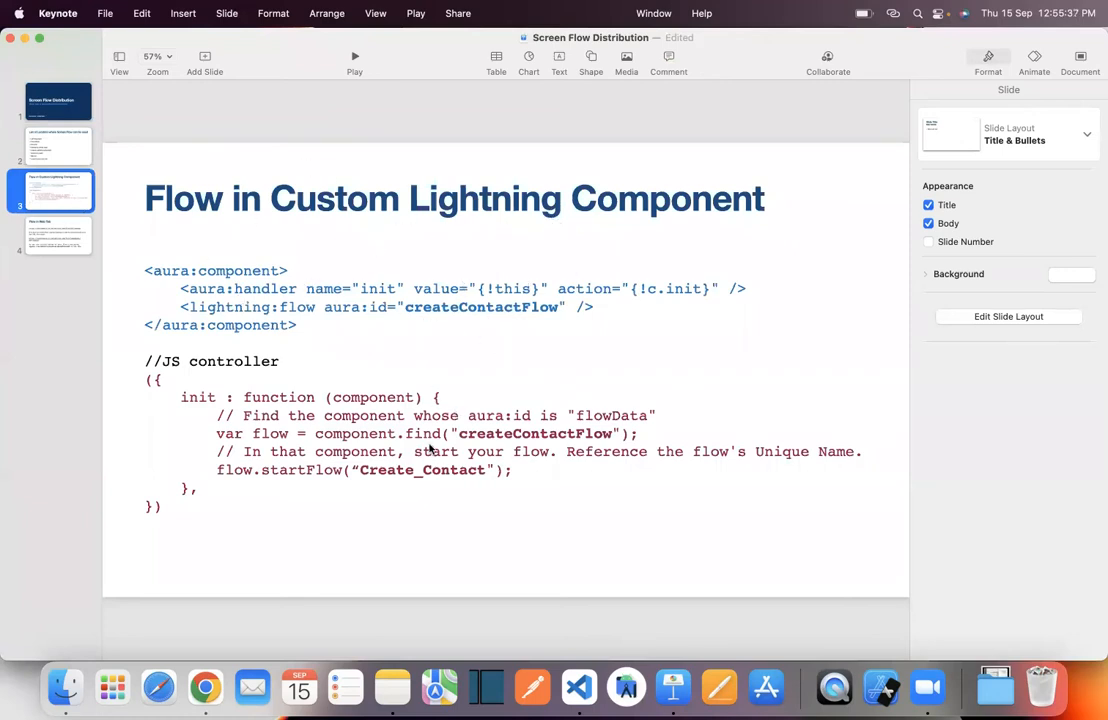
click(70, 249)
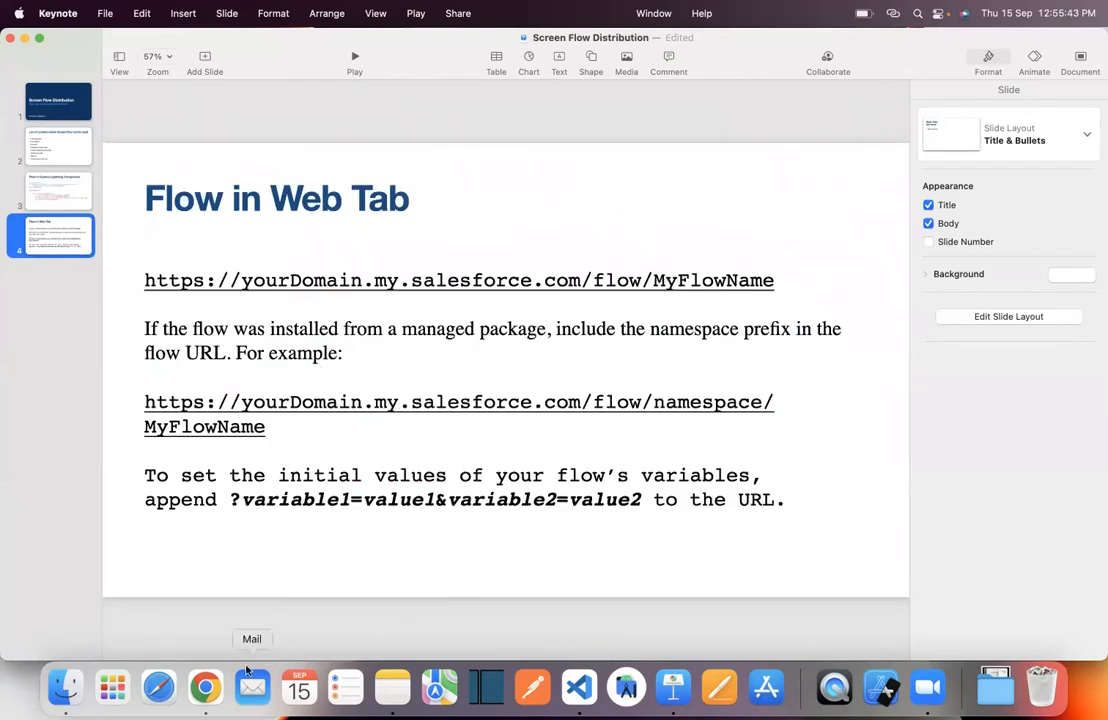
click(205, 686)
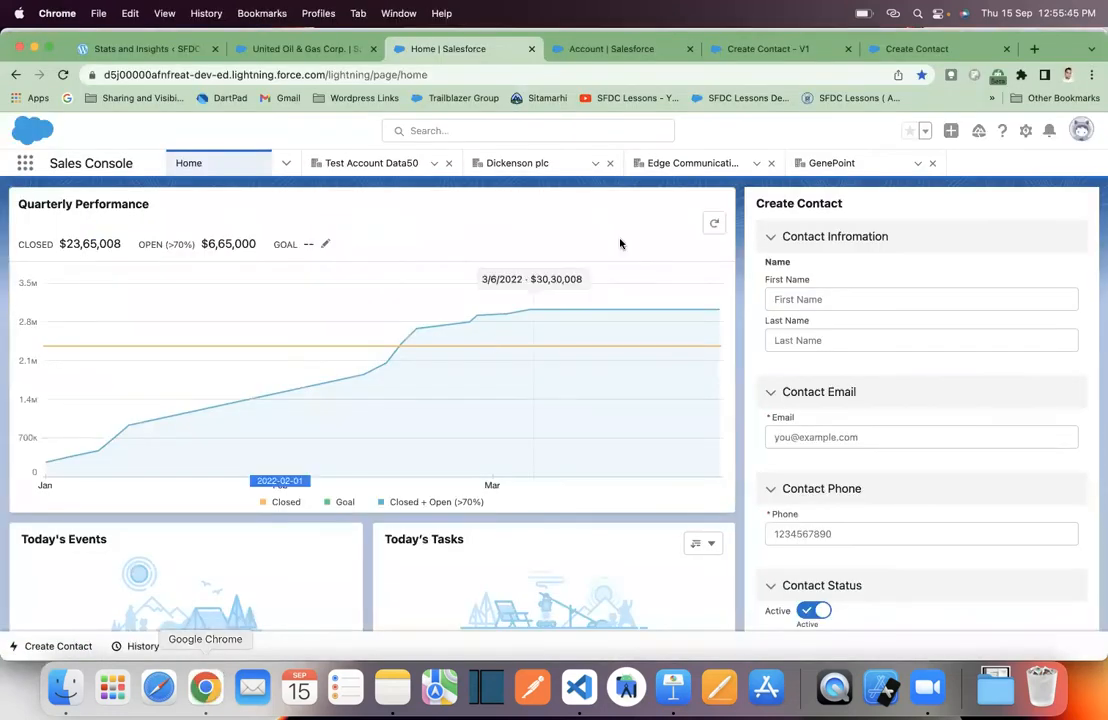
- Open the Tabs setup page via Quick Find 'tab' and start a new Web Tab
click(618, 47)
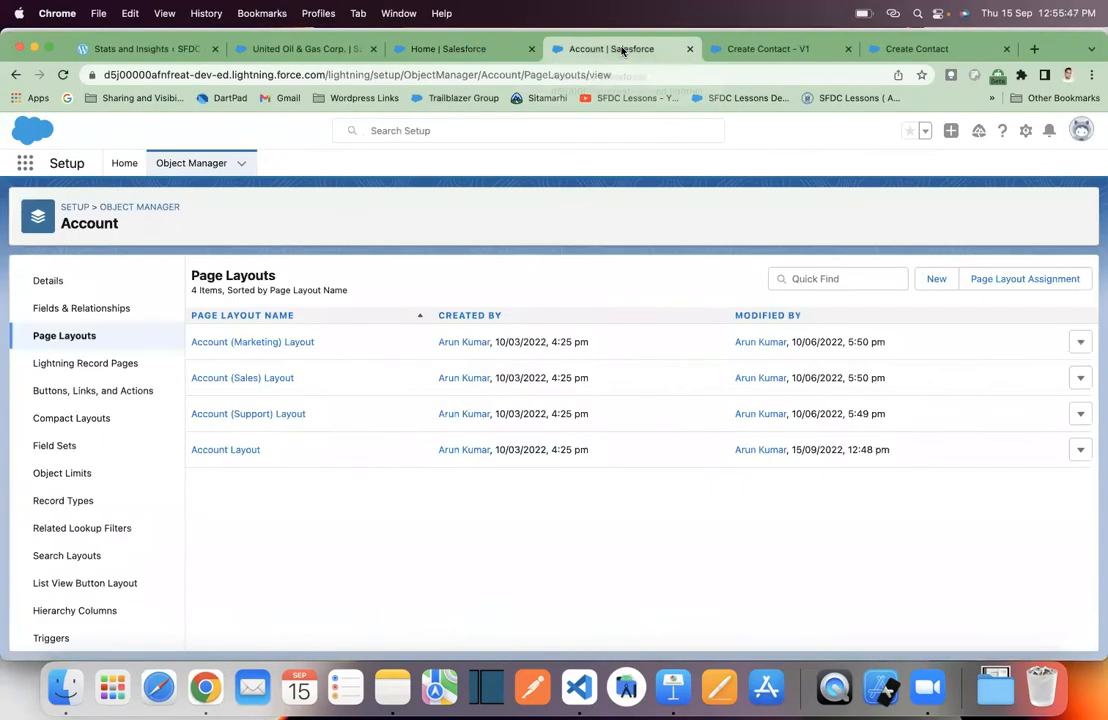
click(126, 166)
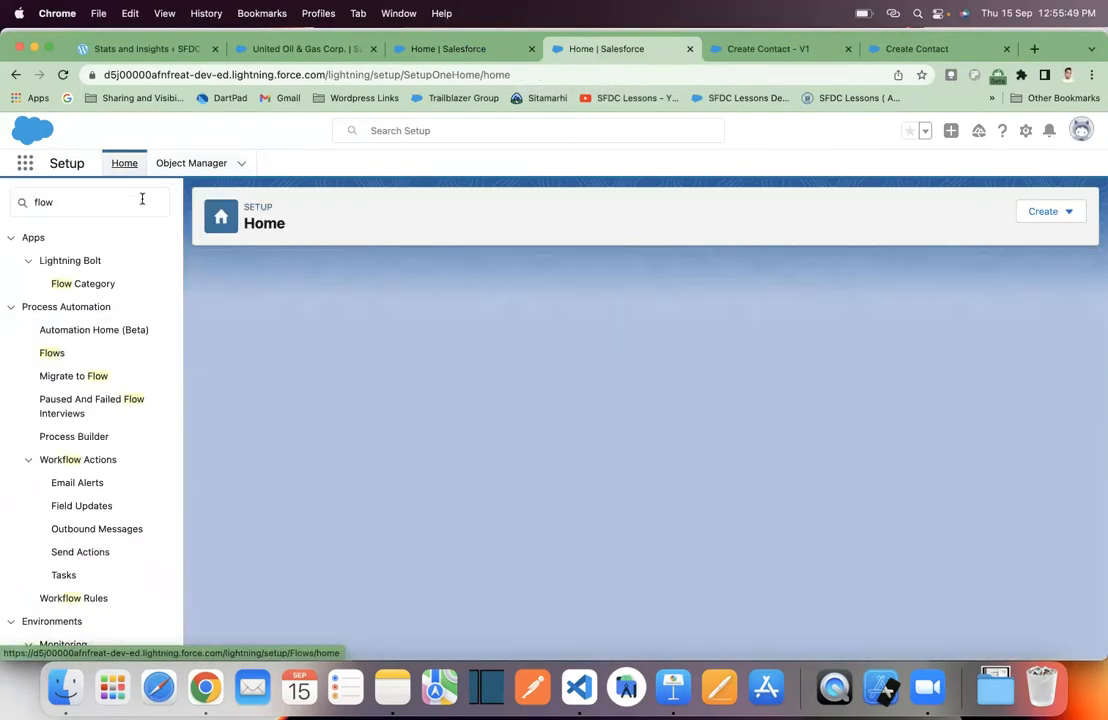
key(BackSpace)
key(BackSpace)
key(BackSpace)
key(BackSpace)
text(ta)
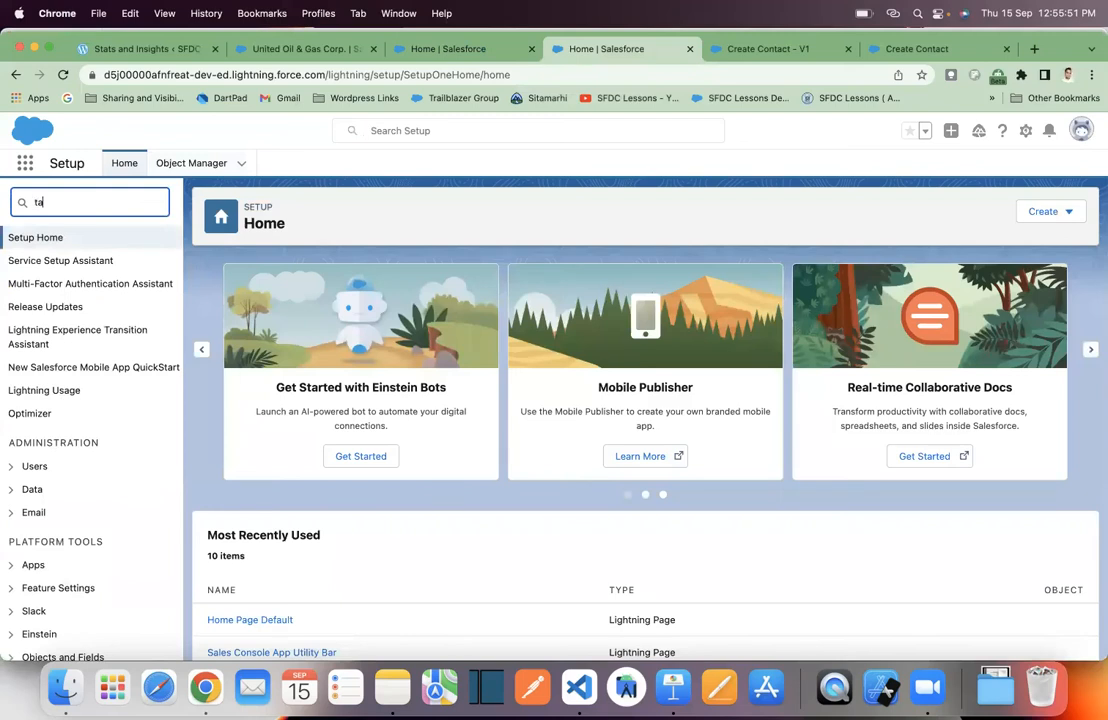
text(b)
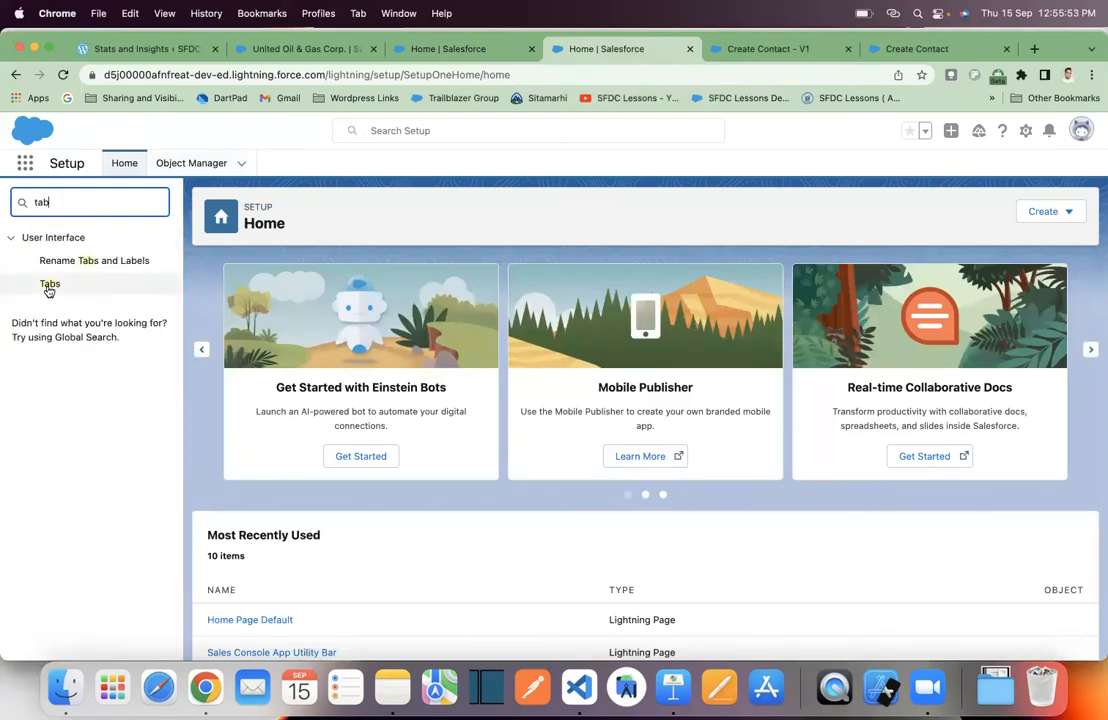
click(99, 289)
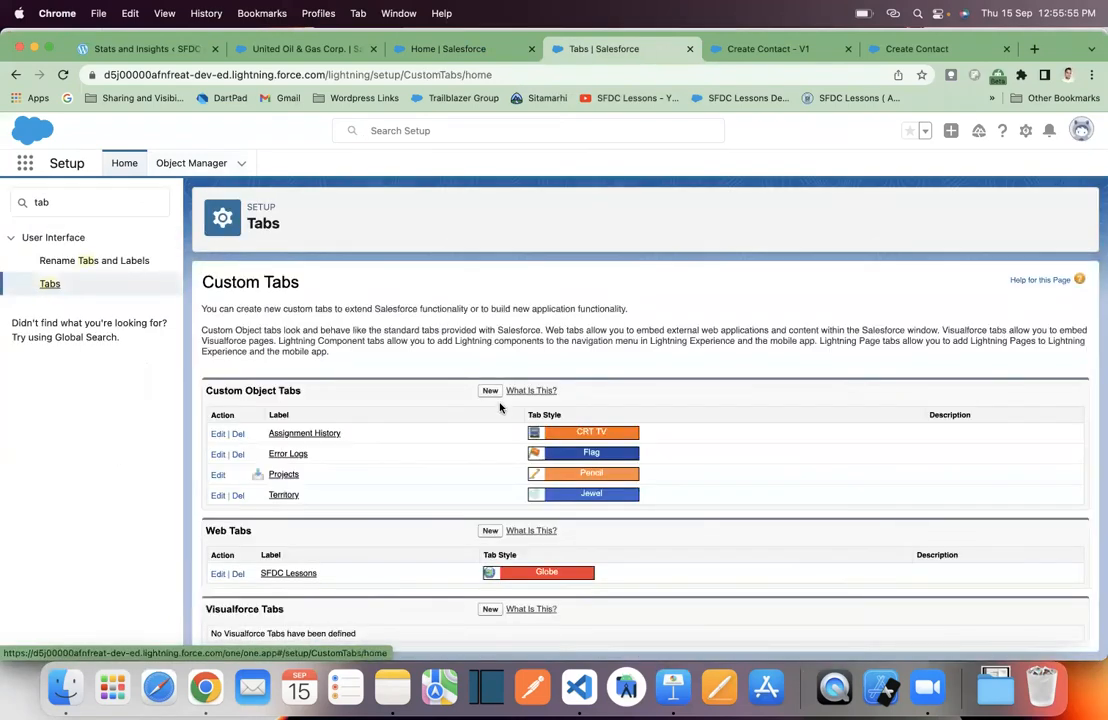
scroll(500, 400, down, 3)
scroll(500, 407, down, 1)
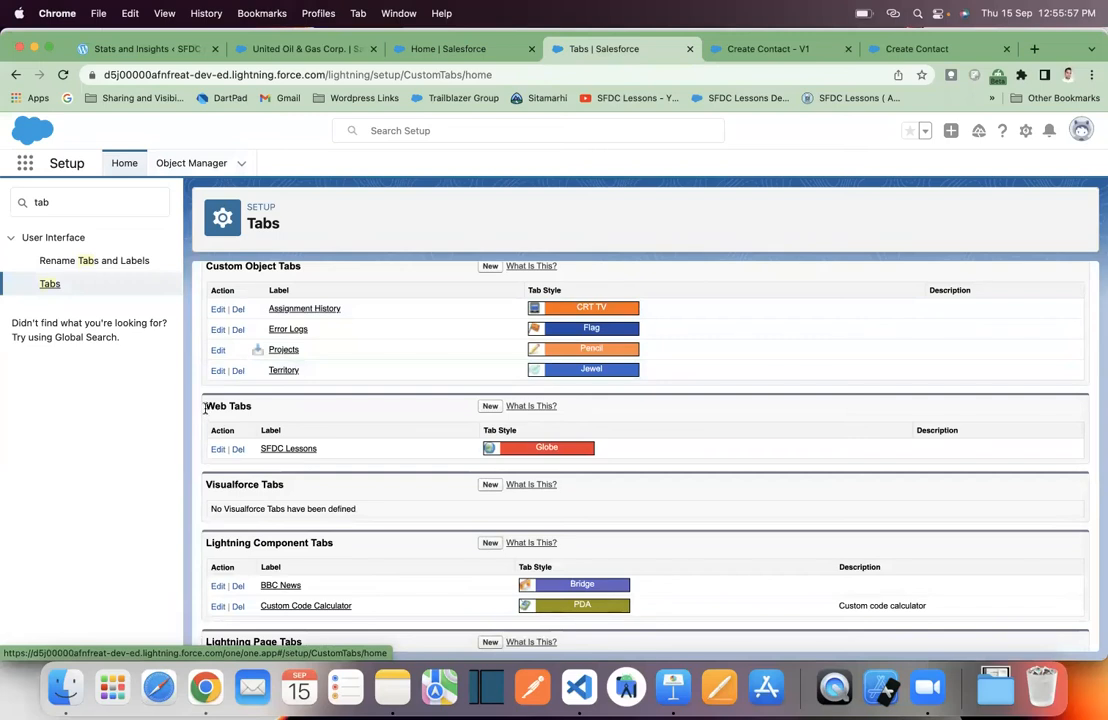
drag(206, 406, 256, 407)
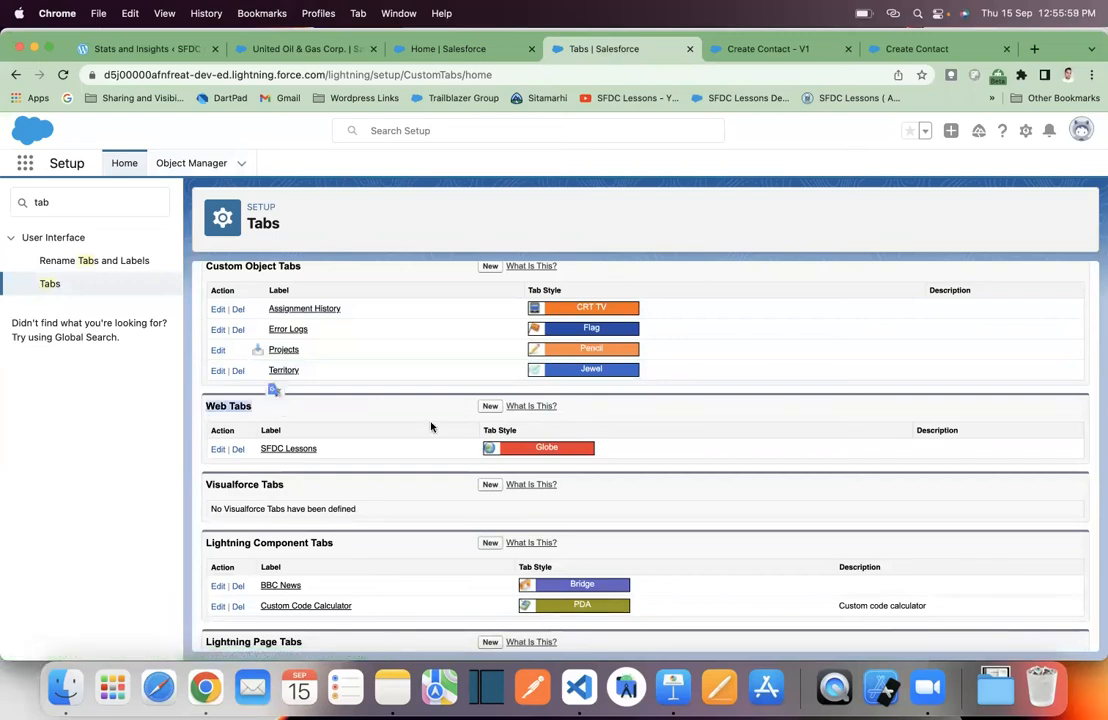
click(490, 408)
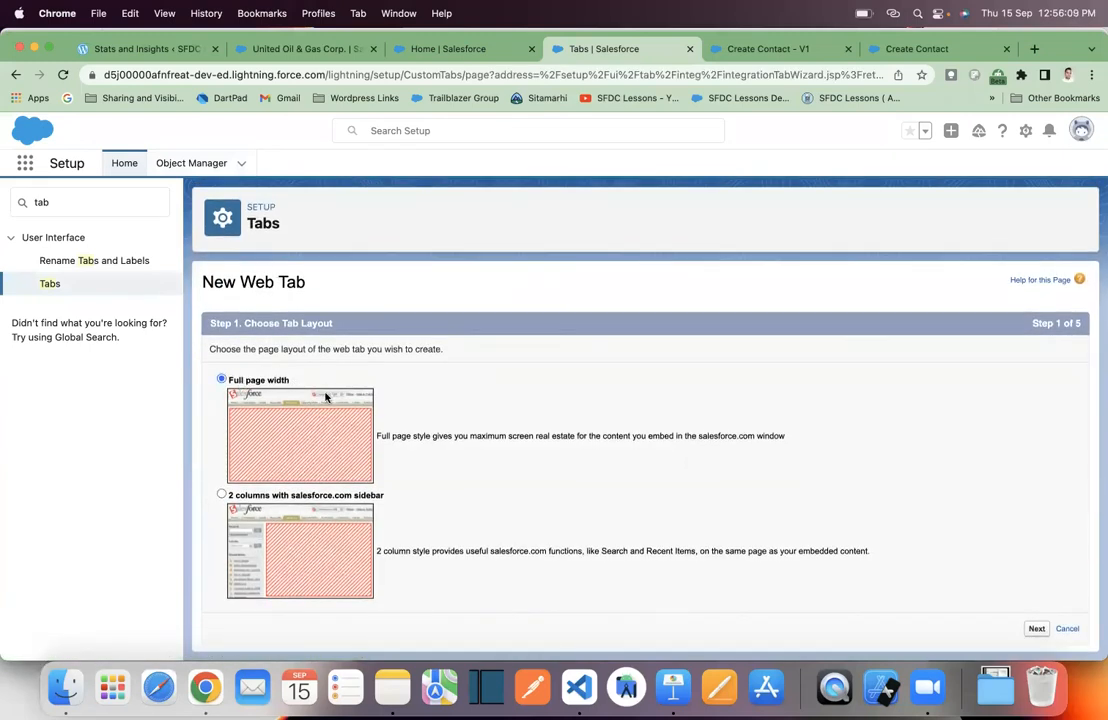
- Keep full page width, label the tab Contact Create Tab with Car style, and continue
click(1036, 629)
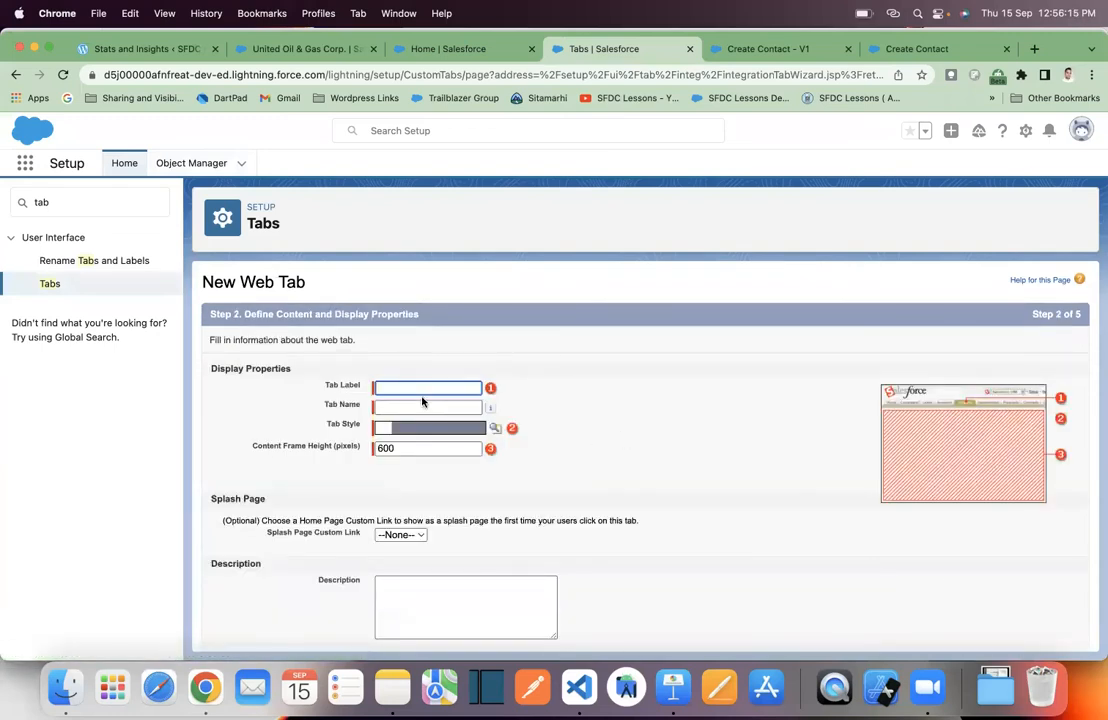
text(Contact Create Tab)
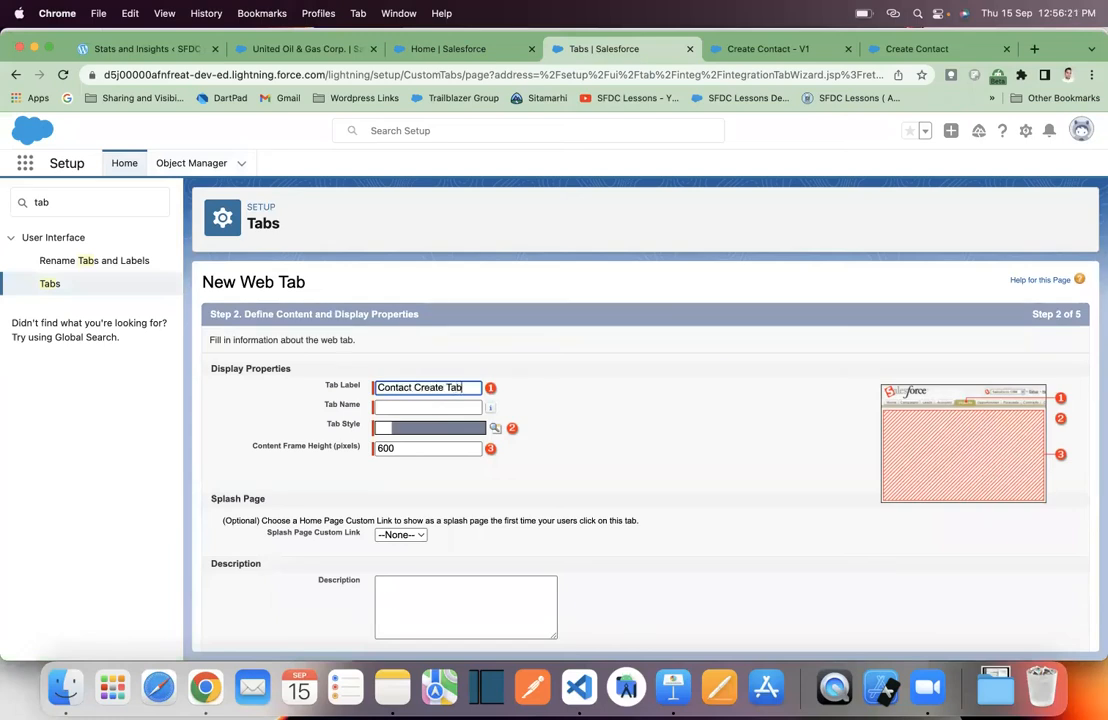
click(589, 376)
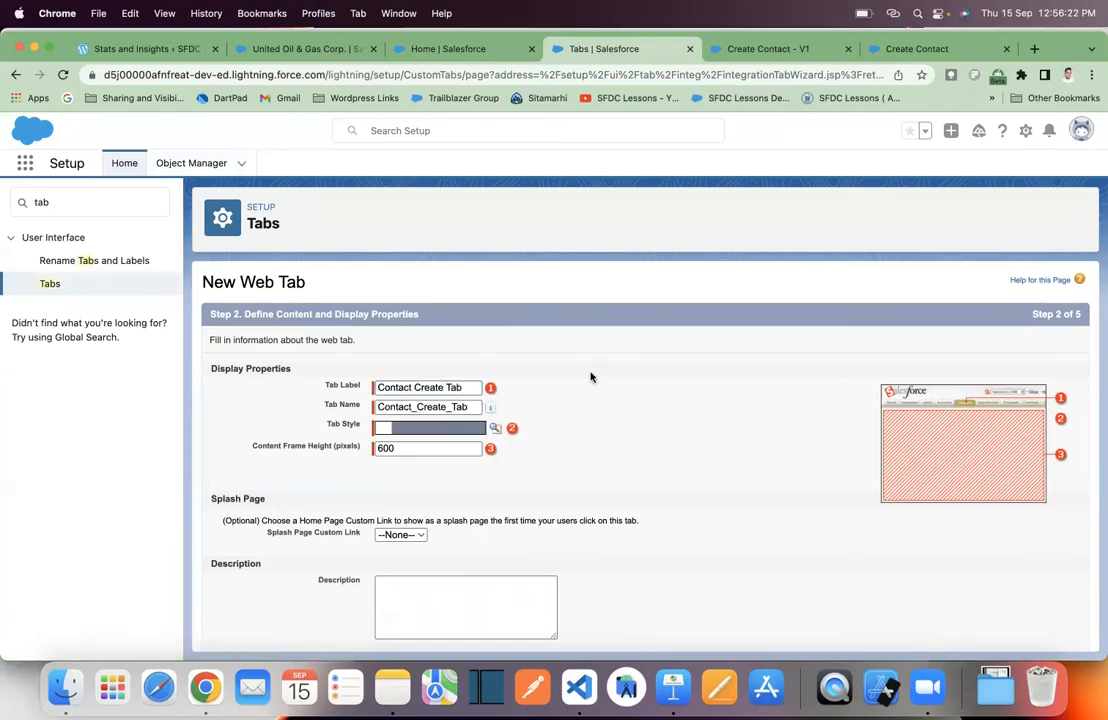
click(493, 432)
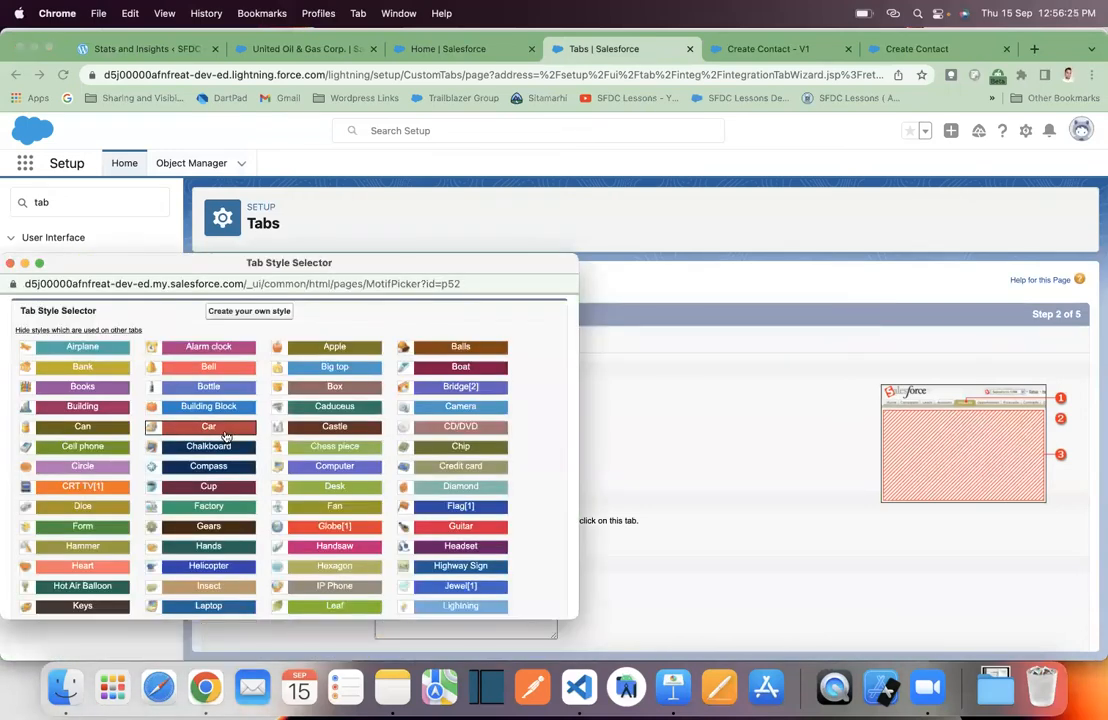
click(210, 427)
scroll(470, 505, down, 2)
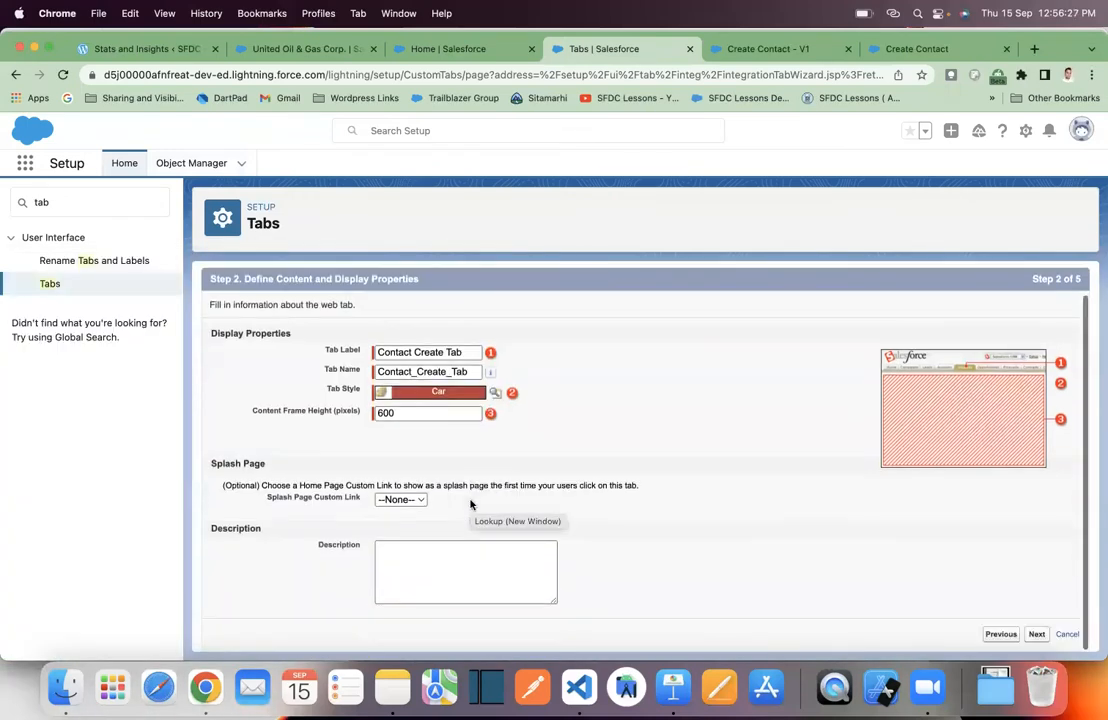
click(1037, 635)
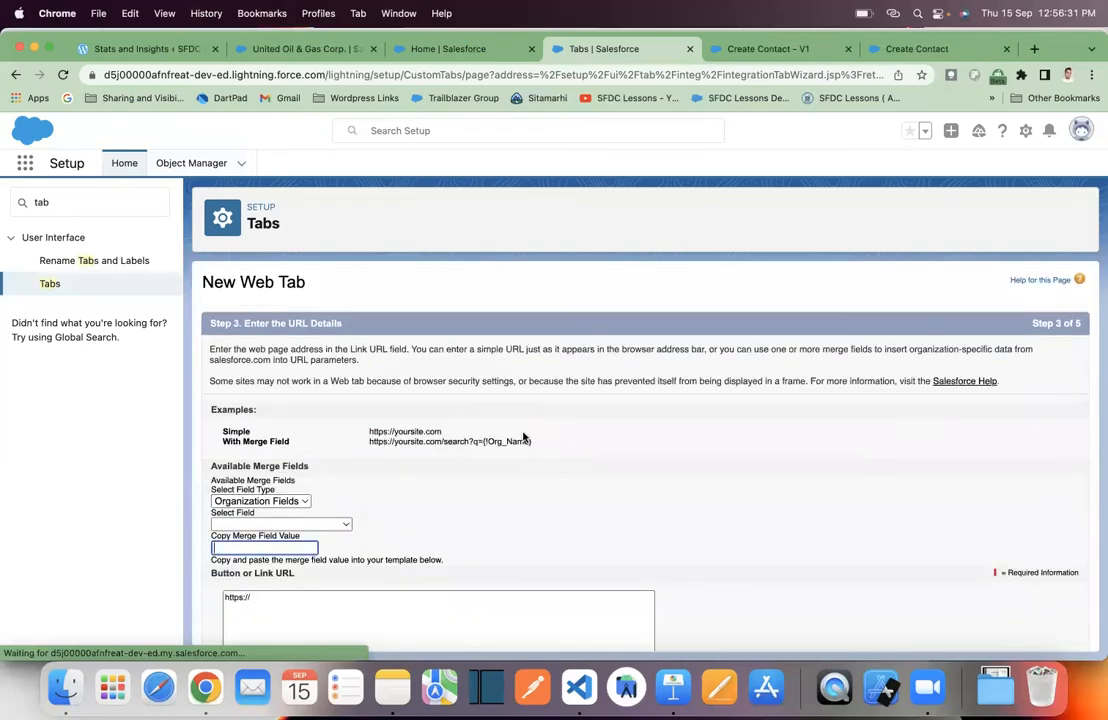
scroll(522, 435, down, 3)
click(268, 517)
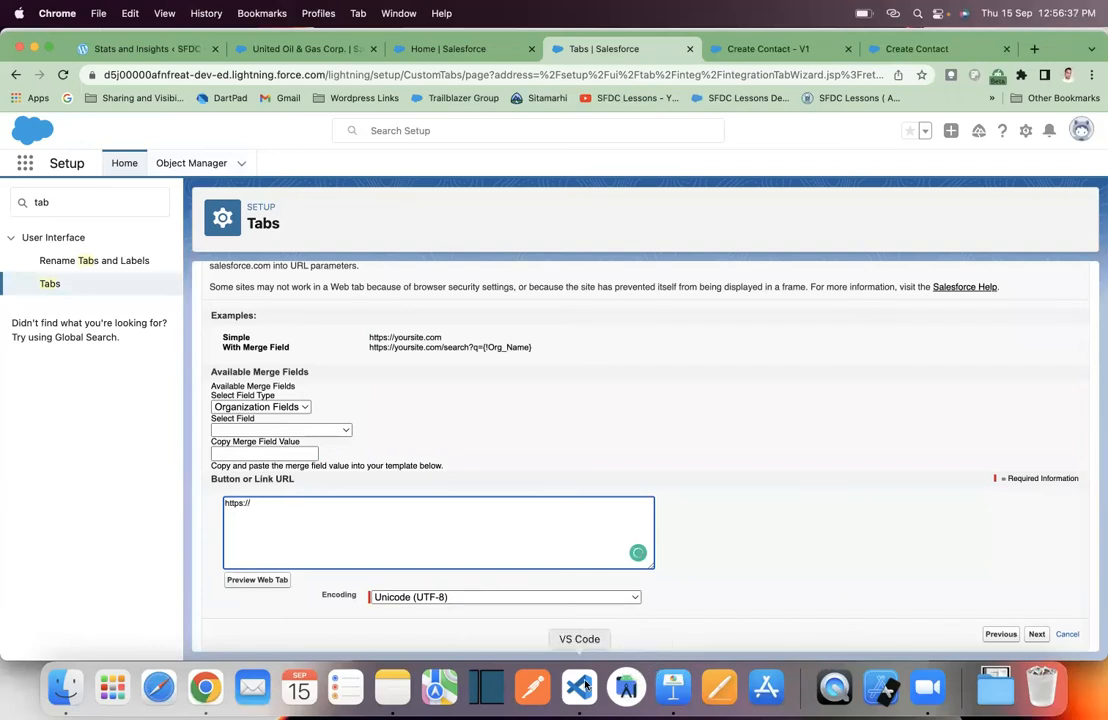
click(673, 689)
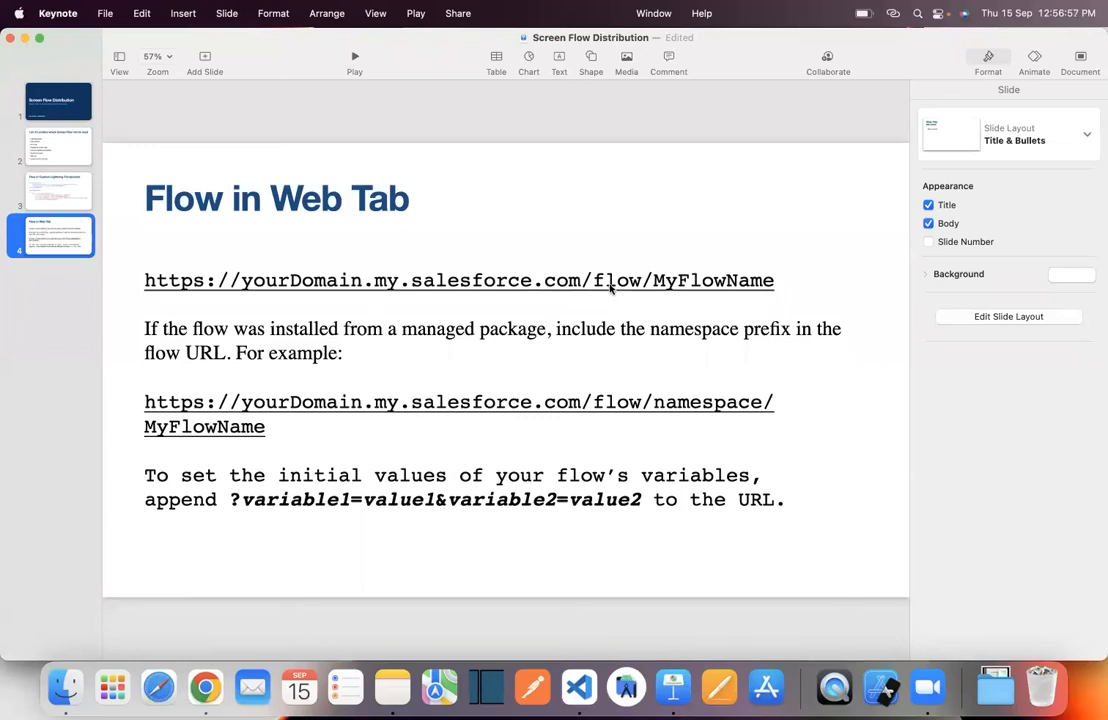
mouse_move(597, 287)
mouse_down()
mouse_move(657, 287)
mouse_move(581, 283)
mouse_up()
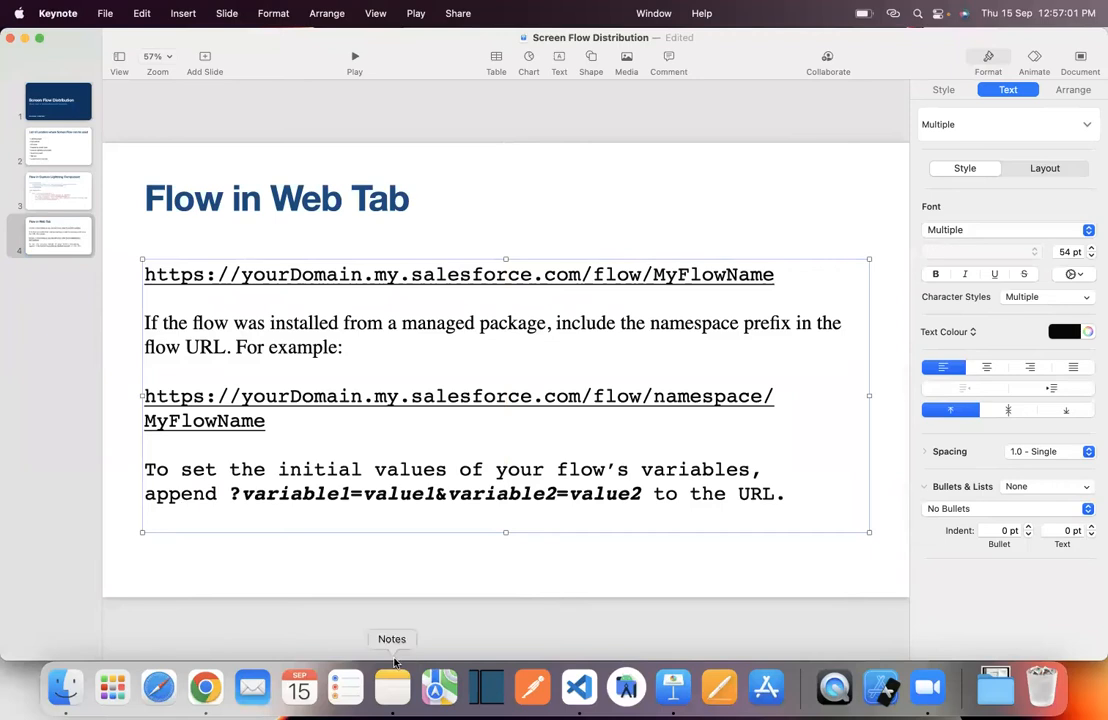
click(205, 687)
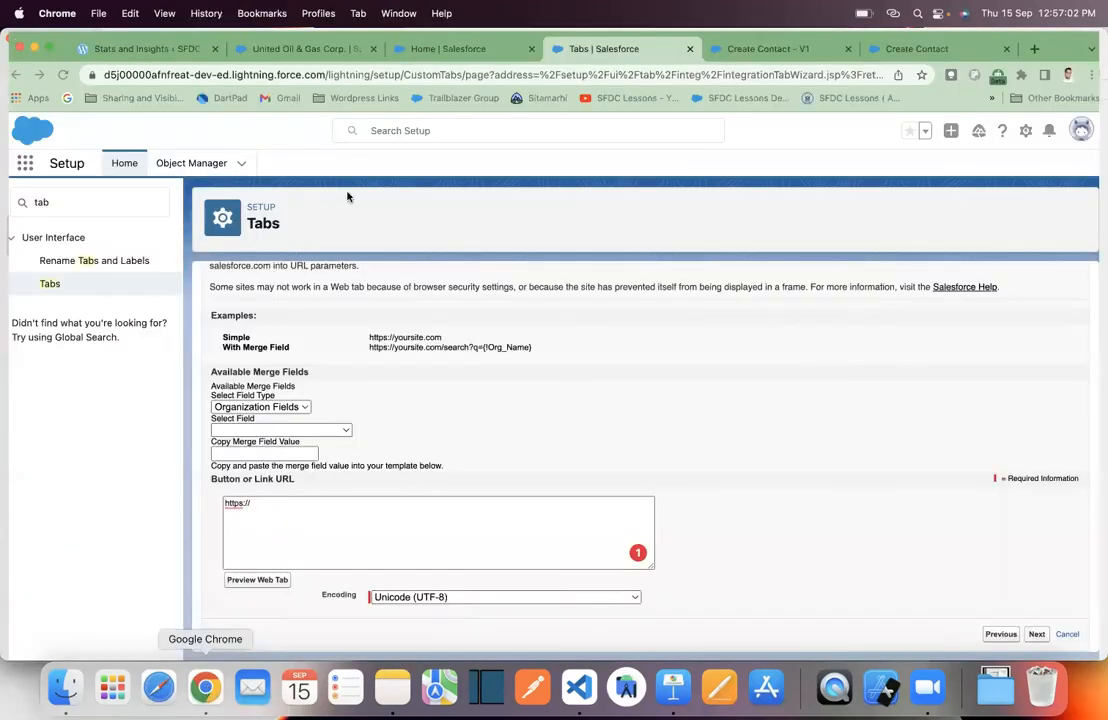
click(321, 75)
click(325, 75)
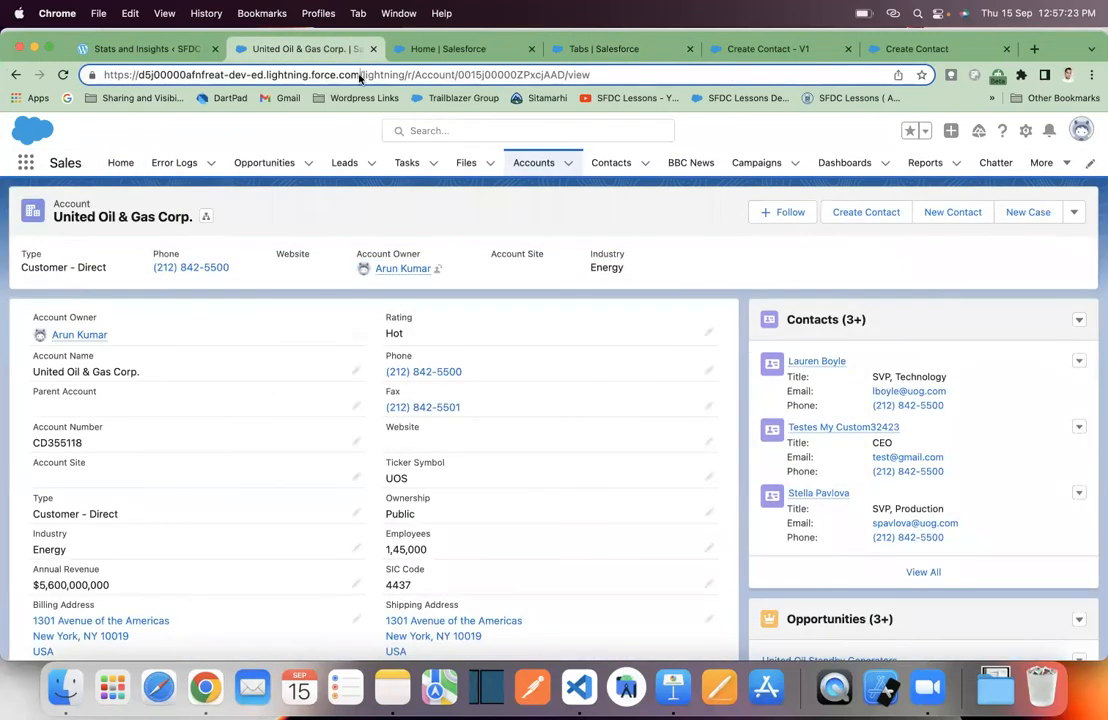
drag(360, 76, 89, 75)
key(super+c)
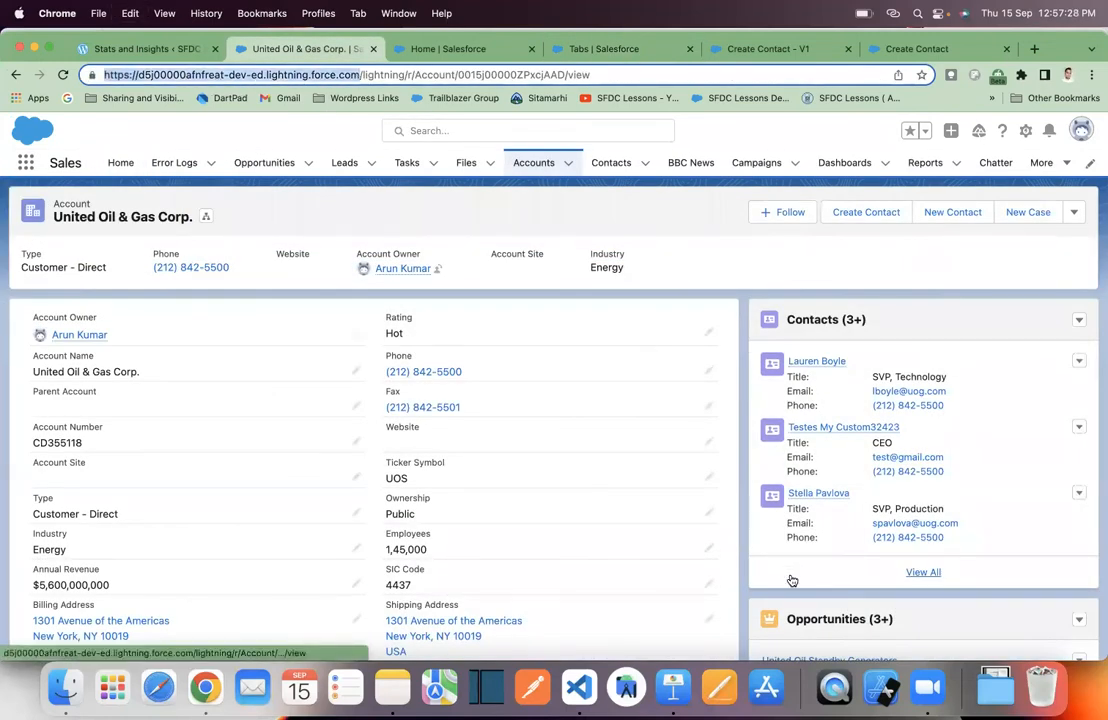
click(578, 48)
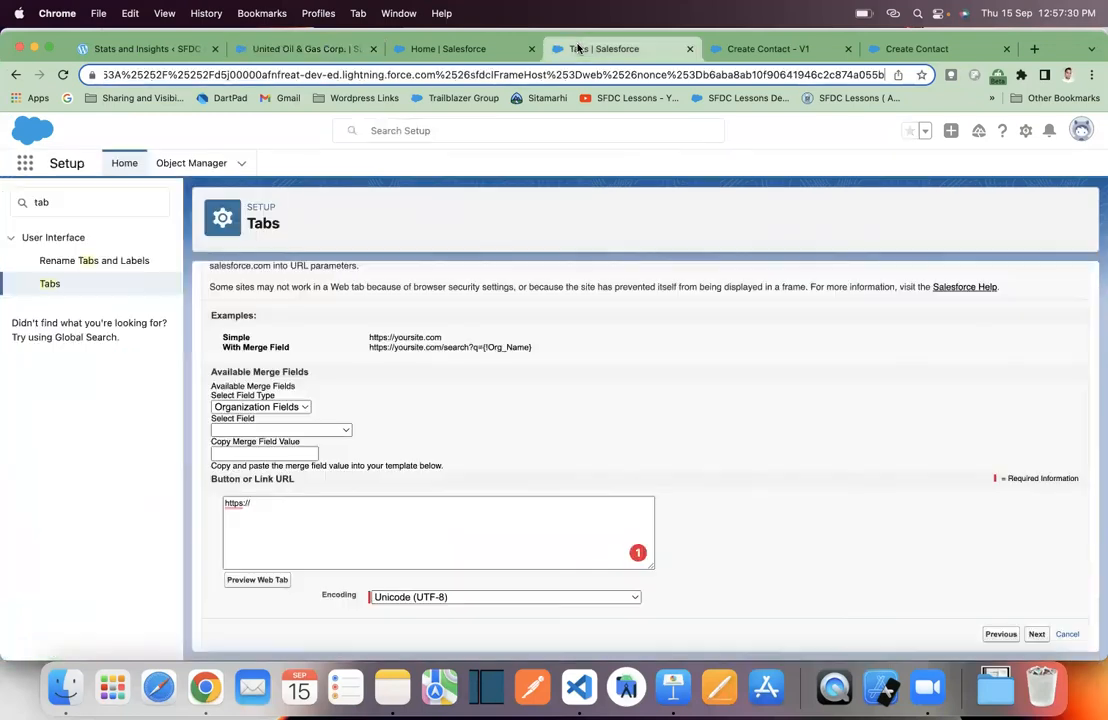
drag(466, 515, 3, 484)
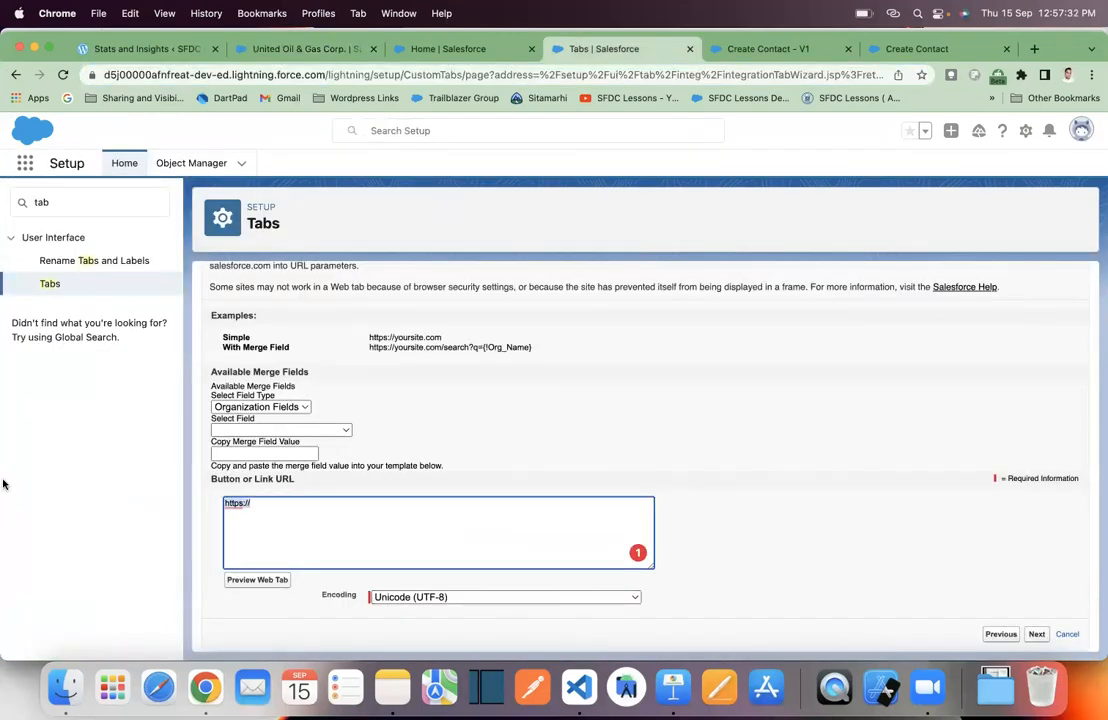
key(super+v)
text(l)
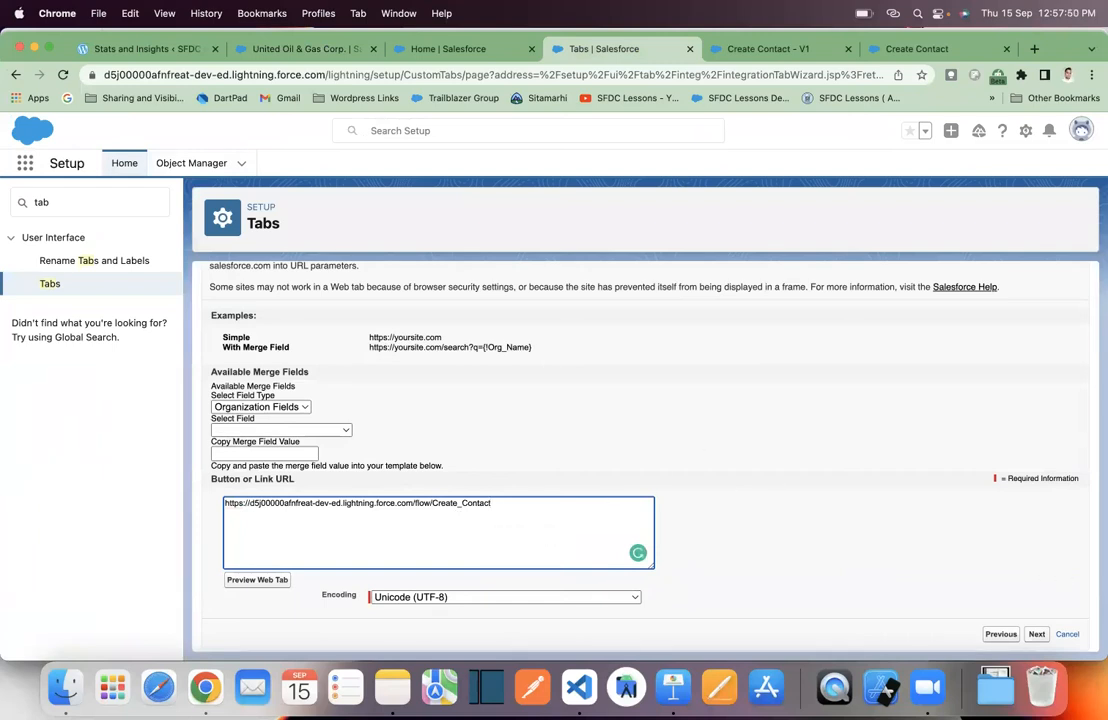
click(673, 687)
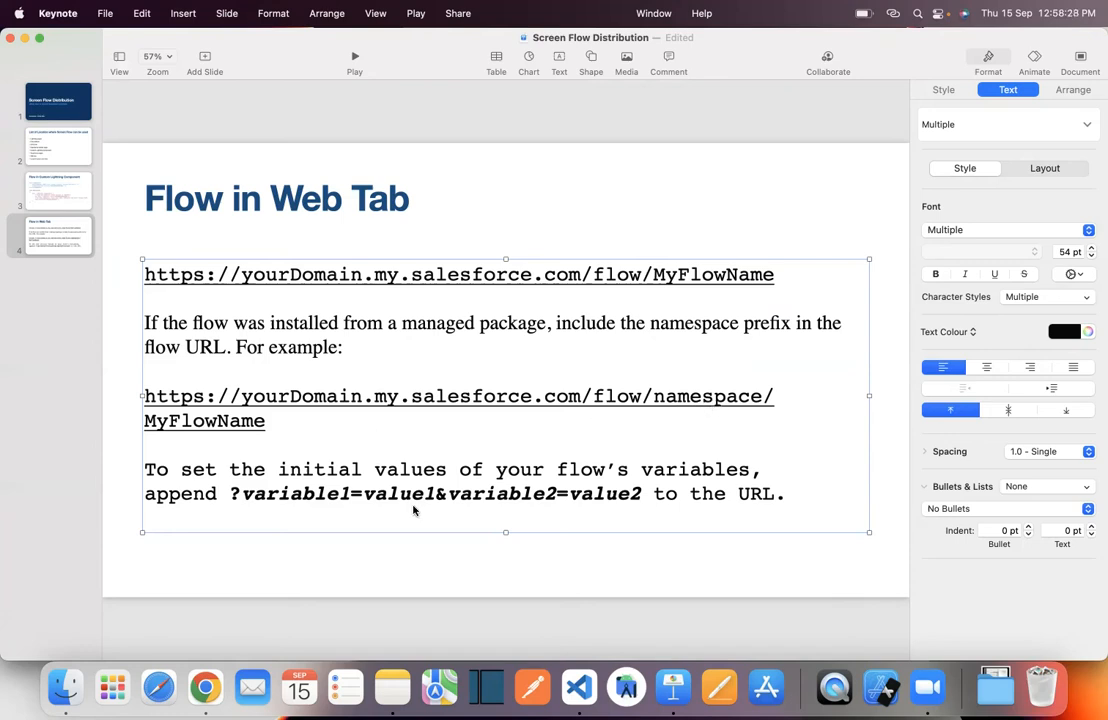
click(205, 687)
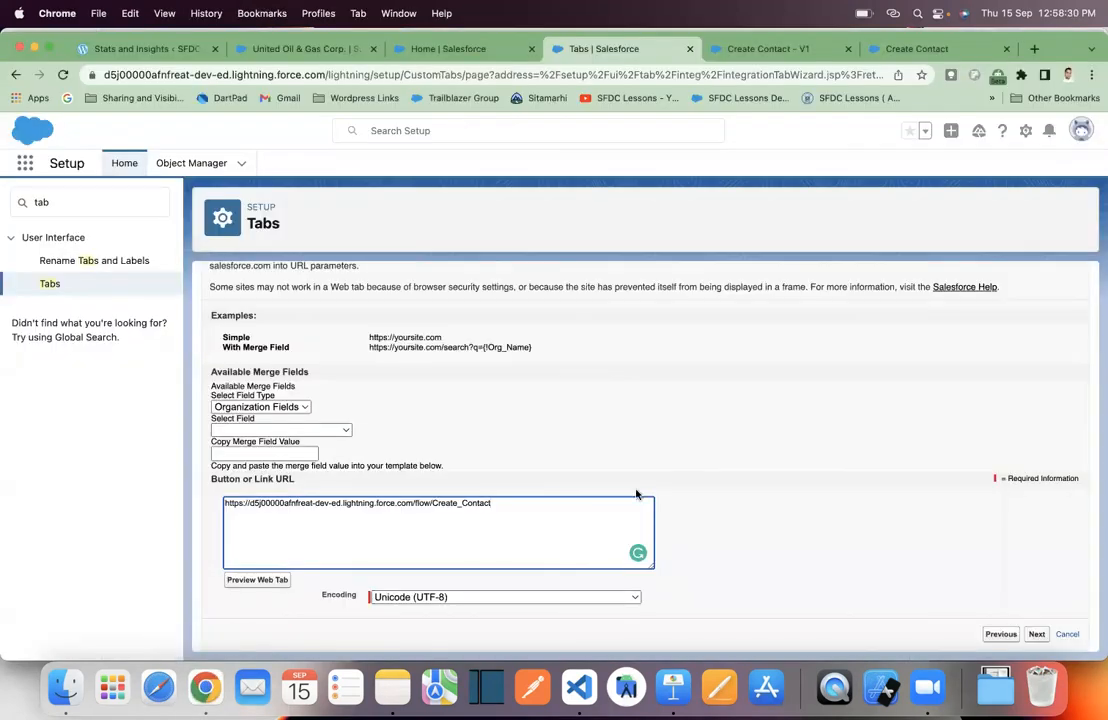
- Keep Default On visibility for all profiles, leave all apps checked, and save Contact Create Tab
click(1037, 634)
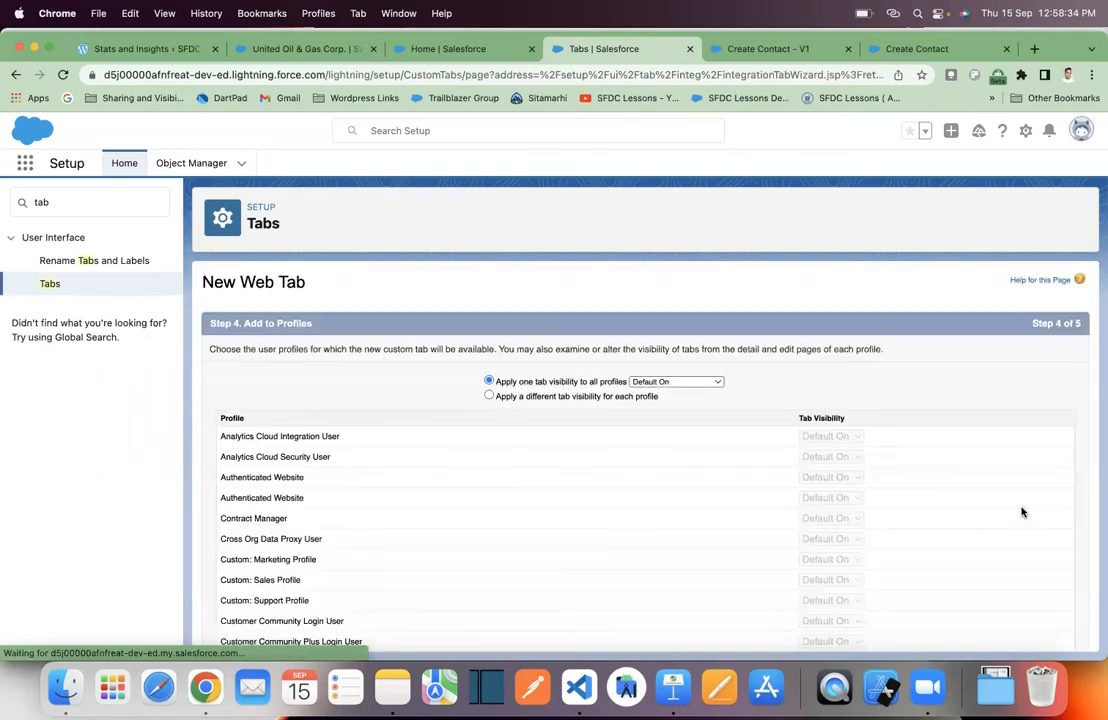
scroll(1050, 425, down, 15)
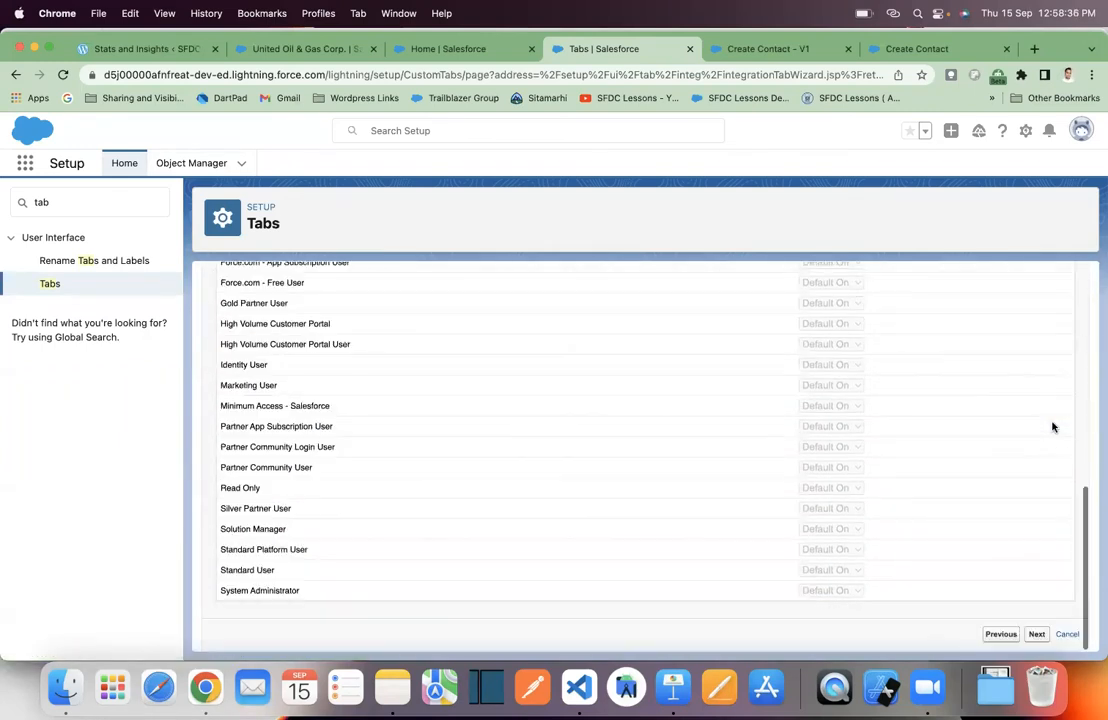
click(1038, 634)
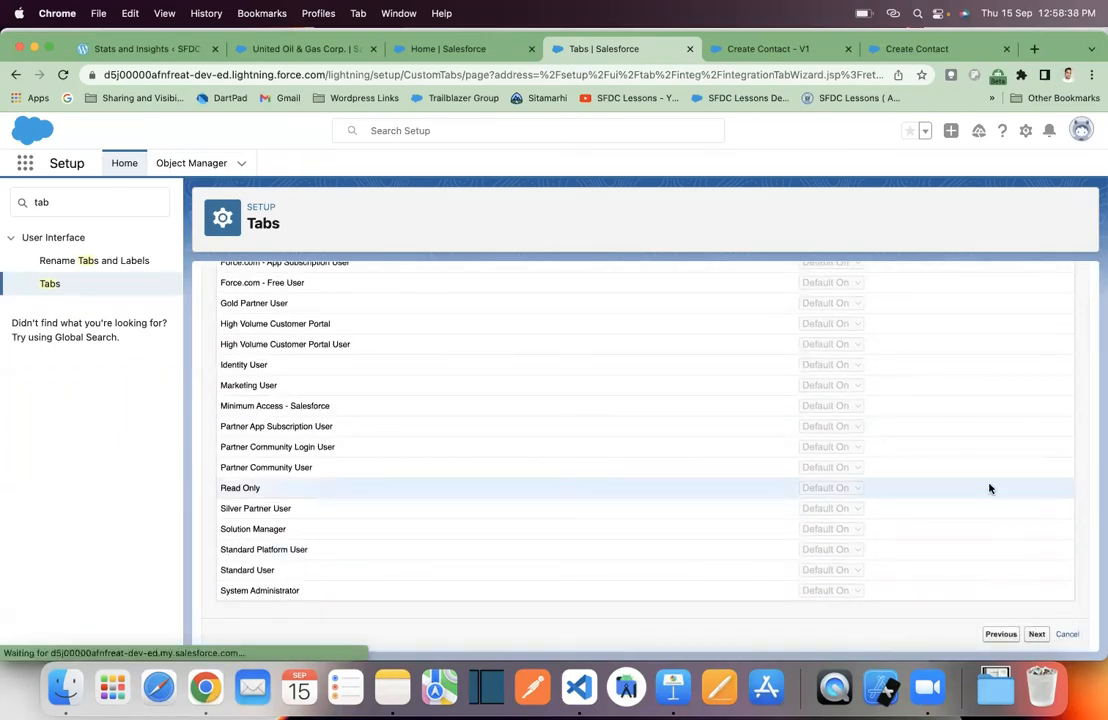
scroll(992, 466, down, 3)
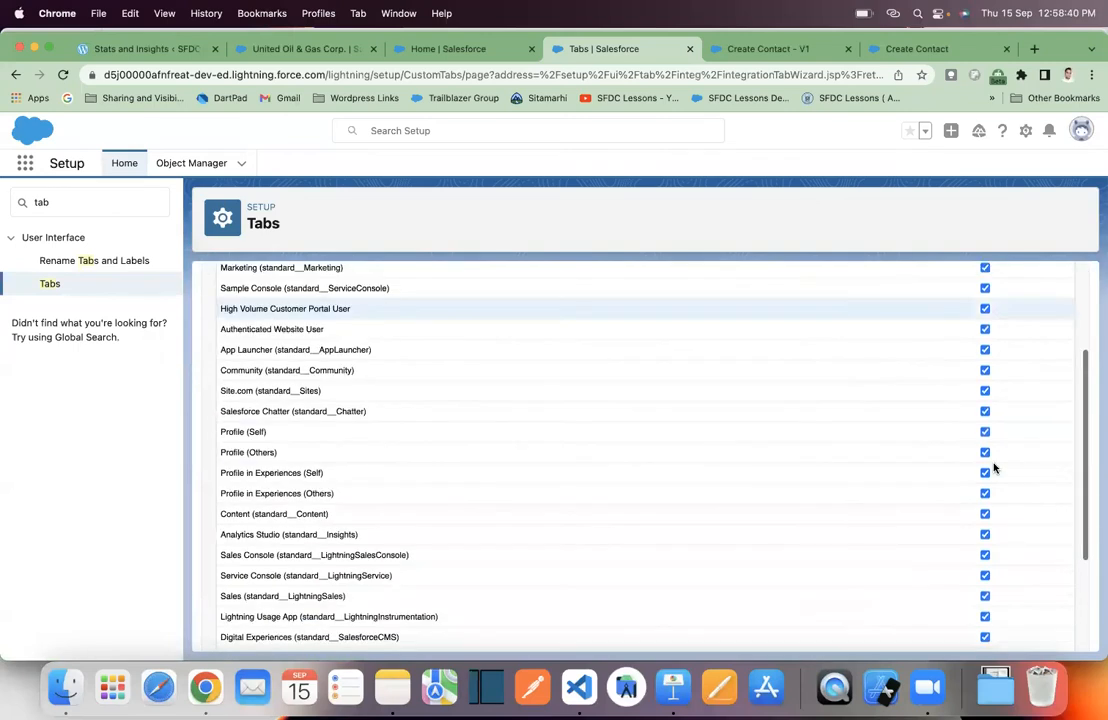
scroll(993, 467, down, 3)
click(1031, 634)
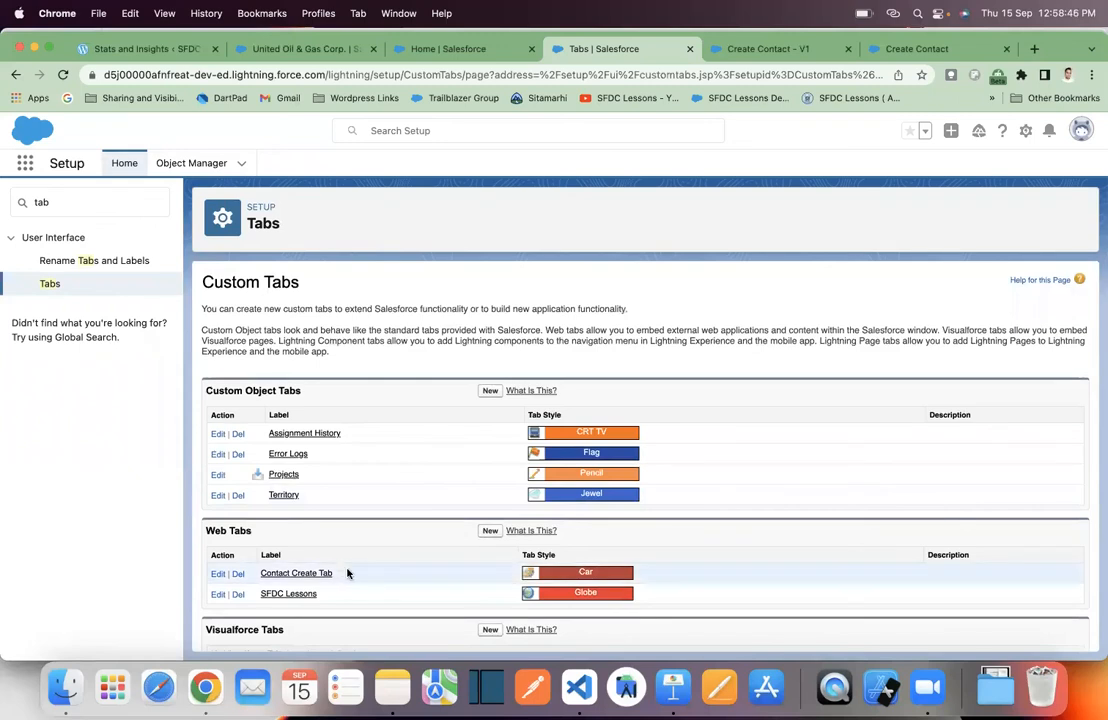
- Copy the 'Contact Create Tab' name, paste it into the App Launcher search, and open the result
drag(349, 577, 263, 582)
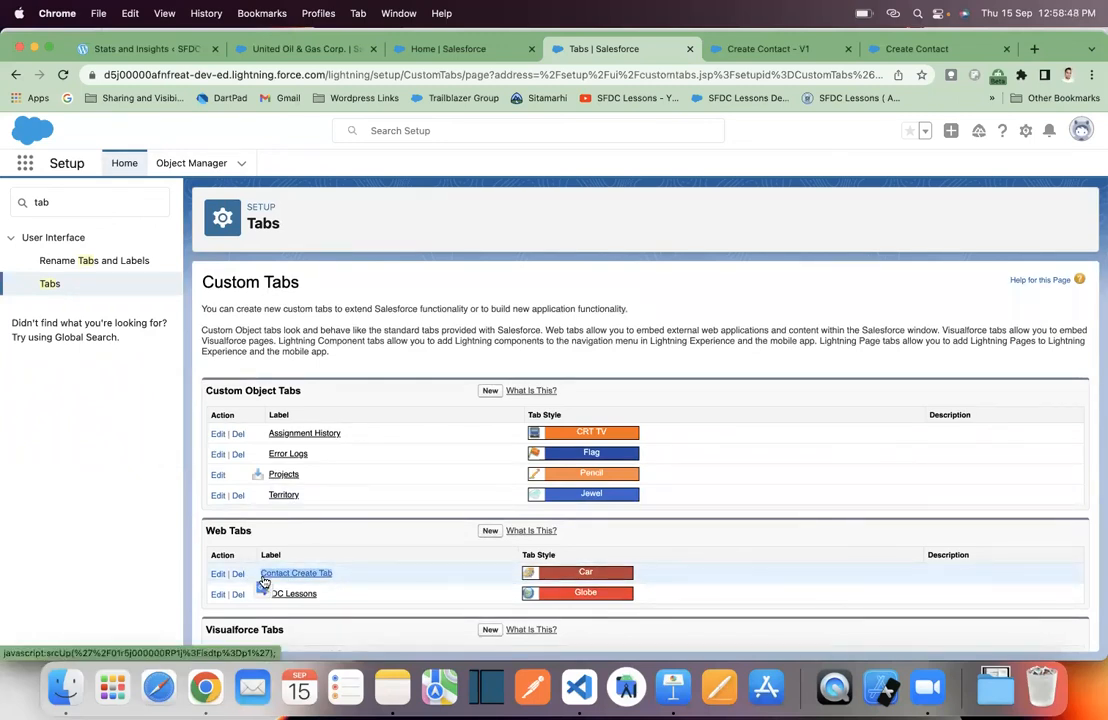
key(super+c)
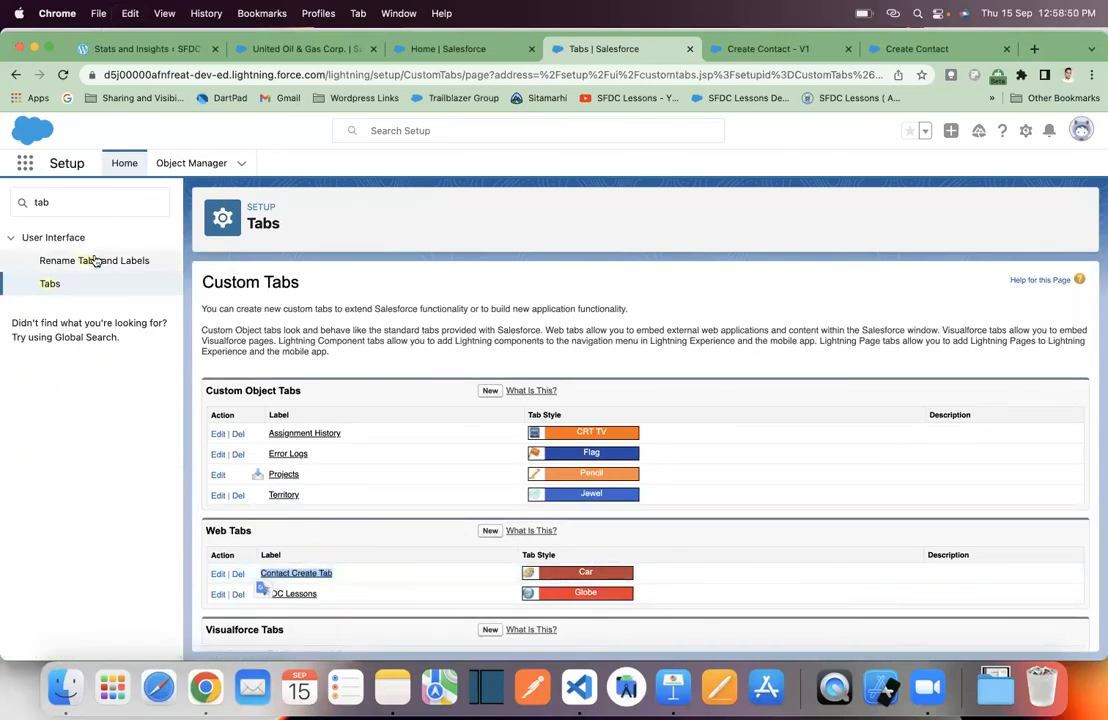
click(28, 167)
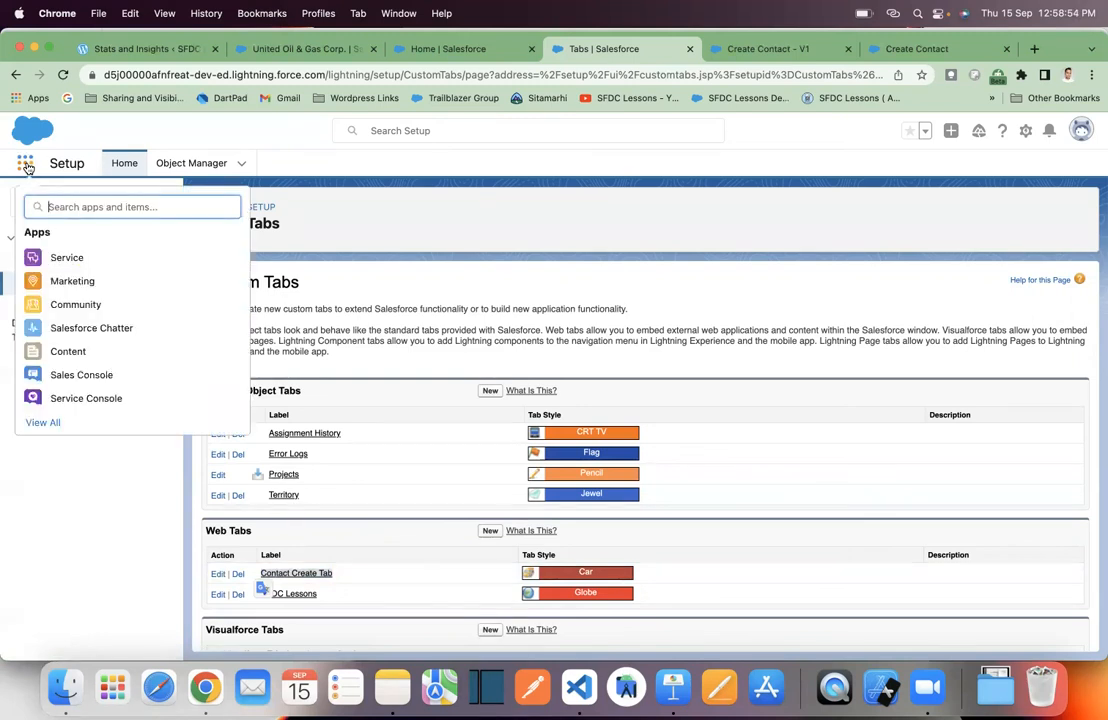
text(v)
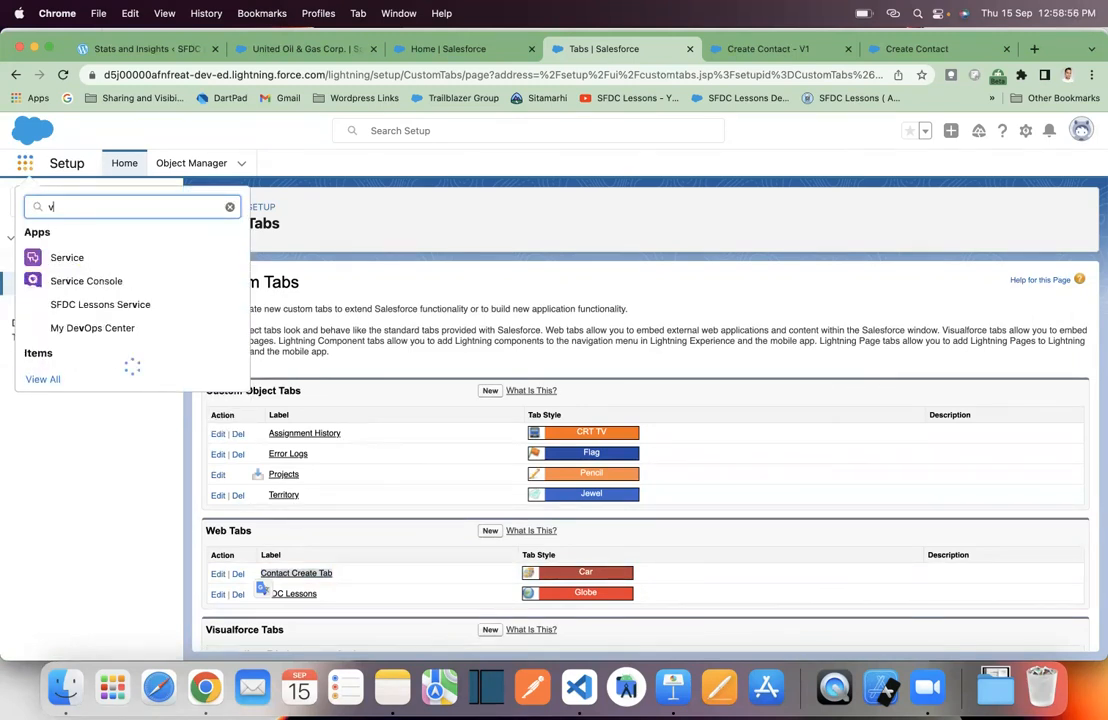
key(BackSpace)
key(super+v)
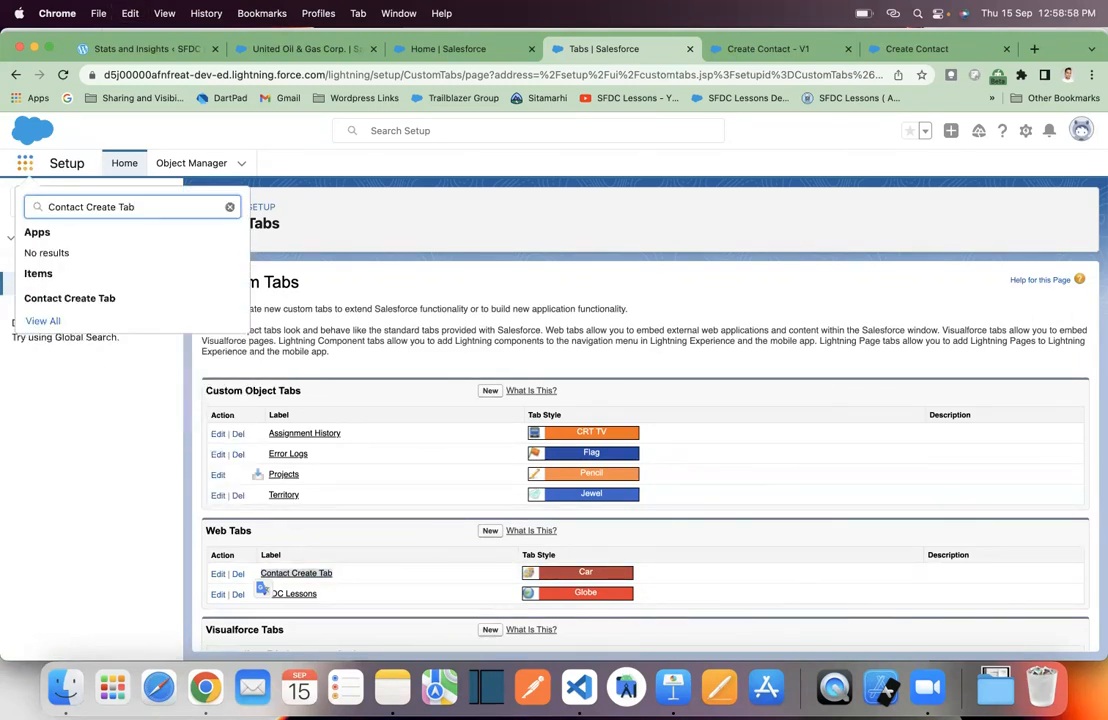
click(89, 299)
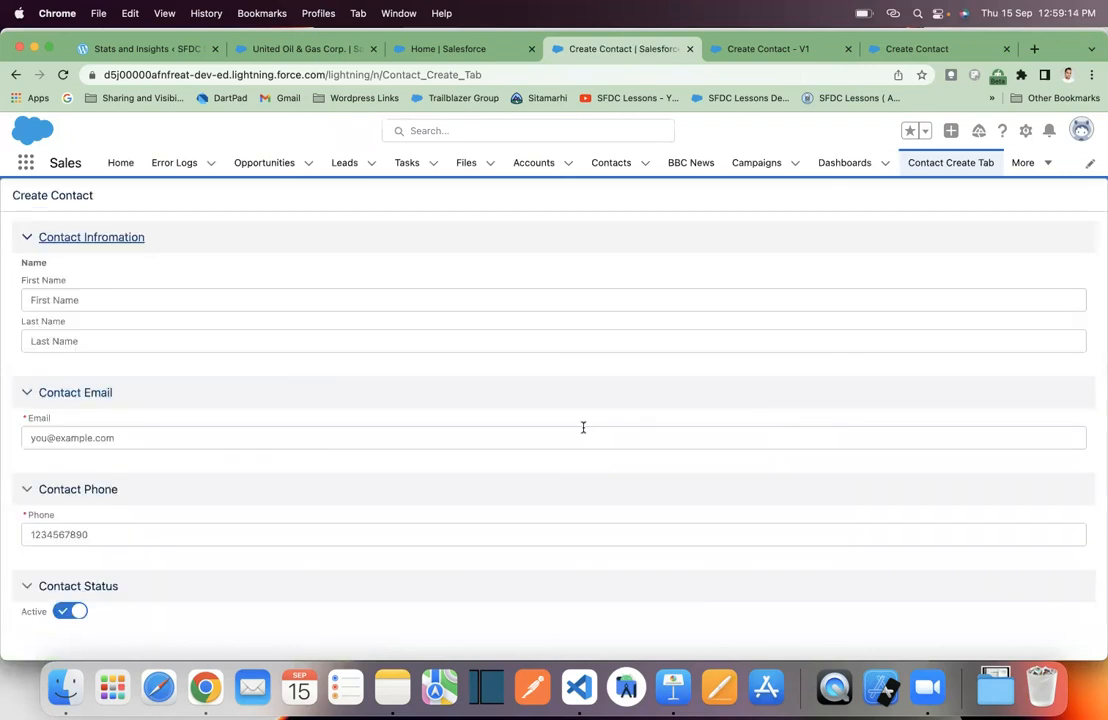
- Review the Create Contact form's name, email, phone and active-status fields, then return to Sales Console Home
scroll(583, 427, down, 3)
scroll(583, 427, up, 3)
scroll(583, 427, down, 3)
scroll(583, 427, up, 3)
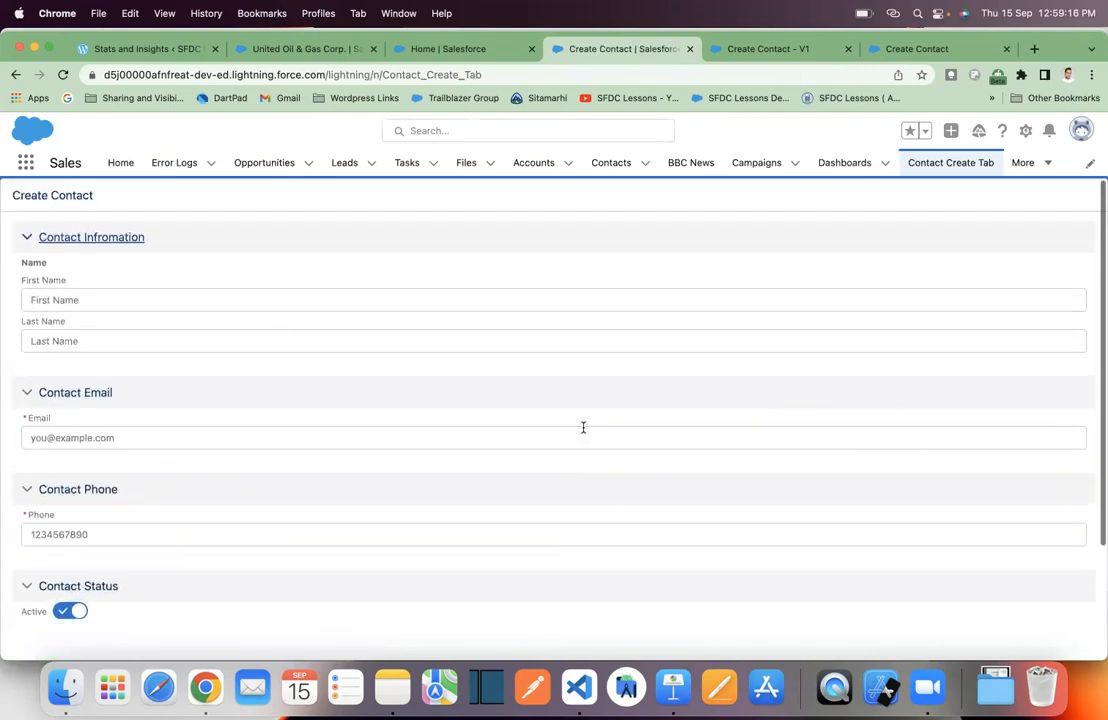
scroll(466, 351, down, 2)
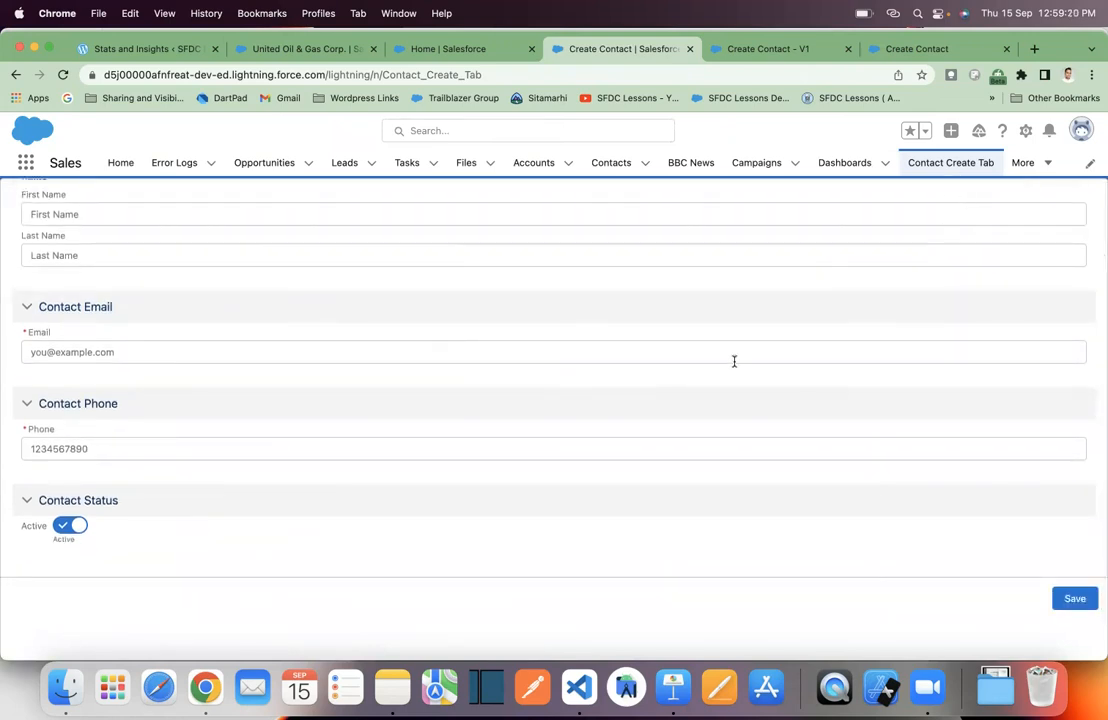
scroll(734, 361, up, 2)
scroll(734, 361, down, 2)
scroll(734, 361, up, 2)
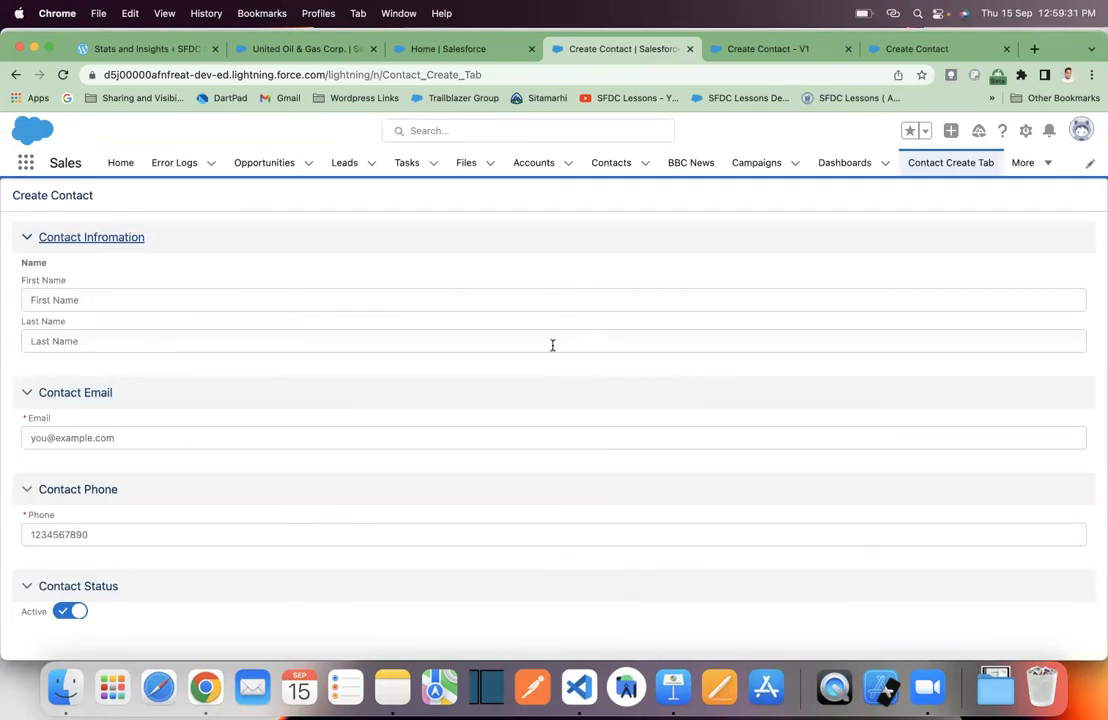
click(460, 49)
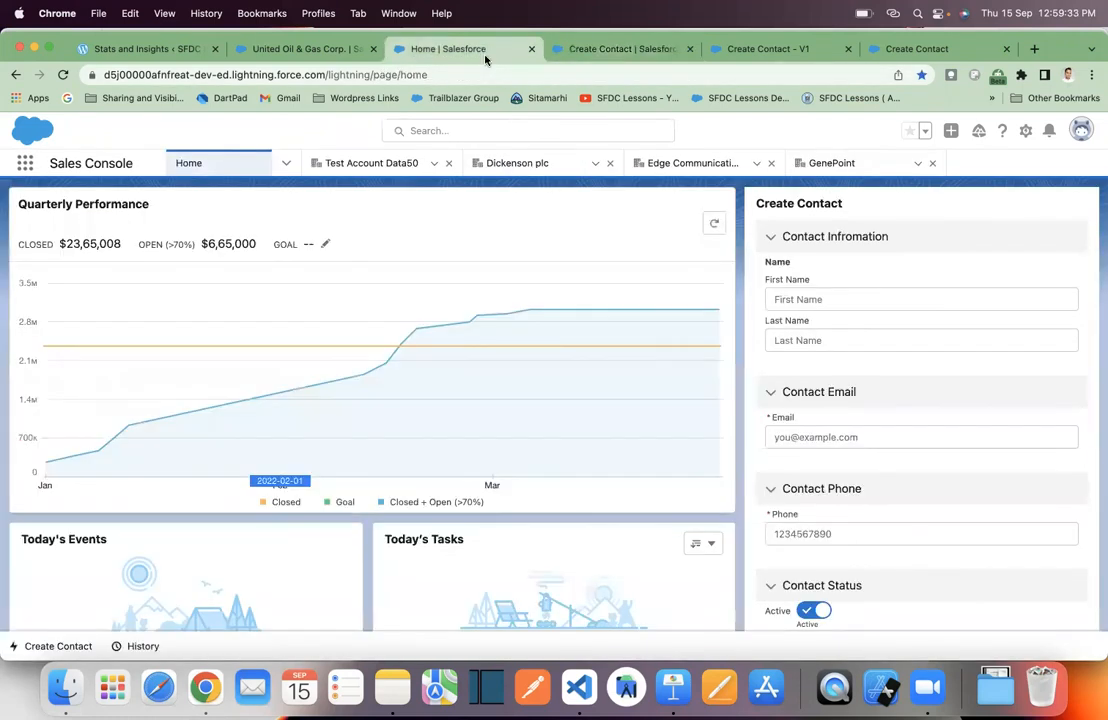
- Navigate via the gear menu to Setup, then Object Manager, Account, and Buttons, Links, and Actions
click(1025, 131)
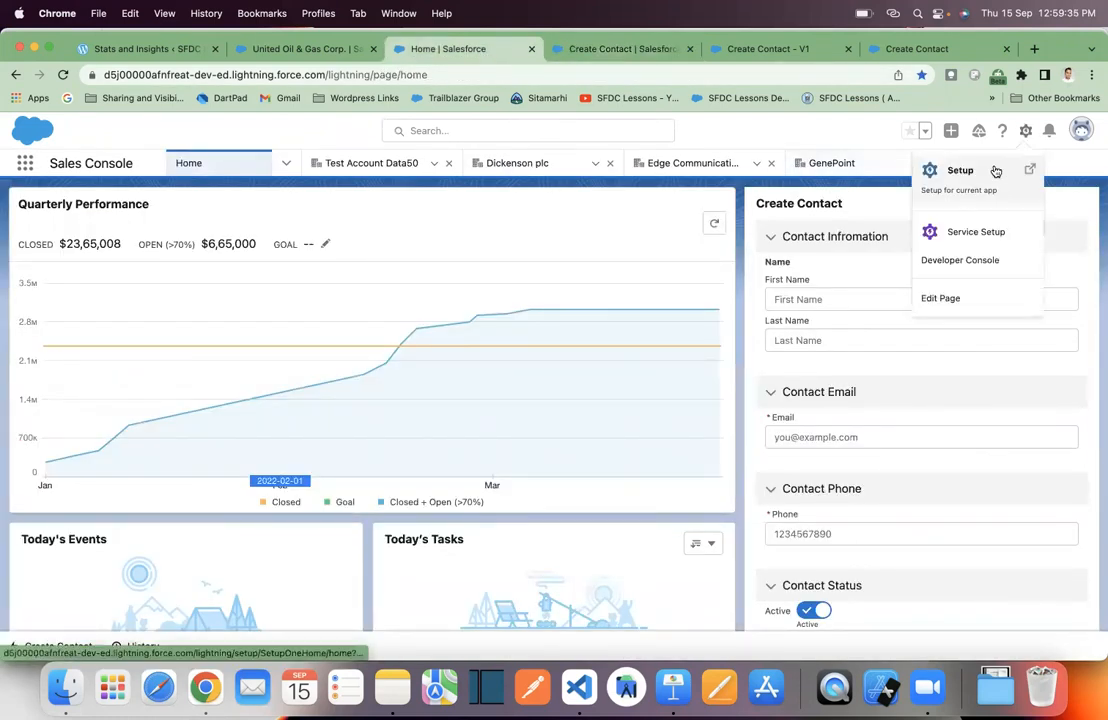
click(975, 172)
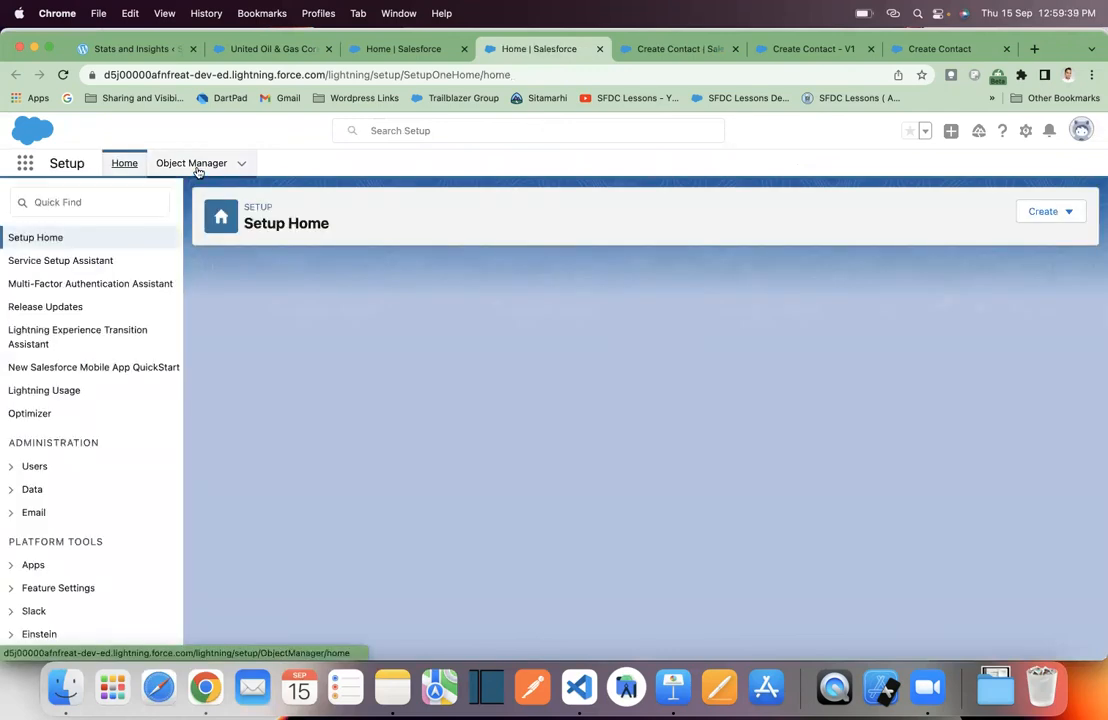
click(195, 166)
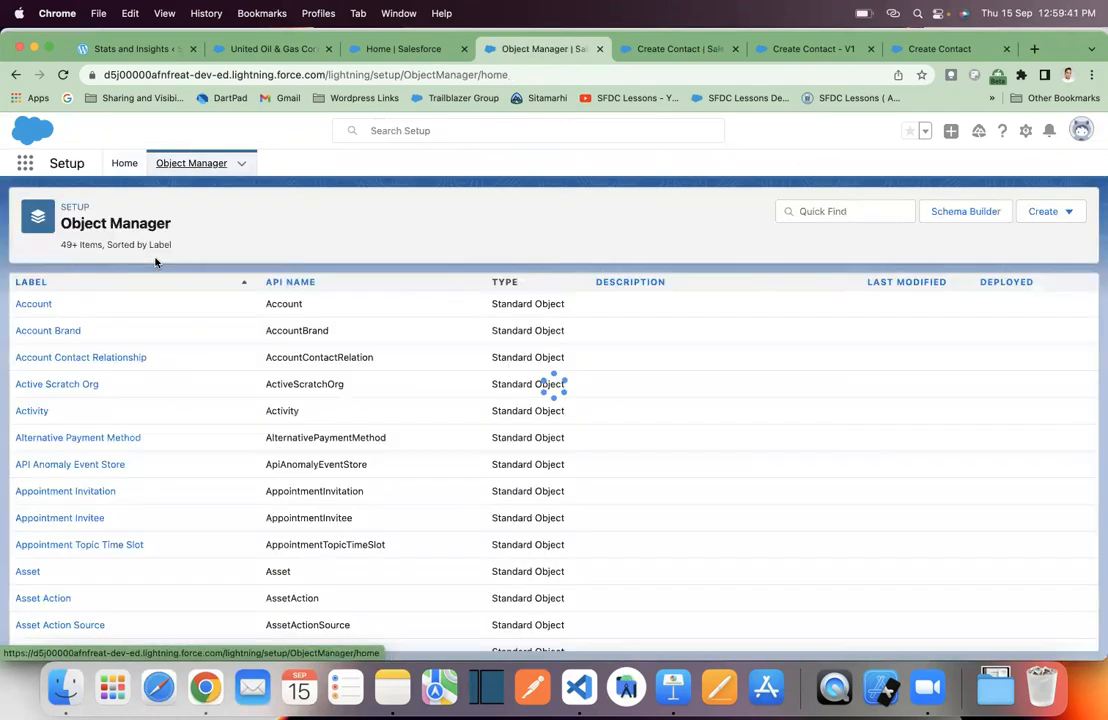
click(38, 305)
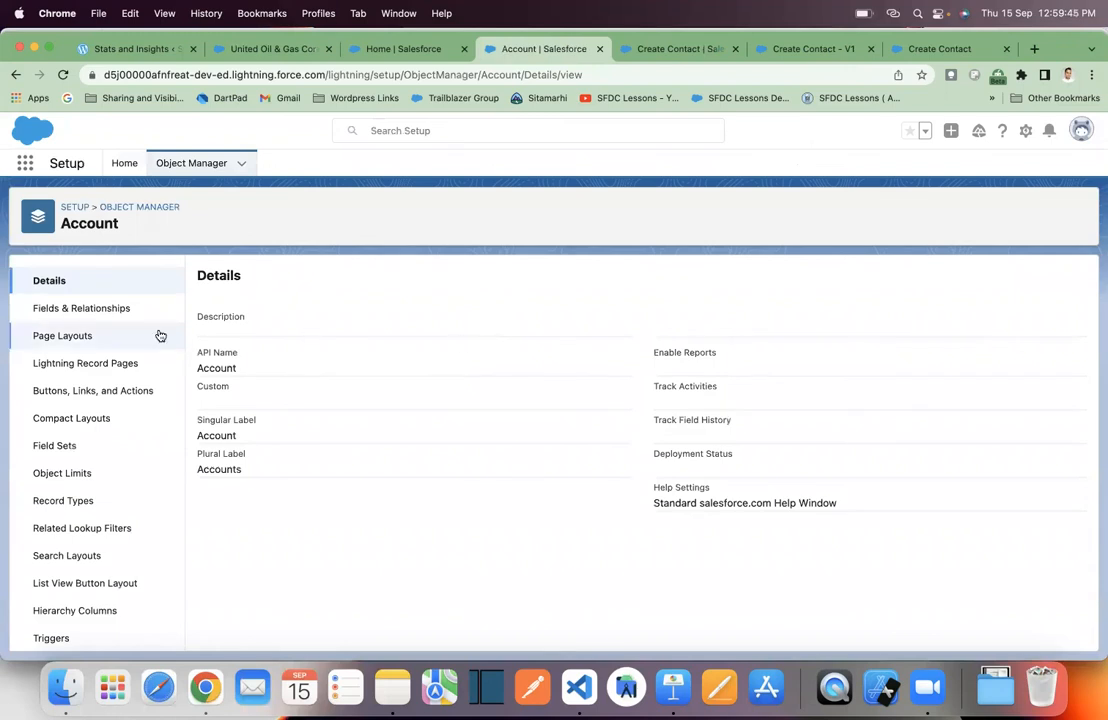
click(131, 391)
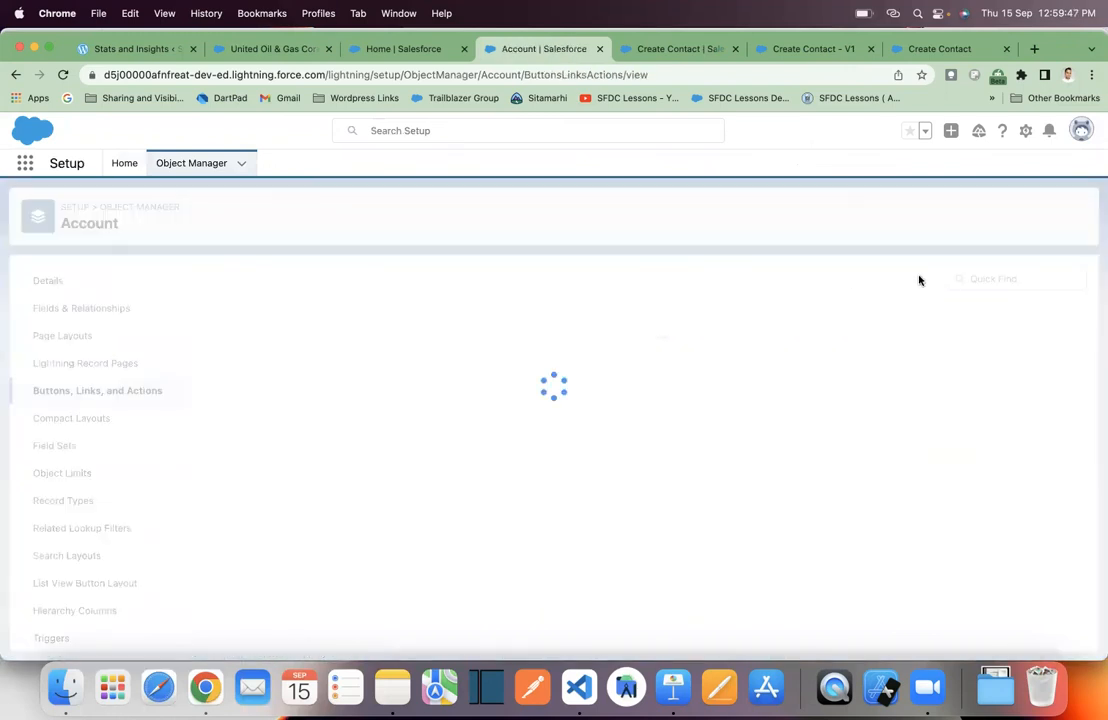
click(1035, 279)
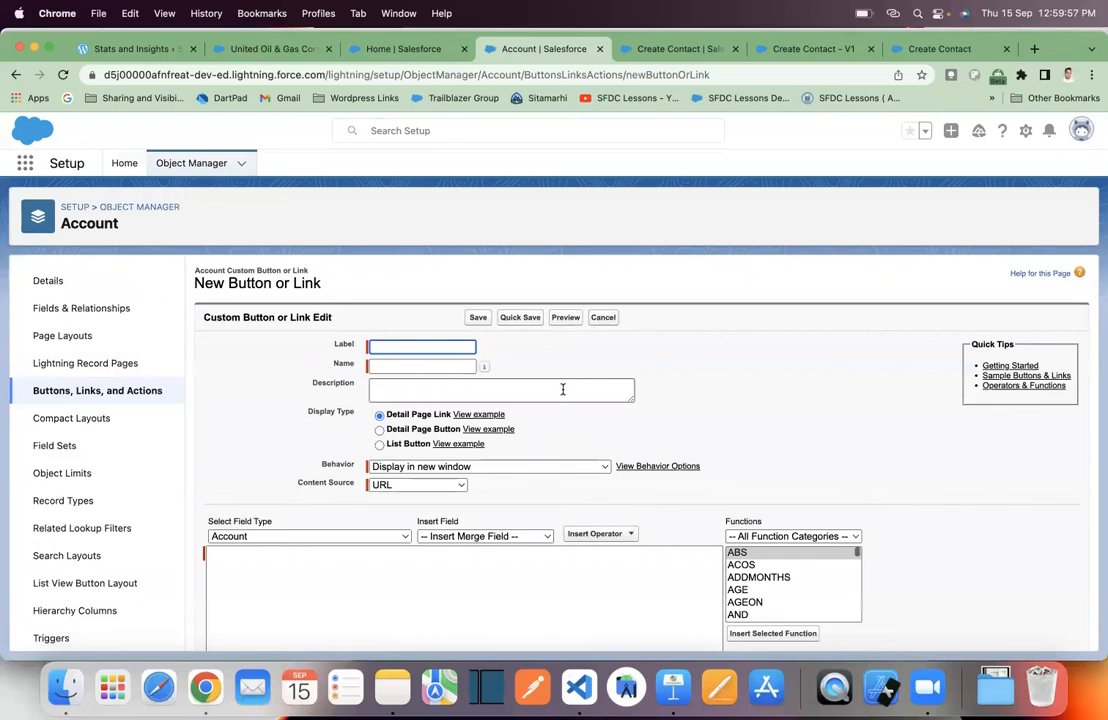
scroll(563, 389, down, 2)
scroll(563, 389, up, 2)
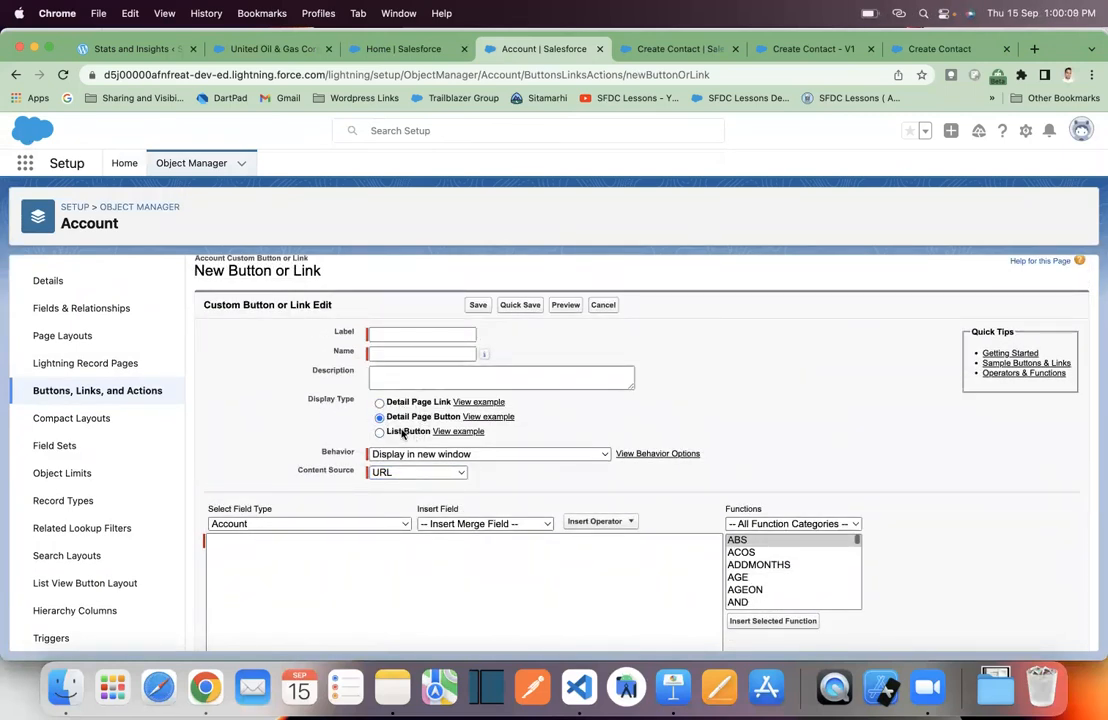
click(380, 432)
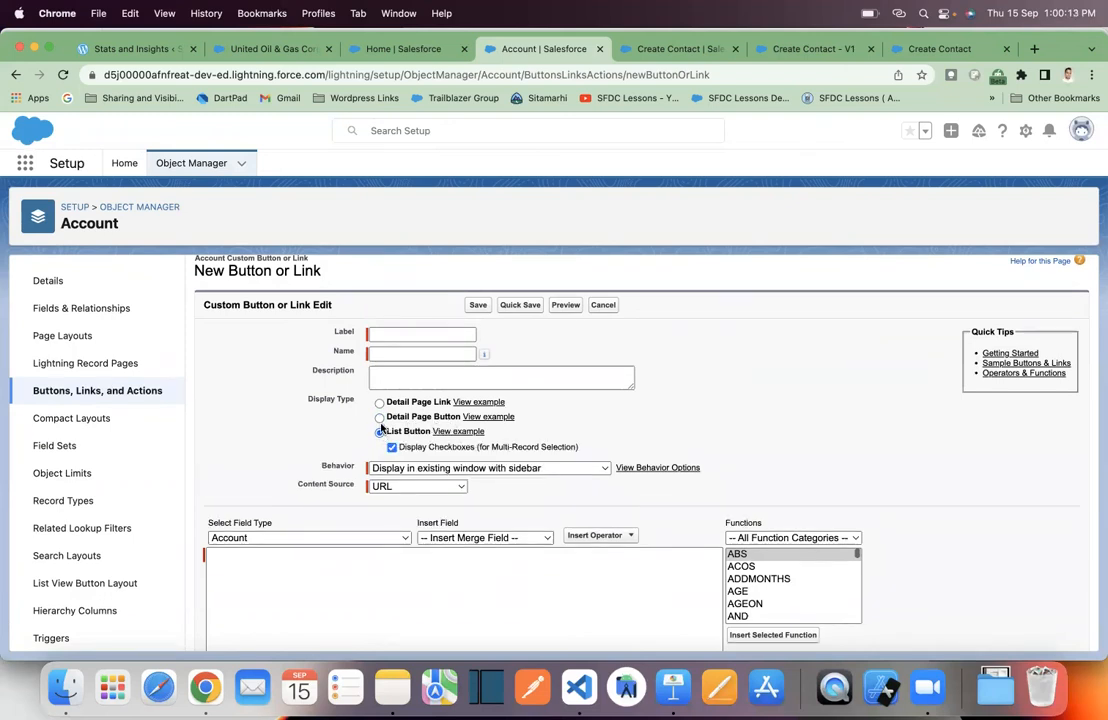
click(379, 402)
click(418, 550)
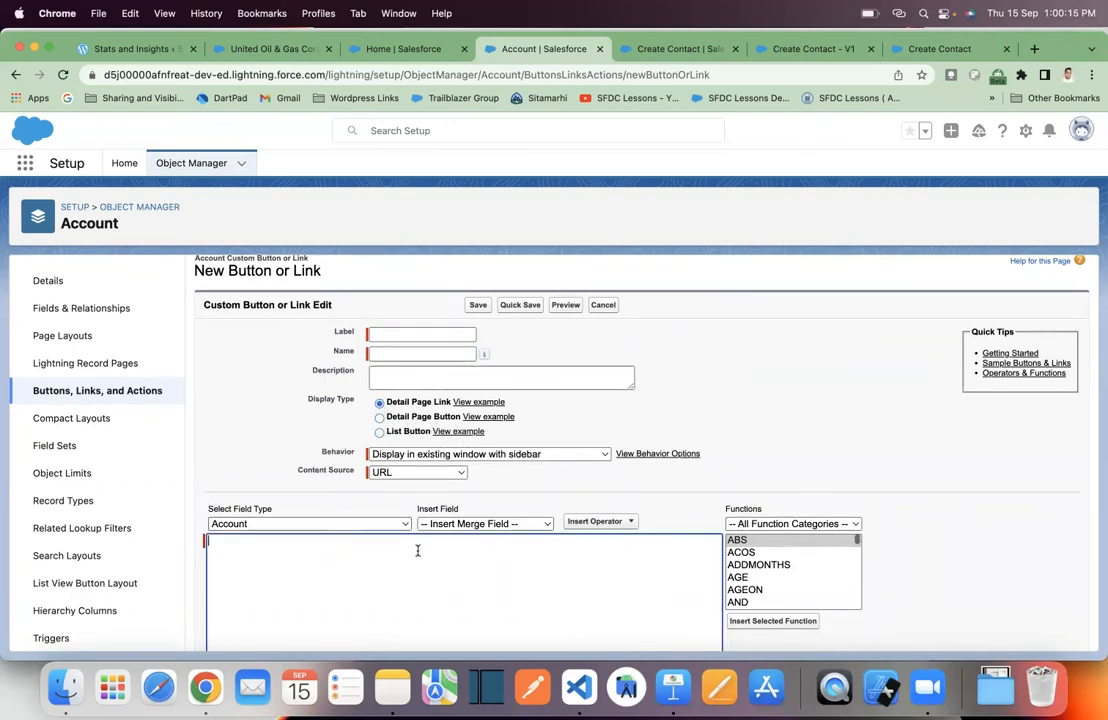
scroll(503, 568, down, 1)
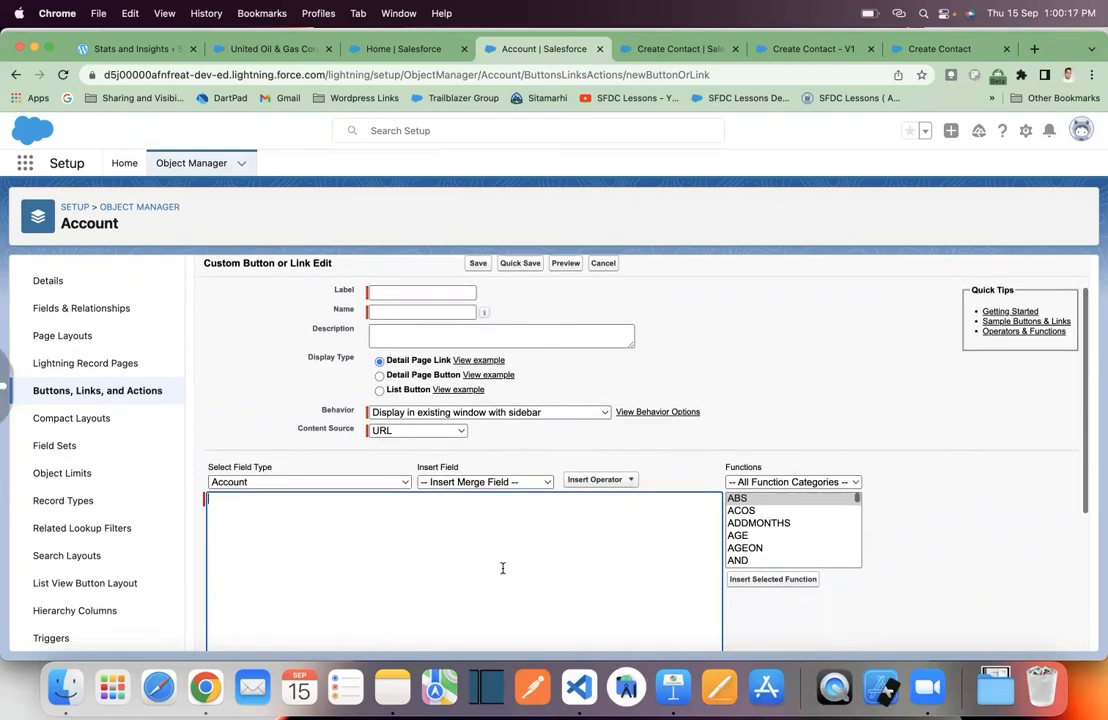
scroll(503, 570, left, 5)
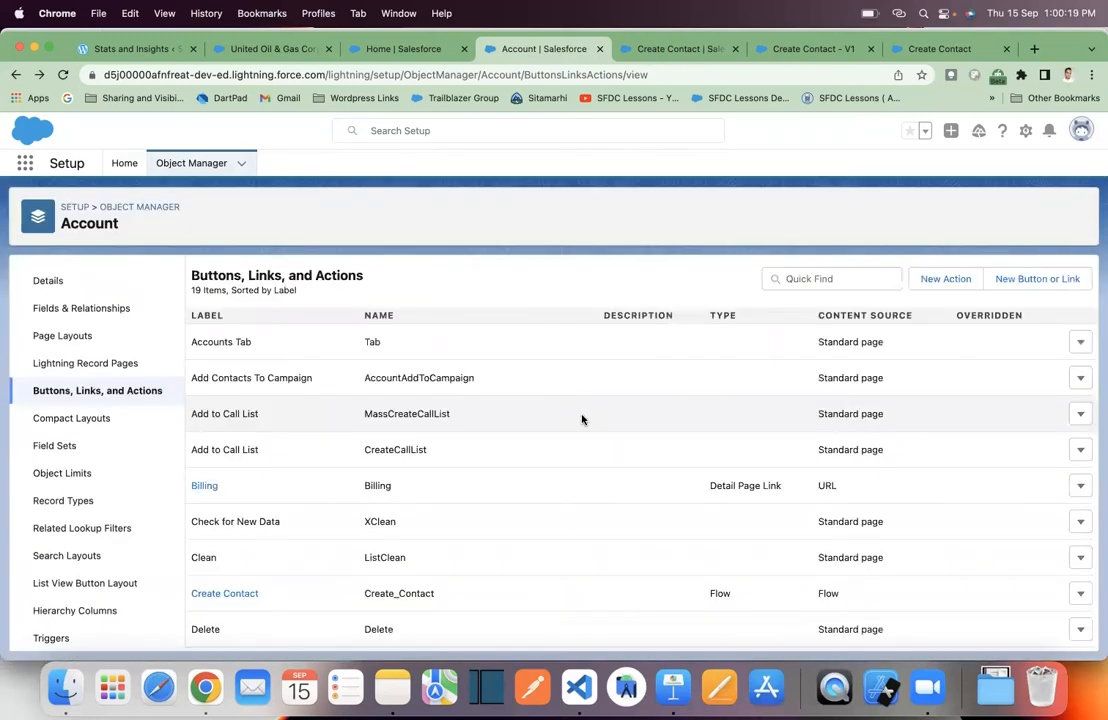